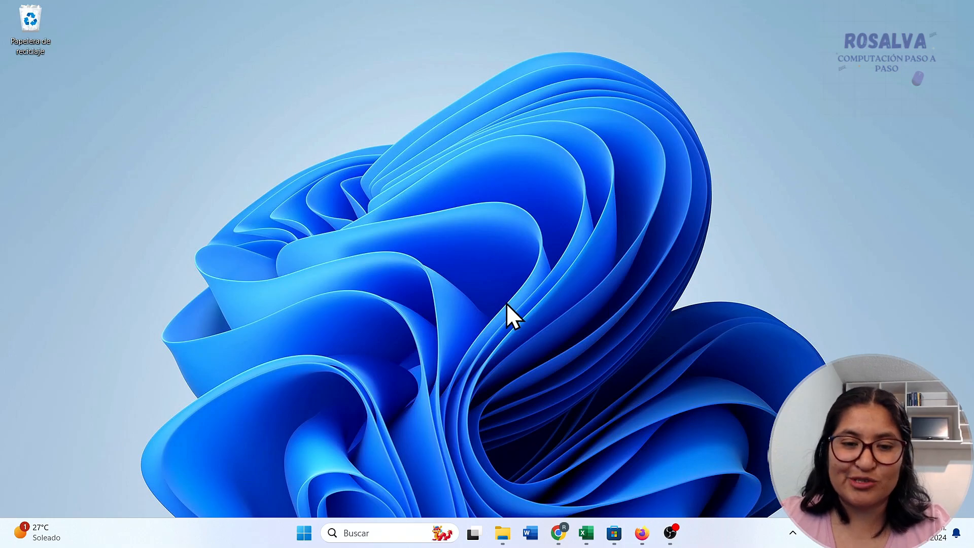
# Open LibreOffice and dismiss the file-format registration notice without changing the .odt association.
pyautogui.click(300, 542)
pyautogui.write('lib')
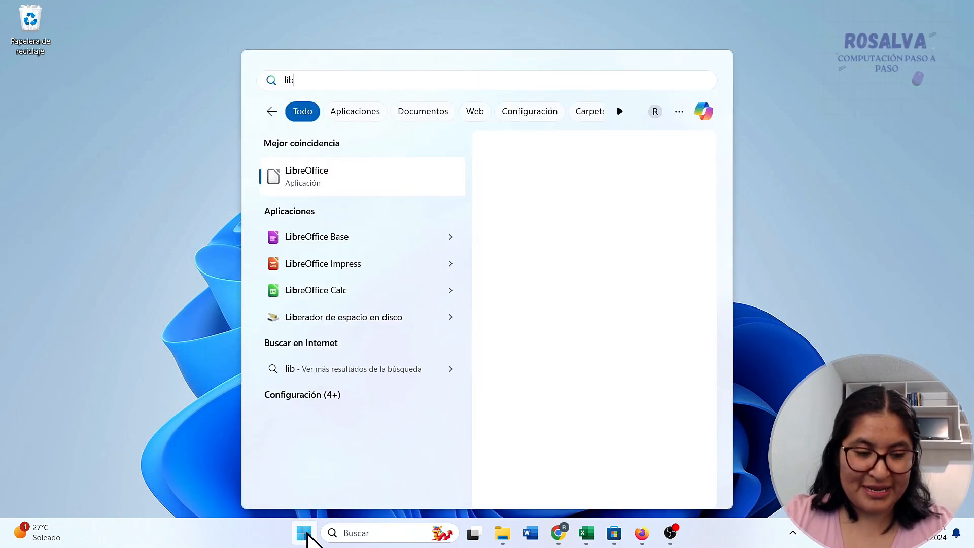
pyautogui.click(340, 173)
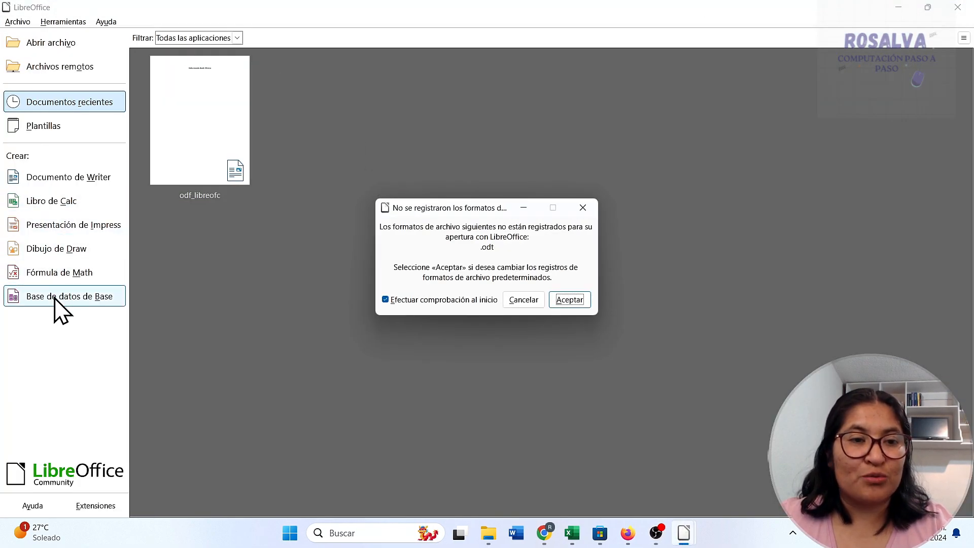
pyautogui.click(588, 207)
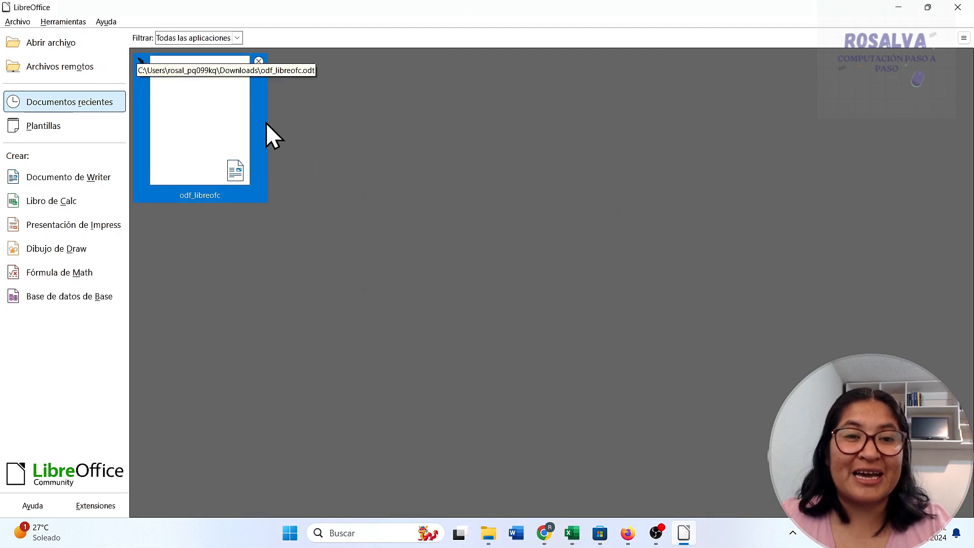
# Search the installed applications for "libre" to review the LibreOffice programs, and return to LibreOffice.
pyautogui.click(289, 534)
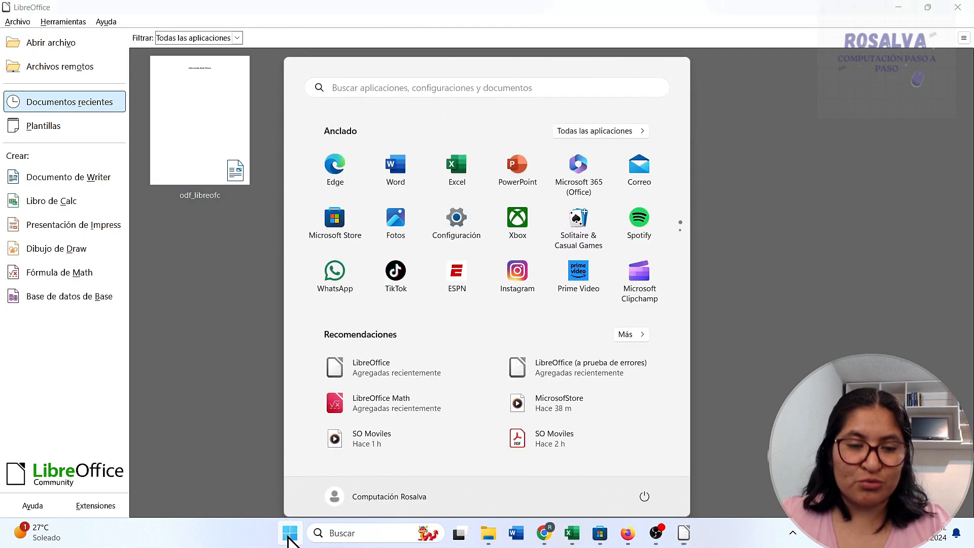
pyautogui.write('libre')
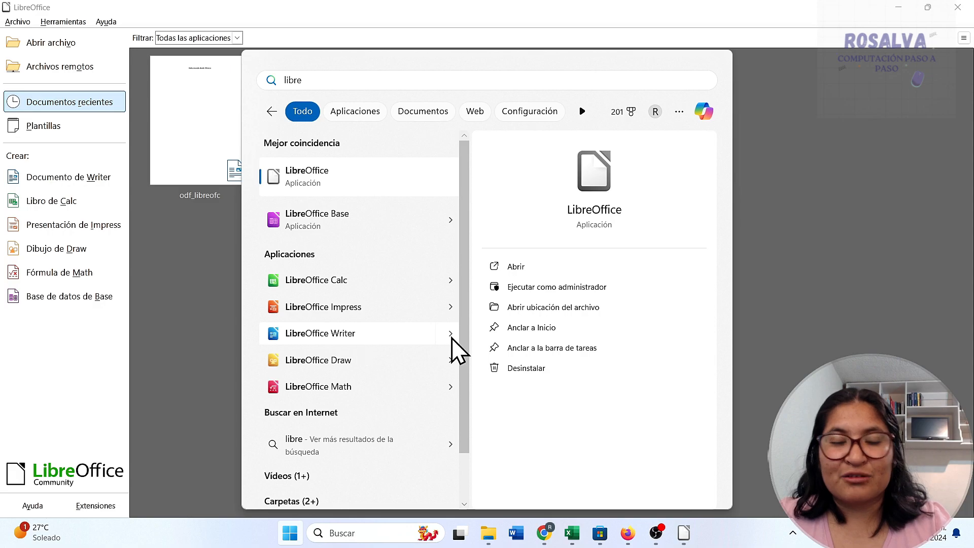
pyautogui.click(285, 3)
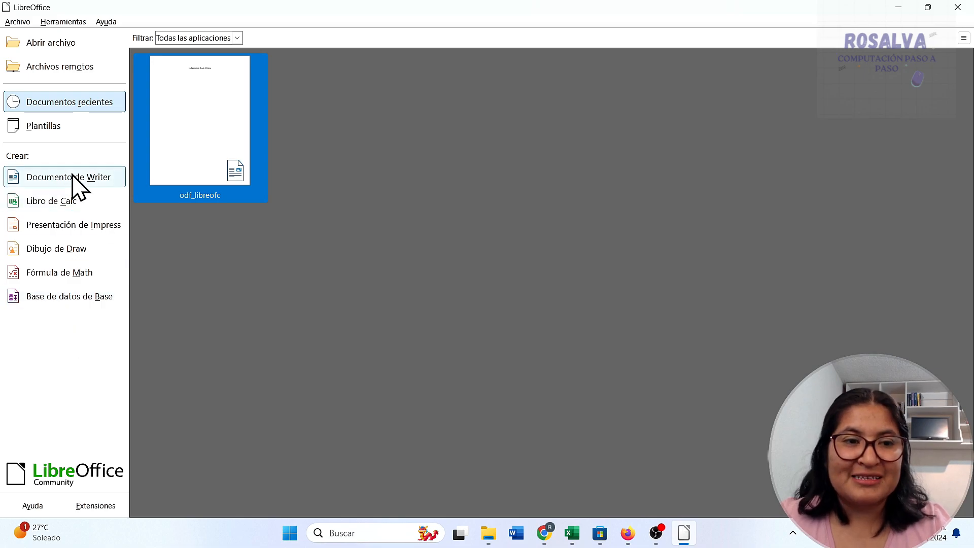
# Create a new blank Writer document.
pyautogui.click(38, 176)
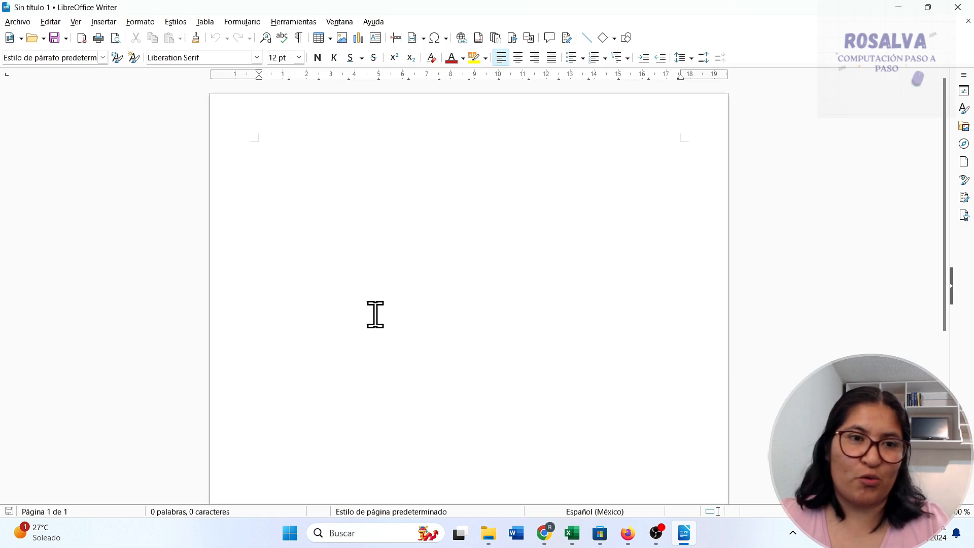
# Examine the available editing, insertion, formatting and tools commands, including the multimedia and line-spacing options.
pyautogui.click(62, 22)
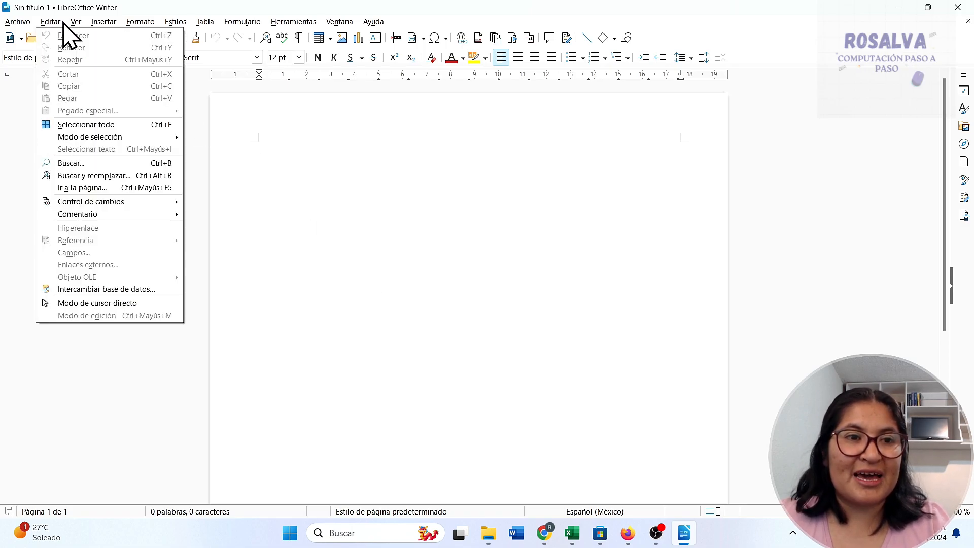
pyautogui.click(76, 22)
pyautogui.click(76, 22)
pyautogui.click(102, 23)
pyautogui.click(102, 24)
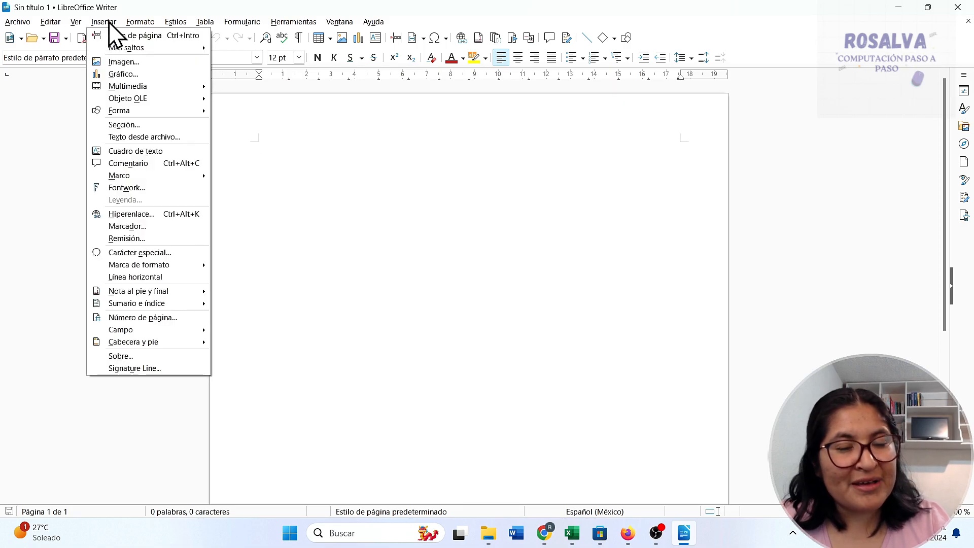
pyautogui.click(501, 221)
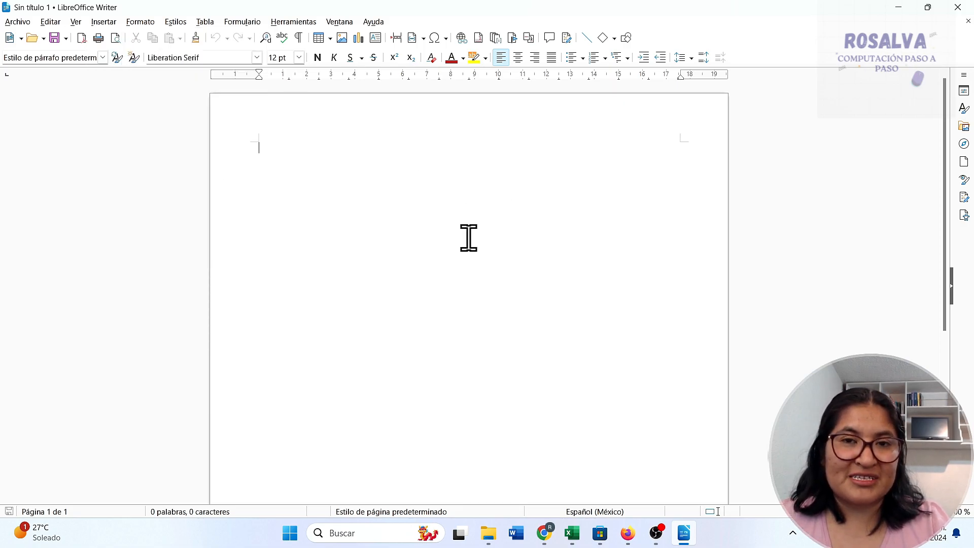
pyautogui.click(140, 22)
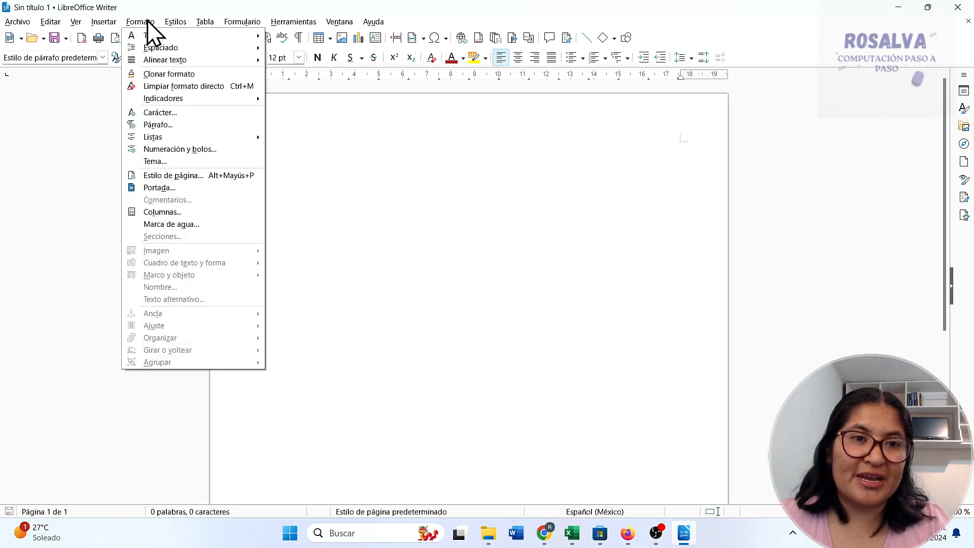
pyautogui.click(107, 23)
pyautogui.click(248, 23)
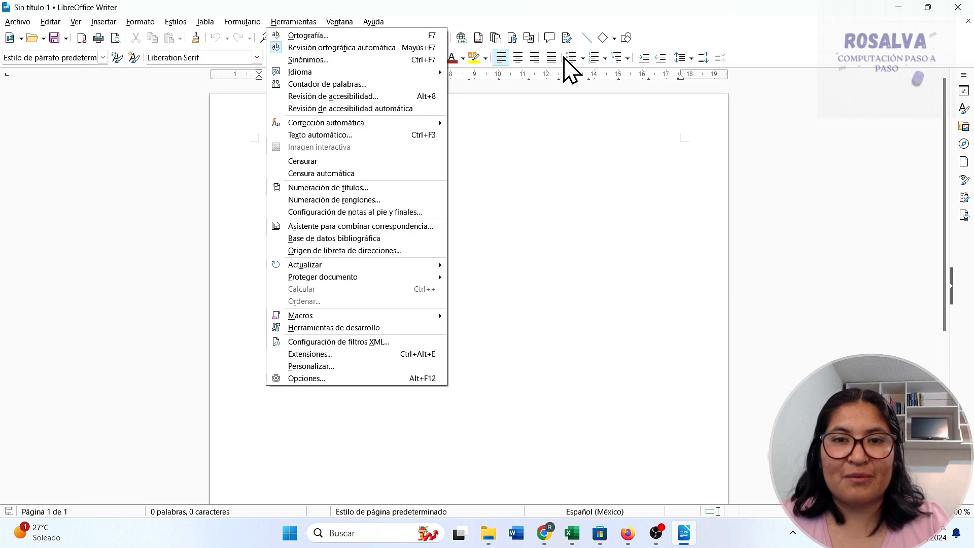
pyautogui.click(527, 239)
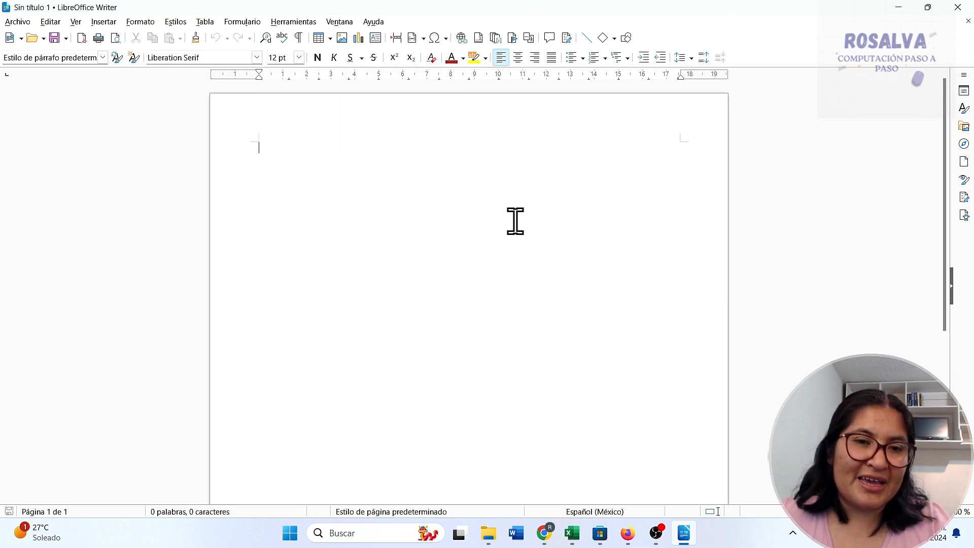
pyautogui.click(110, 22)
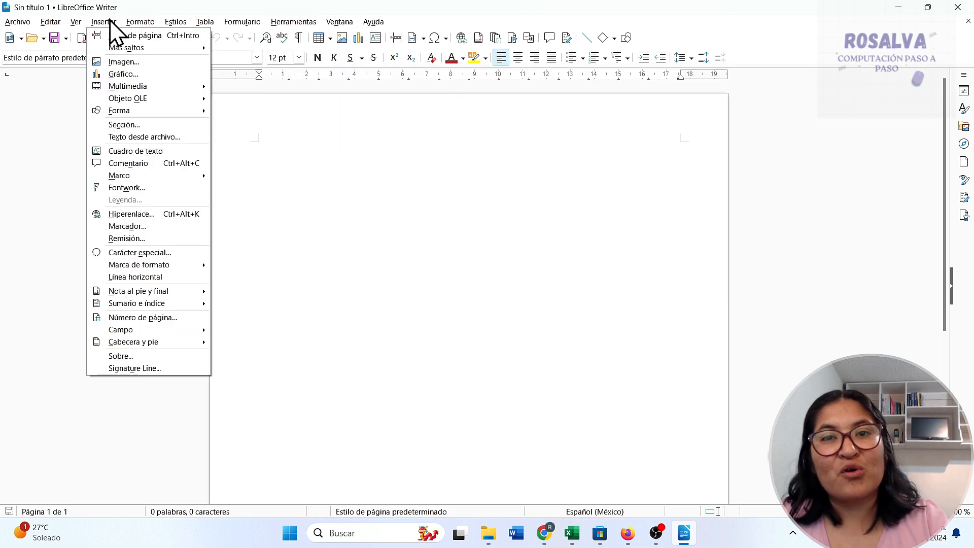
pyautogui.click(104, 21)
pyautogui.click(105, 20)
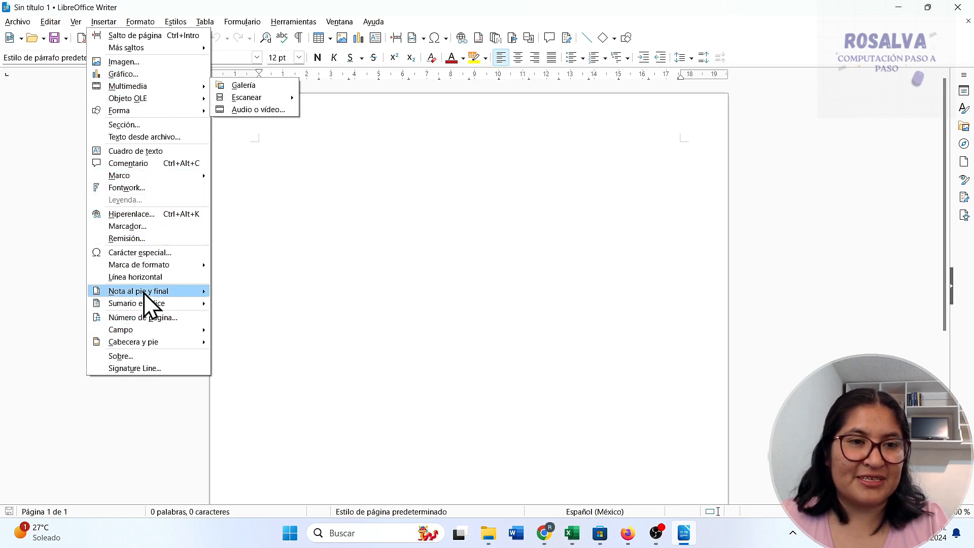
pyautogui.click(142, 23)
pyautogui.click(143, 22)
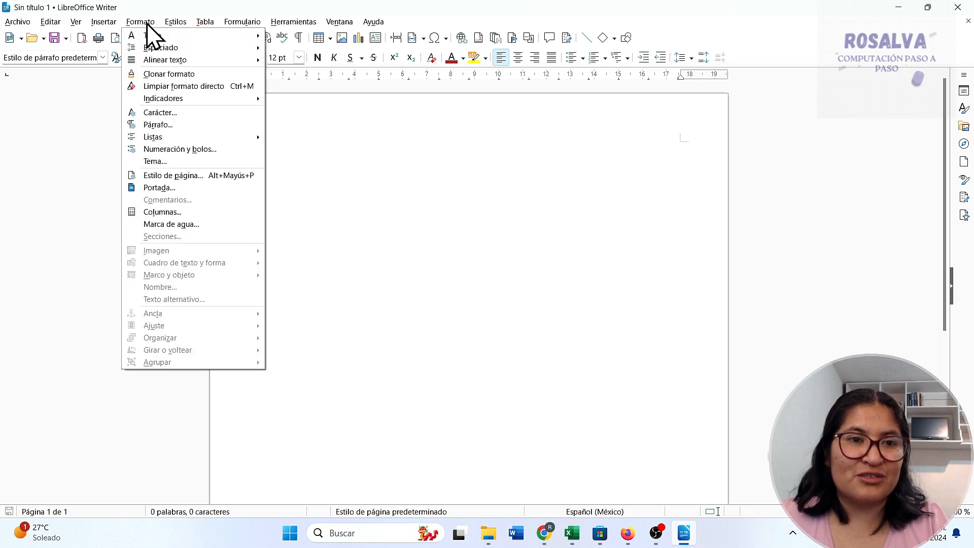
pyautogui.moveTo(165, 38)
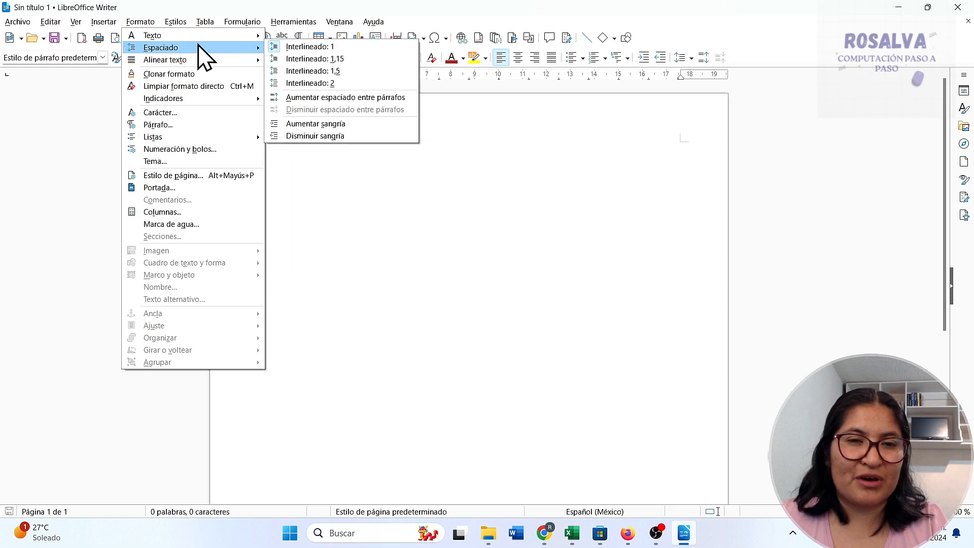
# Write the title "Hola Mundo desde México" on the first line, centred and in bold.
pyautogui.click(406, 203)
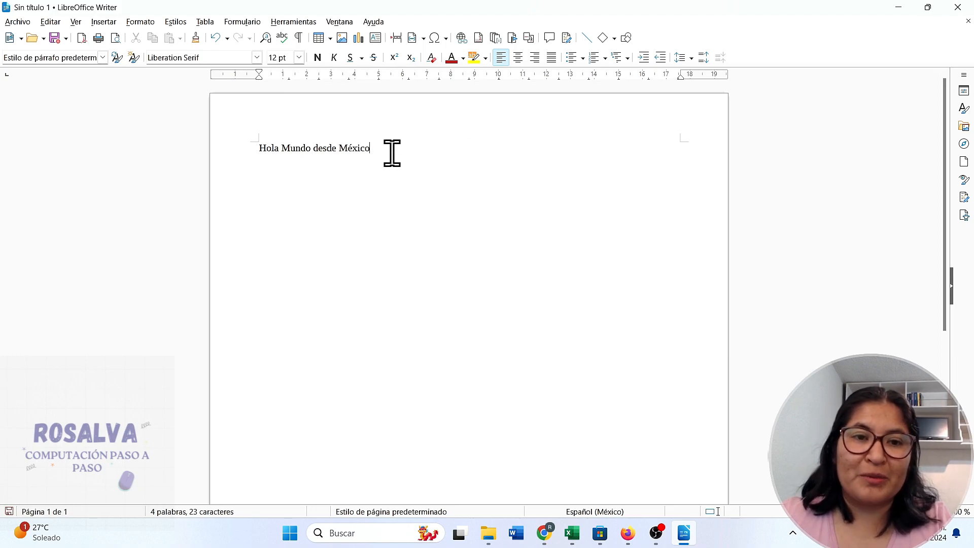
pyautogui.tripleClick(249, 152)
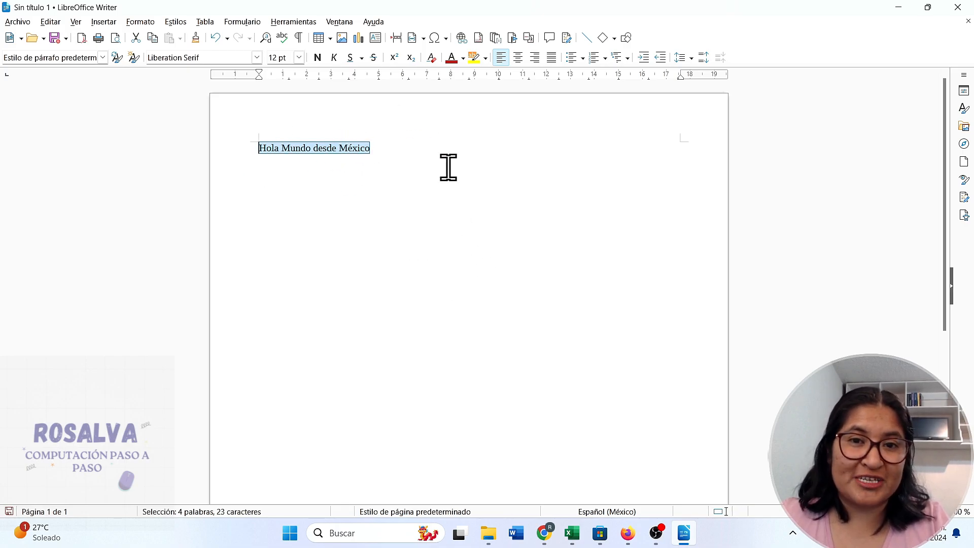
pyautogui.click(518, 58)
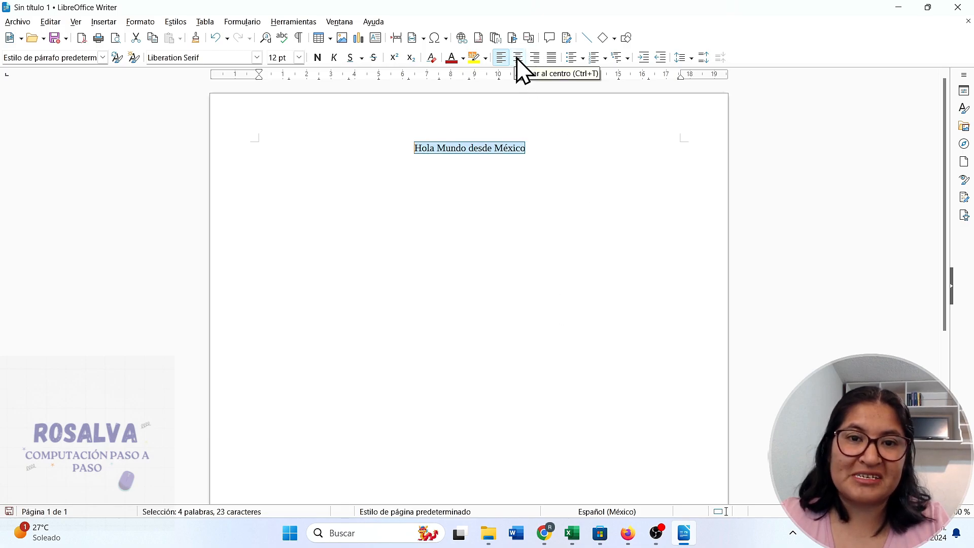
pyautogui.click(318, 57)
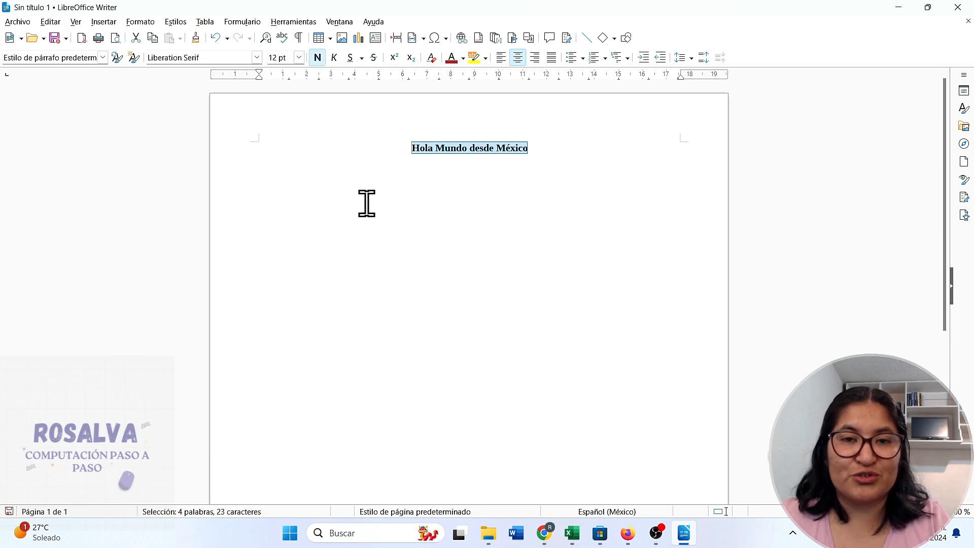
# Enlarge the title's font size to 18 pt.
pyautogui.click(300, 57)
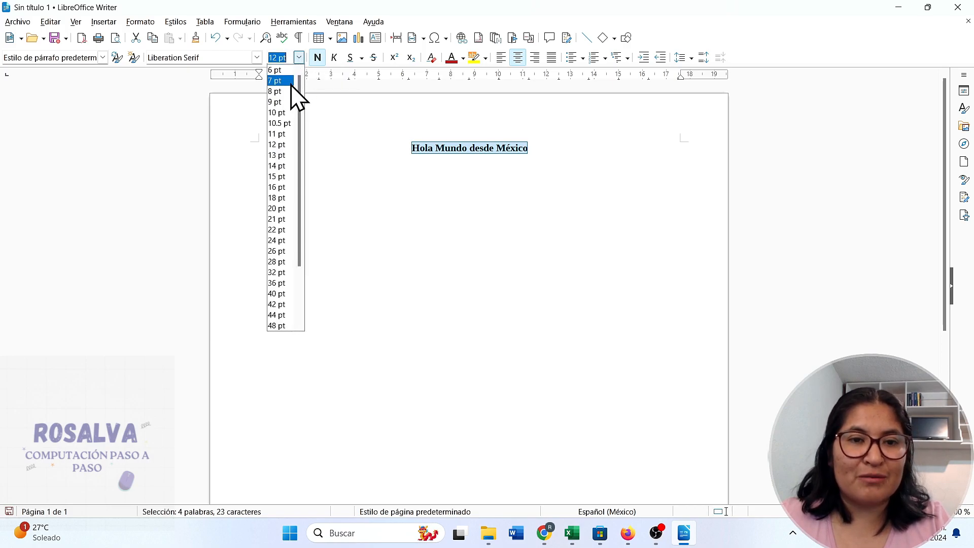
pyautogui.click(284, 188)
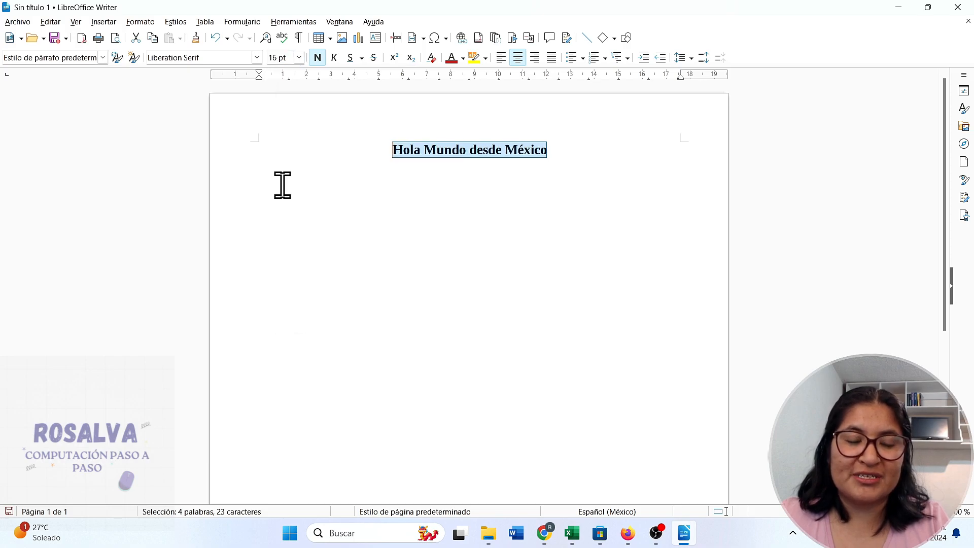
pyautogui.click(299, 57)
pyautogui.click(281, 198)
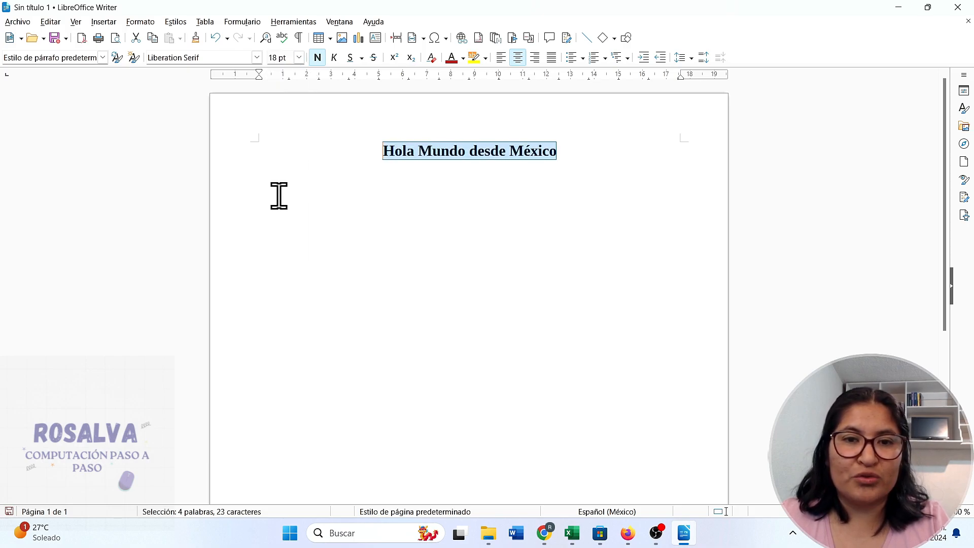
pyautogui.click(559, 200)
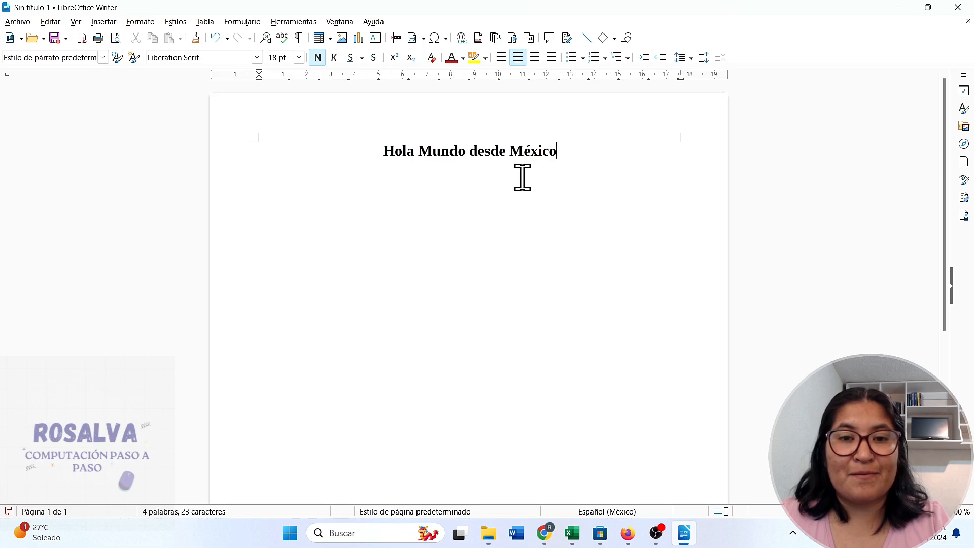
pyautogui.moveTo(574, 150); pyautogui.dragTo(355, 146)
pyautogui.click(433, 241)
pyautogui.moveTo(570, 148); pyautogui.dragTo(363, 146)
pyautogui.click(420, 273)
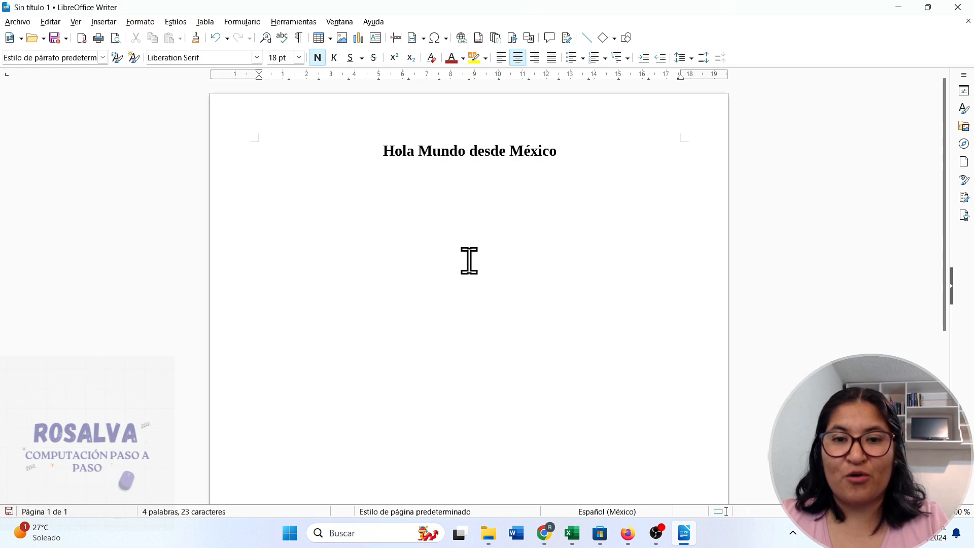
pyautogui.moveTo(558, 149); pyautogui.dragTo(359, 148)
pyautogui.click(423, 232)
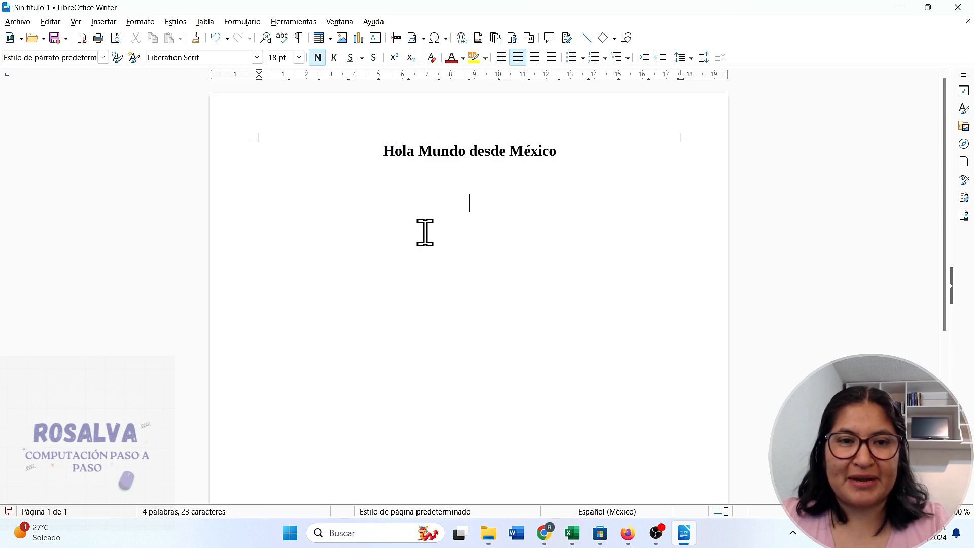
pyautogui.click(572, 148)
pyautogui.moveTo(573, 148); pyautogui.dragTo(383, 148)
pyautogui.click(563, 152)
pyautogui.moveTo(585, 152); pyautogui.dragTo(357, 156)
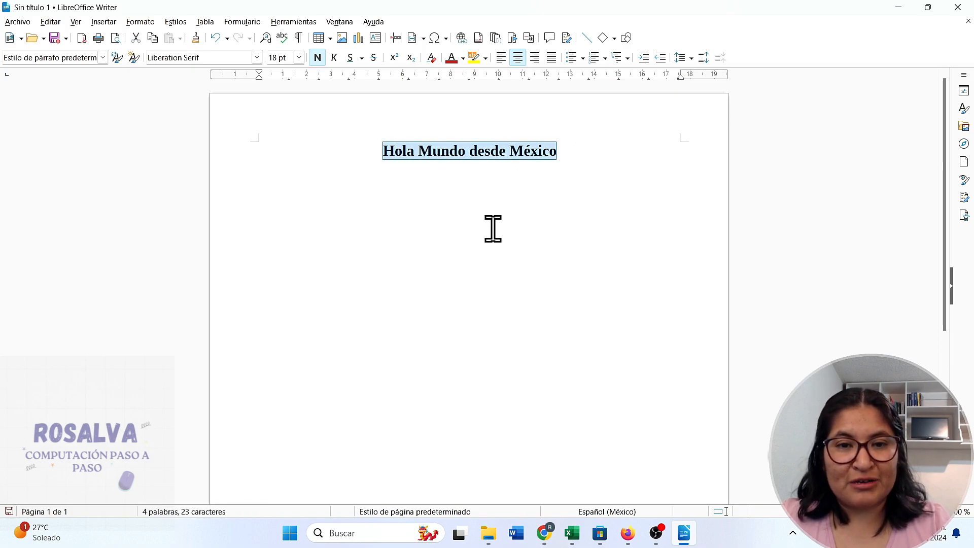
pyautogui.write('fh')
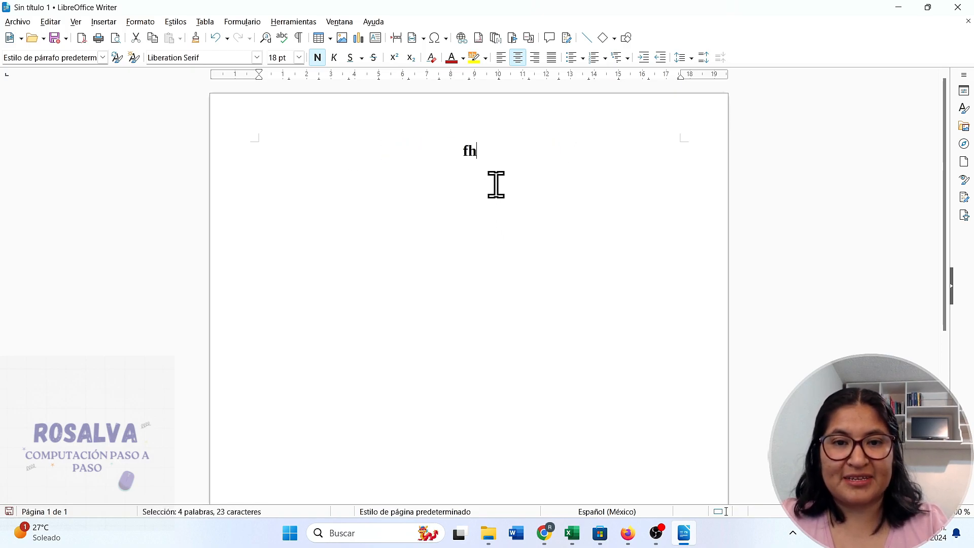
pyautogui.hotkey('ctrl', 'z')
# Write "Hola a todos, muchas gracias por ver mi vídeo." below the title and set that sentence to 12 pt.
pyautogui.click(532, 200)
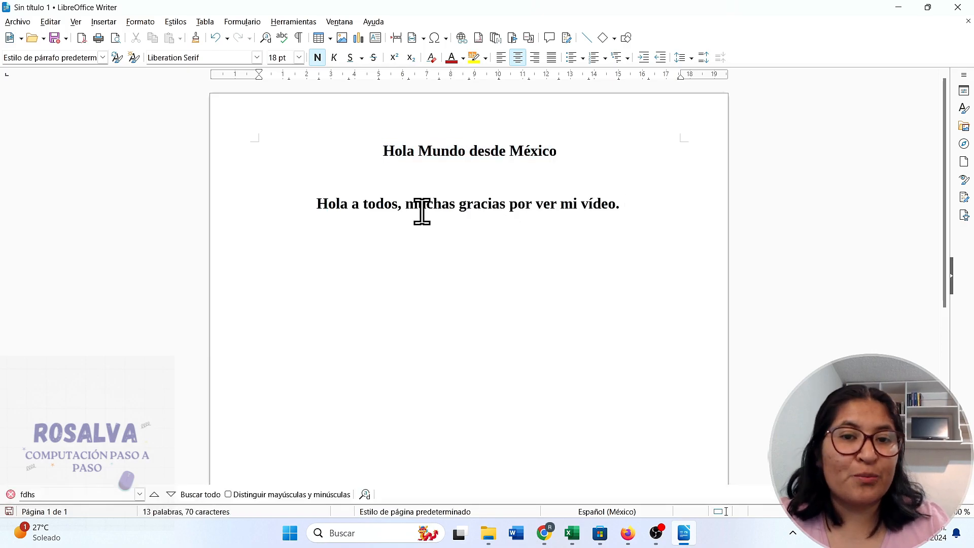
pyautogui.moveTo(629, 203); pyautogui.dragTo(391, 172)
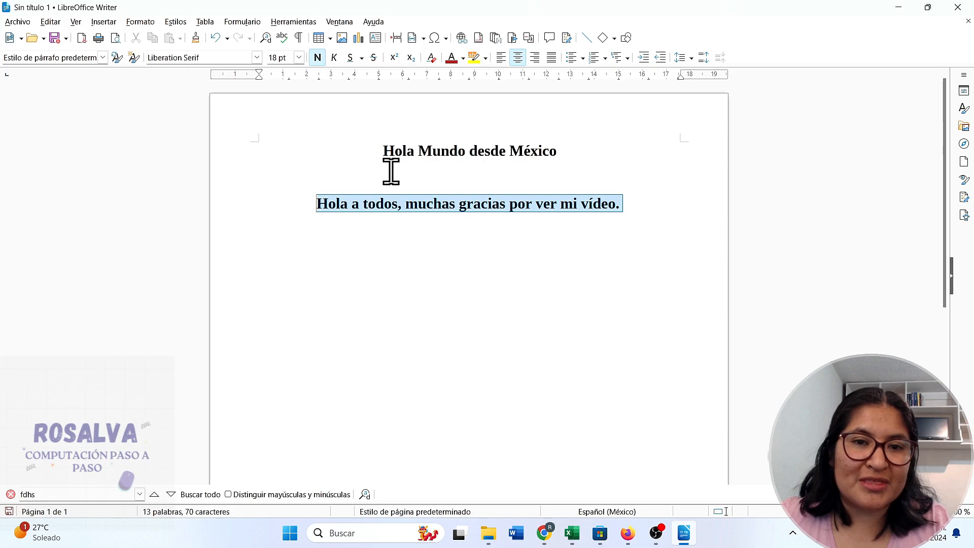
pyautogui.click(443, 244)
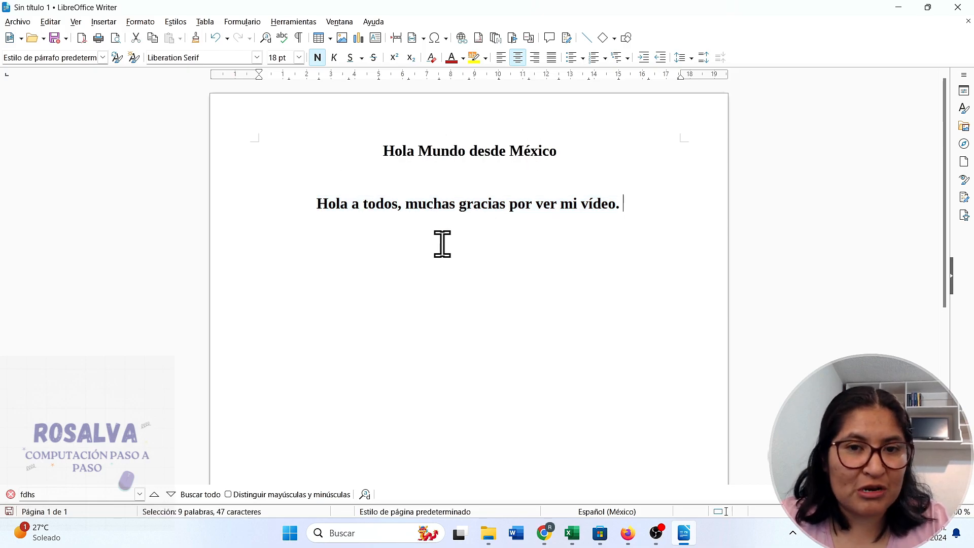
pyautogui.moveTo(621, 204); pyautogui.dragTo(311, 200)
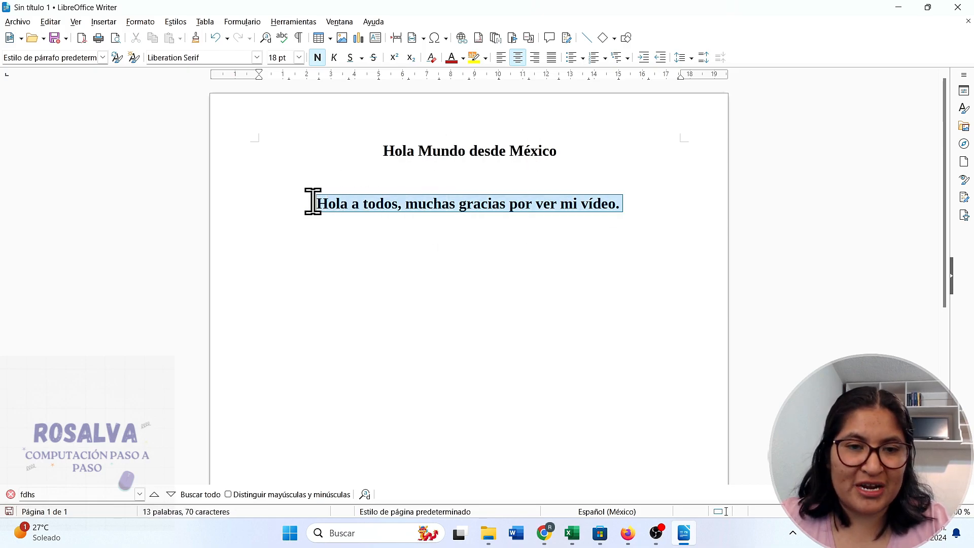
pyautogui.click(300, 58)
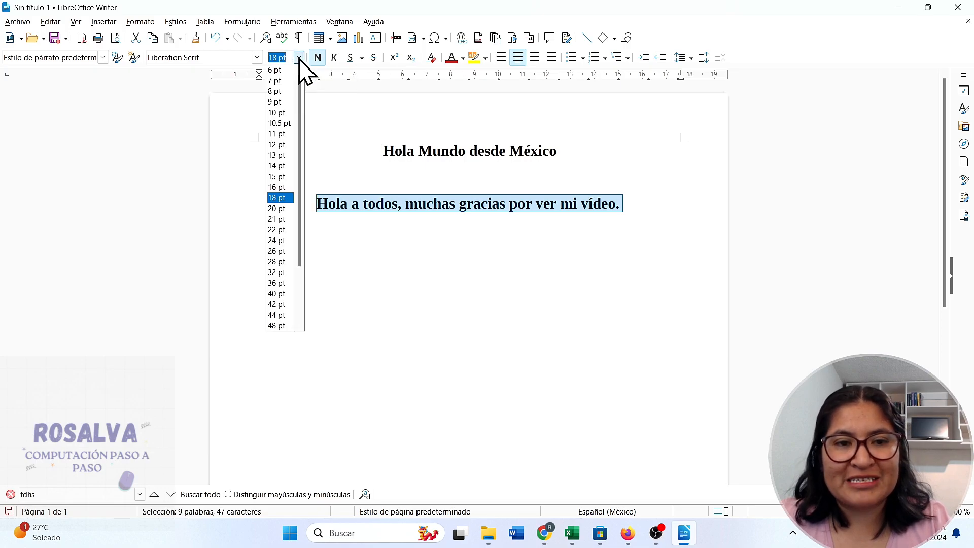
pyautogui.click(280, 145)
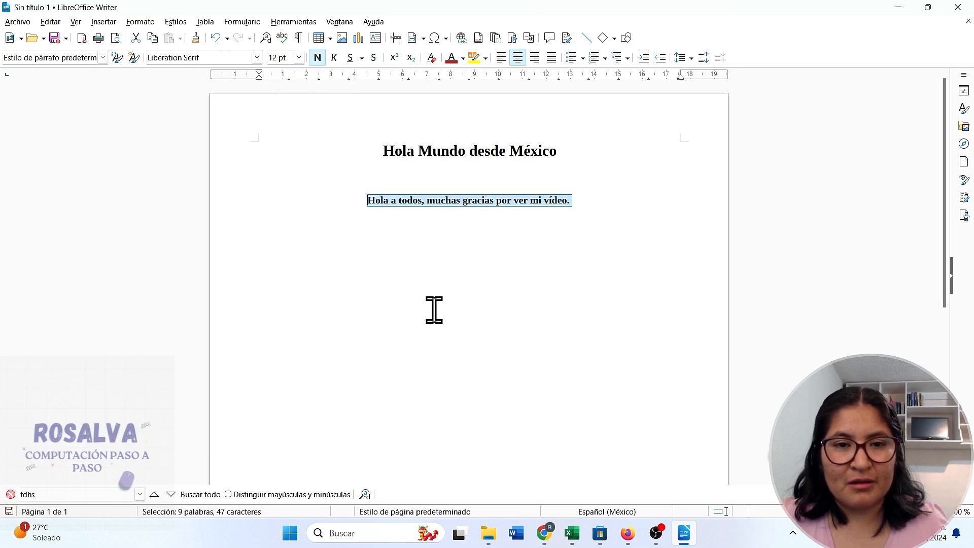
# Justify the sentence "Hola a todos, muchas gracias por ver mi vídeo." and remove its bold formatting.
pyautogui.scroll(4, 435, 310)
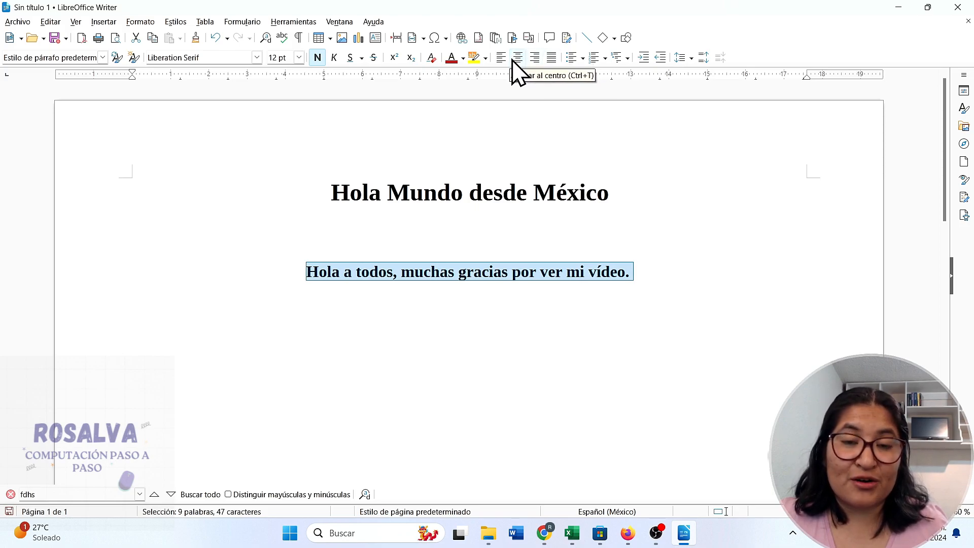
pyautogui.click(555, 59)
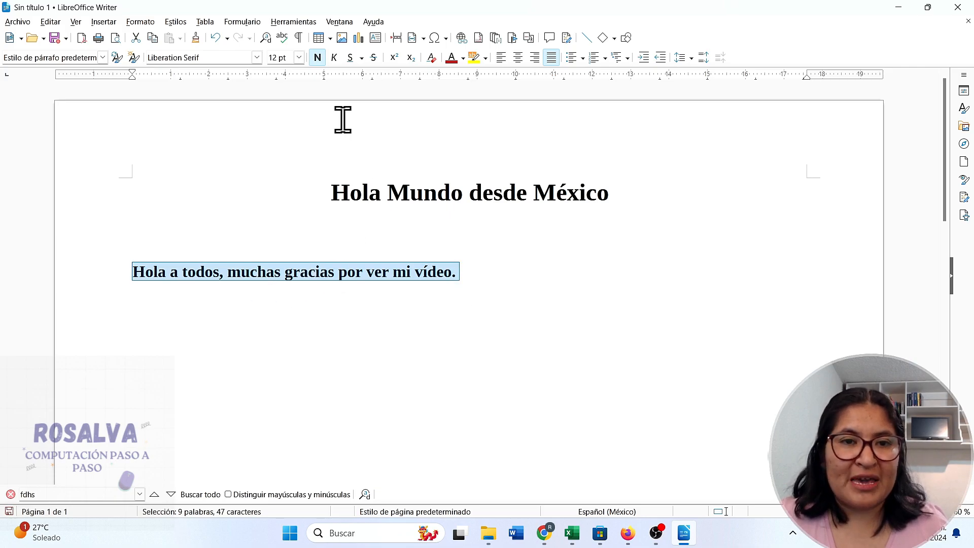
pyautogui.click(318, 58)
pyautogui.click(306, 283)
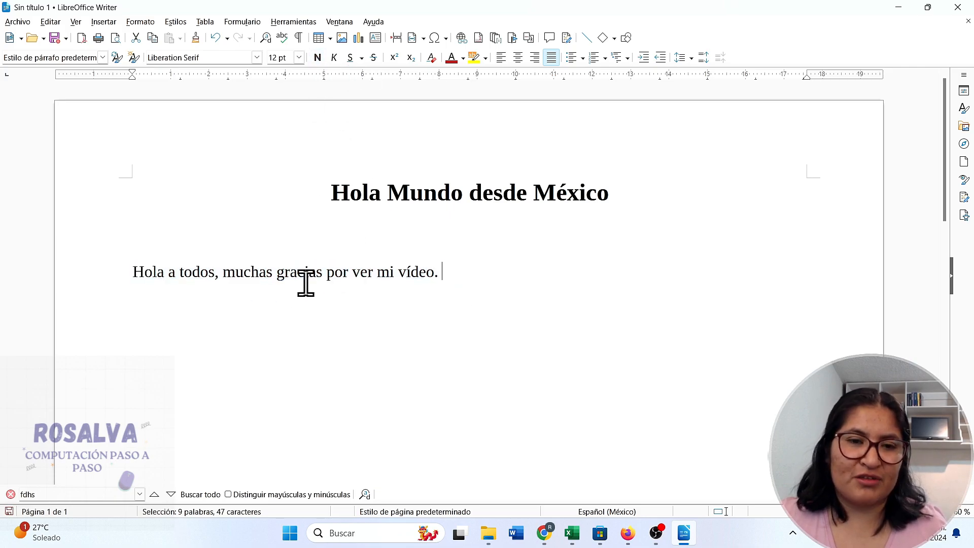
pyautogui.moveTo(136, 272); pyautogui.dragTo(434, 273)
pyautogui.click(447, 273)
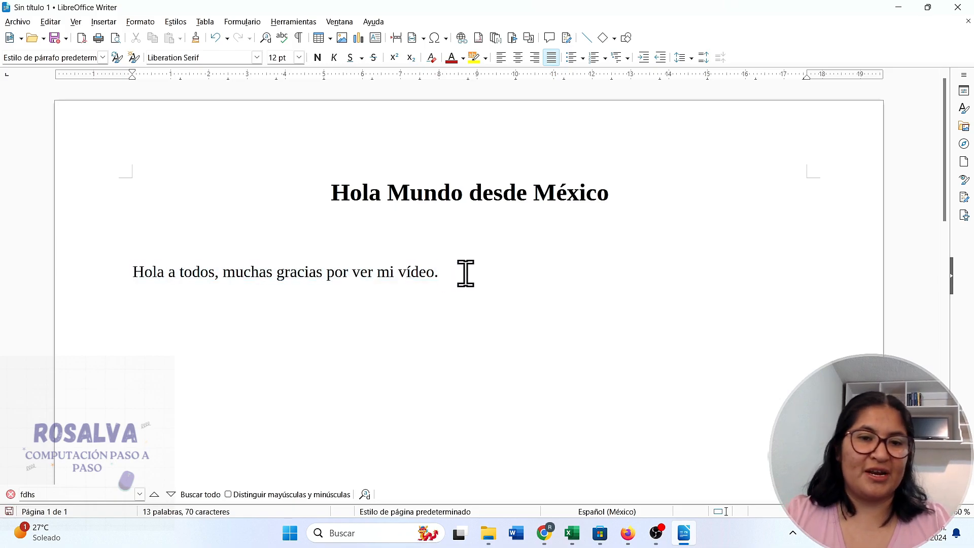
# Add a paragraph below reading "Saludos y un gran abrazo a todas las personas que me ven desde", followed by the countries from España to Reino Unido.
pyautogui.press('Return')
pyautogui.press('Return')
pyautogui.write('Saludos y un gran abrazo a todas las personas que me ven desde España, Colombia, Argentina, Estados Unidos, Chile, Ecuador, Peru, Honduras, Guatemala, Bolivia, El Salvador, Venezuela, Costa Rica, Nicaragua, Cuba, Uruguay, Canada, Italia, Reino Unido.')
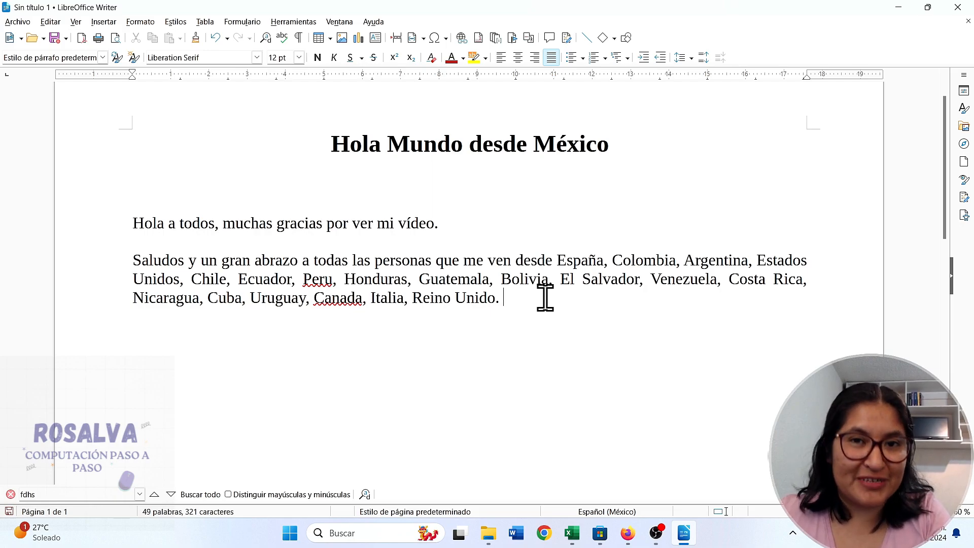
pyautogui.moveTo(509, 296); pyautogui.dragTo(142, 264)
pyautogui.click(489, 299)
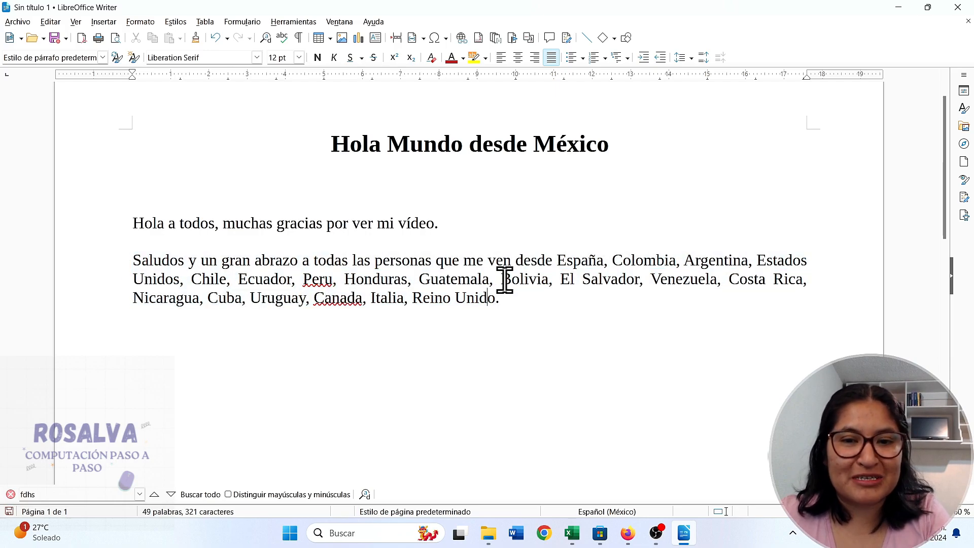
pyautogui.moveTo(556, 260); pyautogui.dragTo(531, 290)
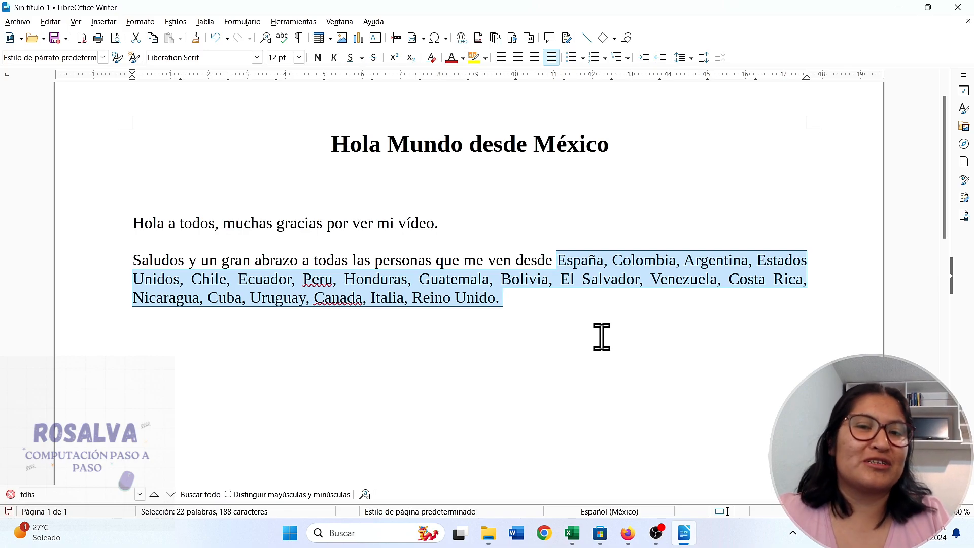
pyautogui.click(592, 324)
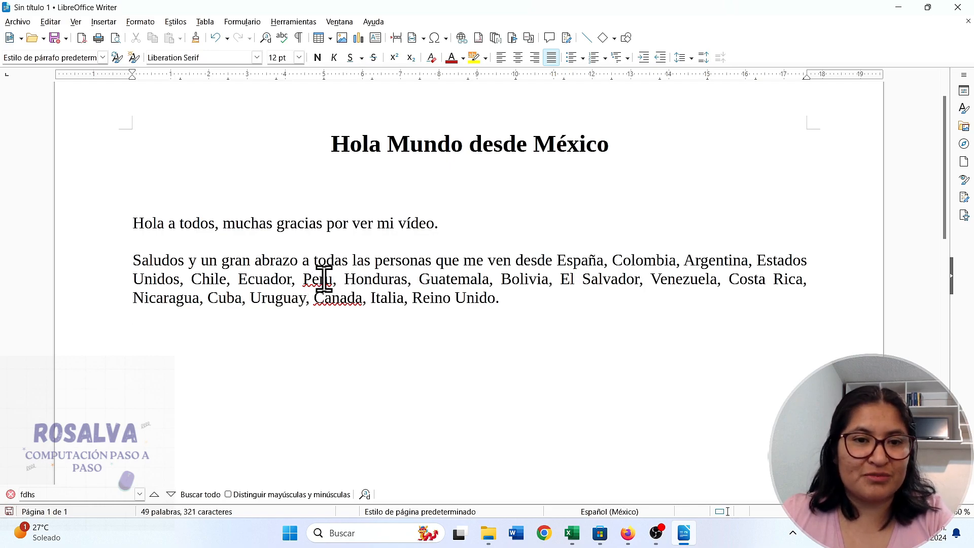
# Correct the misspelled words "Peru" and "Canada" to "Perú" and "Canadá" with the spelling suggestions.
pyautogui.moveTo(367, 298); pyautogui.dragTo(320, 300)
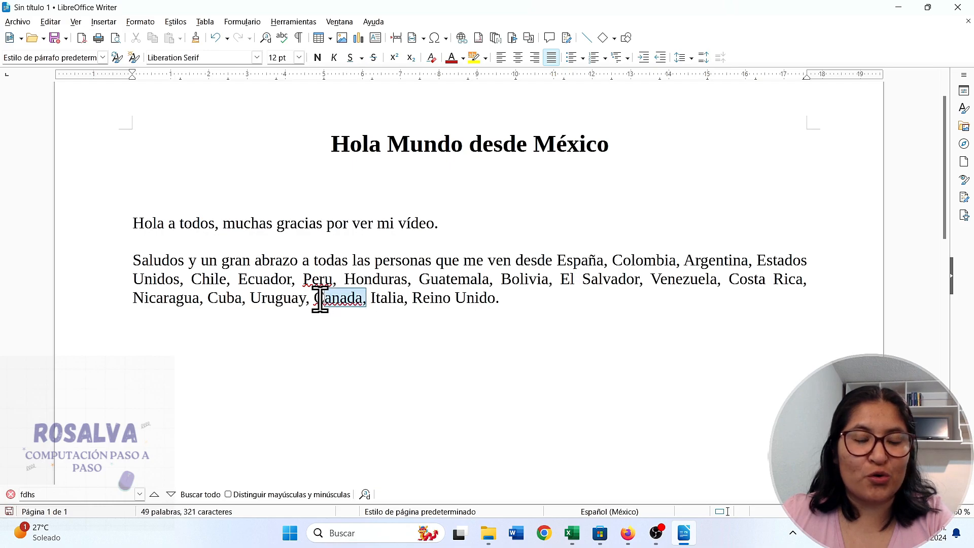
pyautogui.click(355, 330)
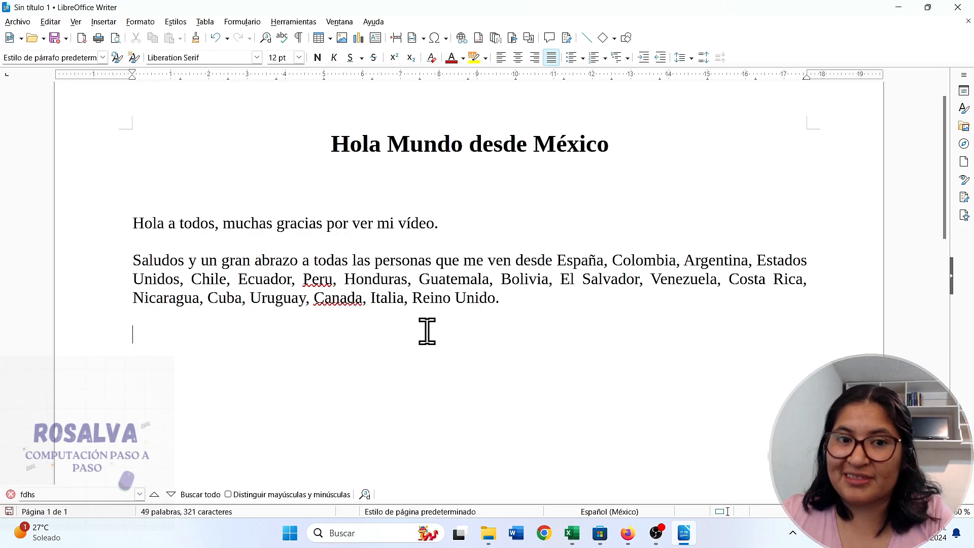
pyautogui.doubleClick(324, 278)
pyautogui.rightClick(323, 278)
pyautogui.press('Escape')
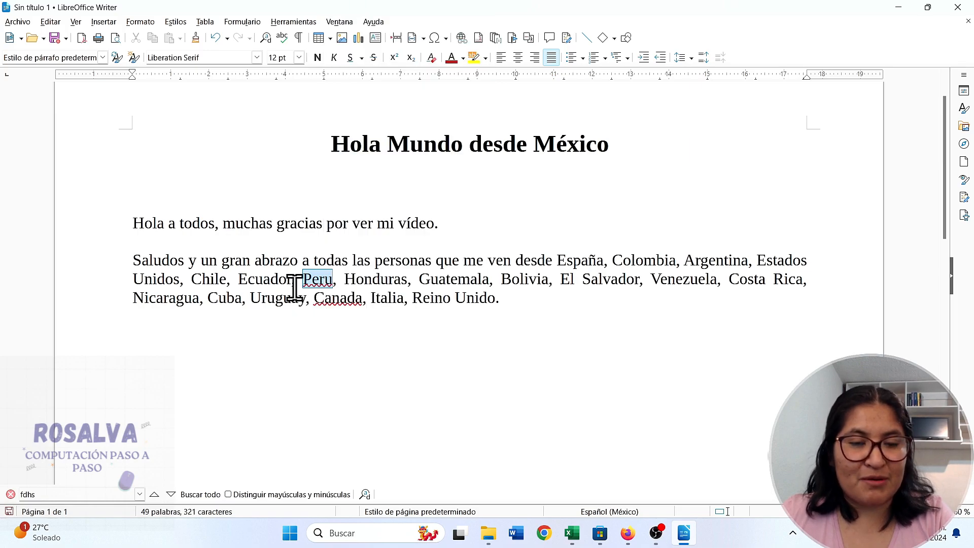
pyautogui.click(330, 279)
pyautogui.rightClick(323, 278)
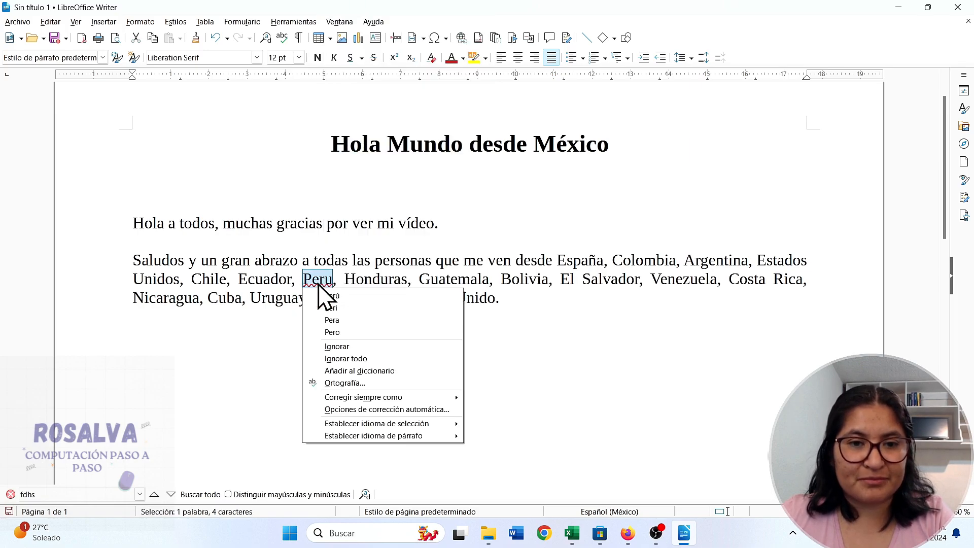
pyautogui.click(344, 298)
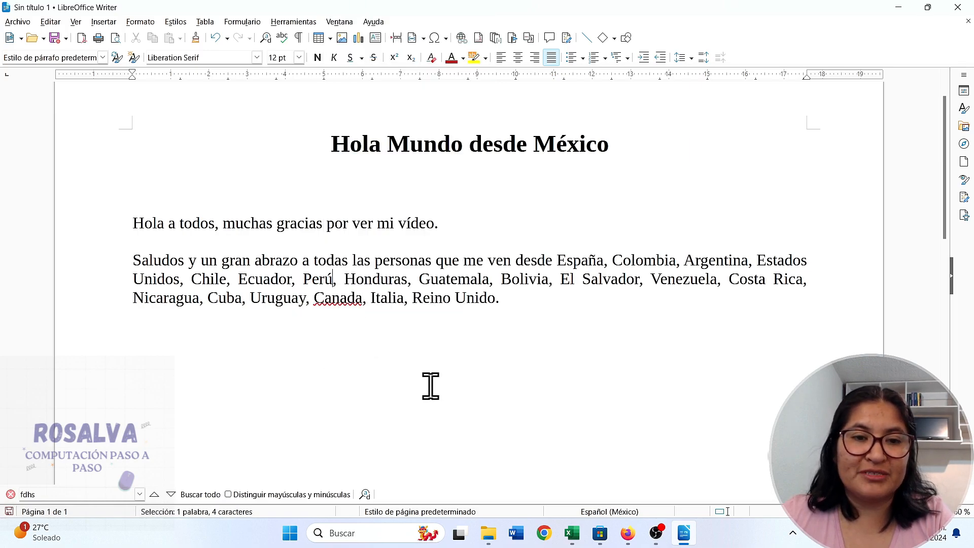
pyautogui.rightClick(337, 302)
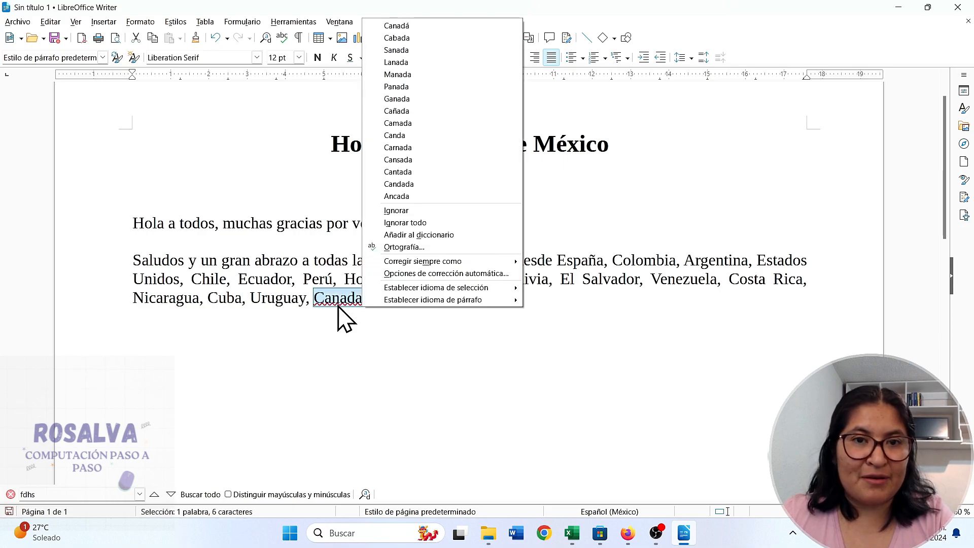
pyautogui.click(419, 26)
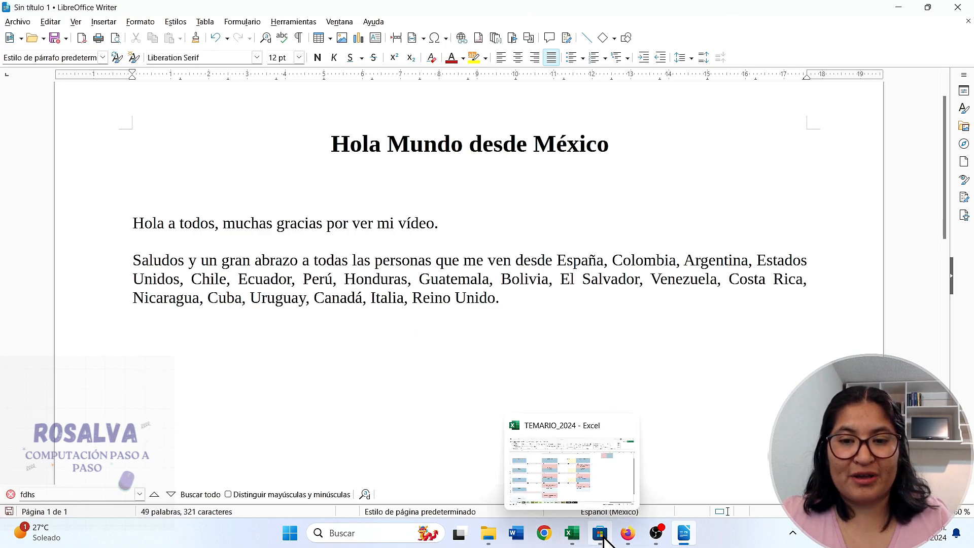
# Switch to Firefox, search for "lorem ipsum" and open the es.lipsum.com page from the results.
pyautogui.click(628, 533)
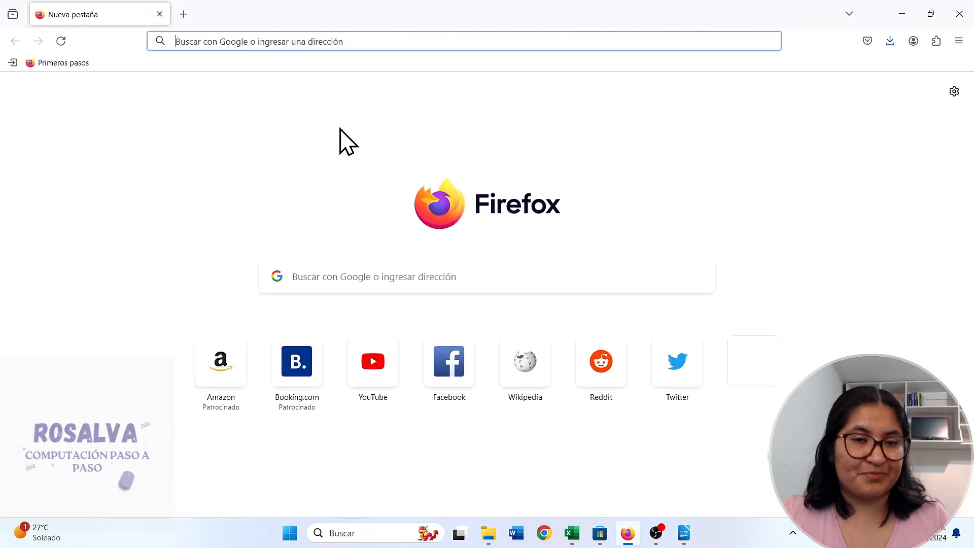
pyautogui.click(334, 41)
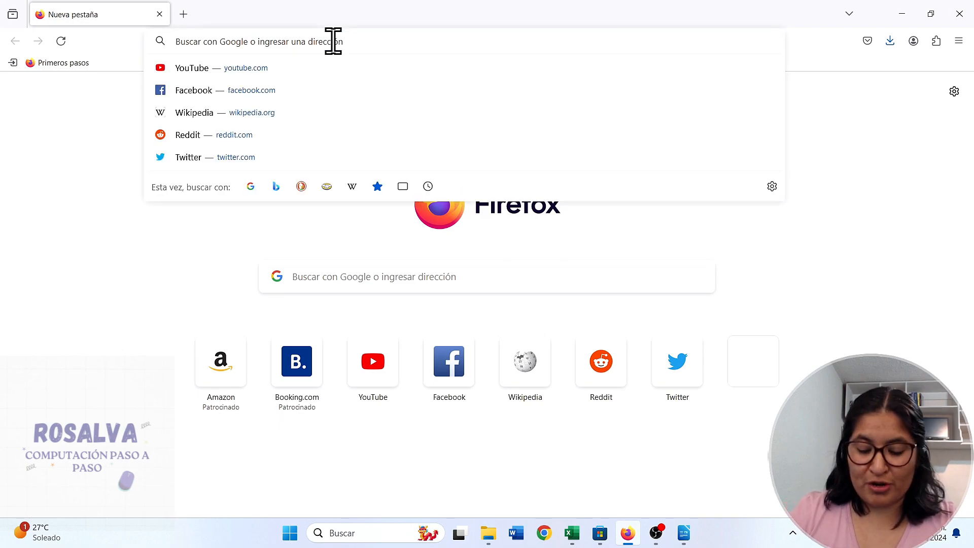
pyautogui.write('lorem')
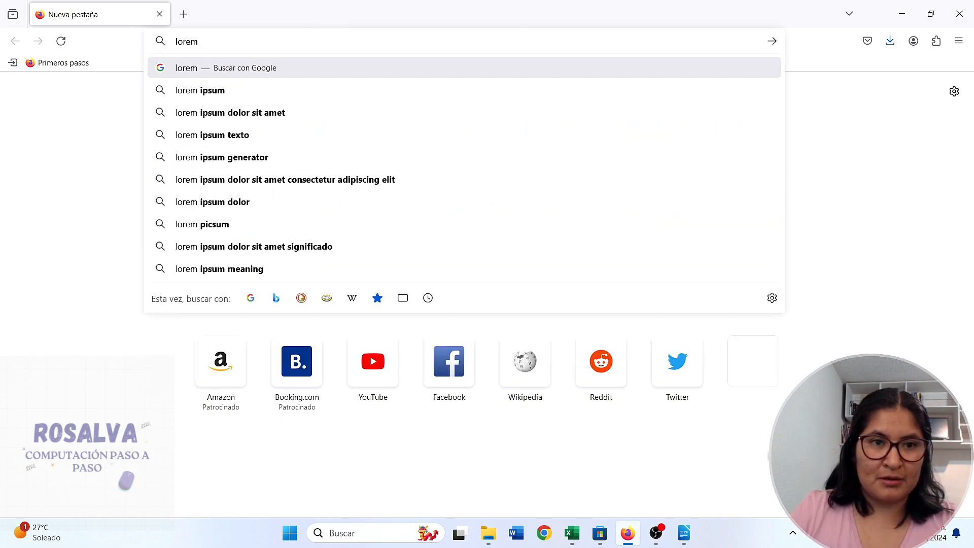
pyautogui.press('Down')
pyautogui.press('Return')
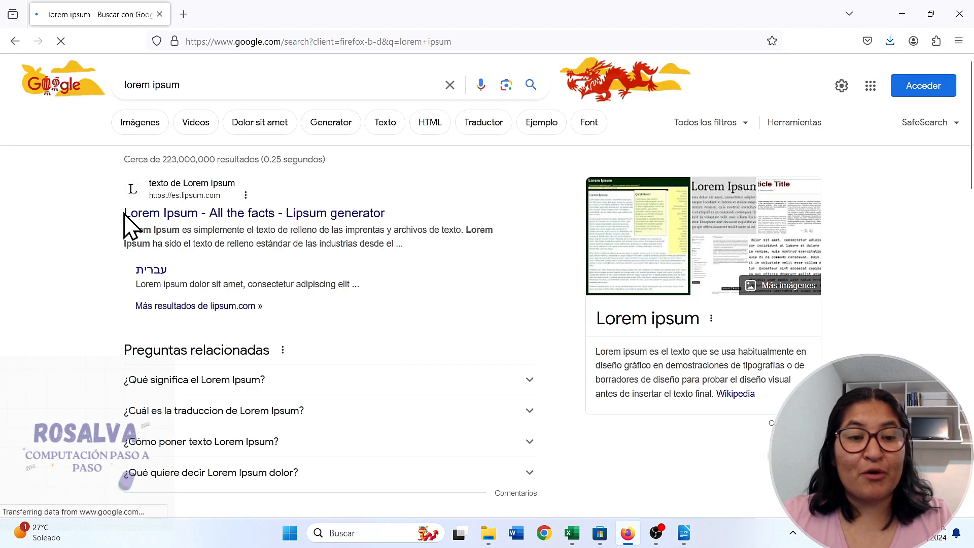
pyautogui.click(177, 214)
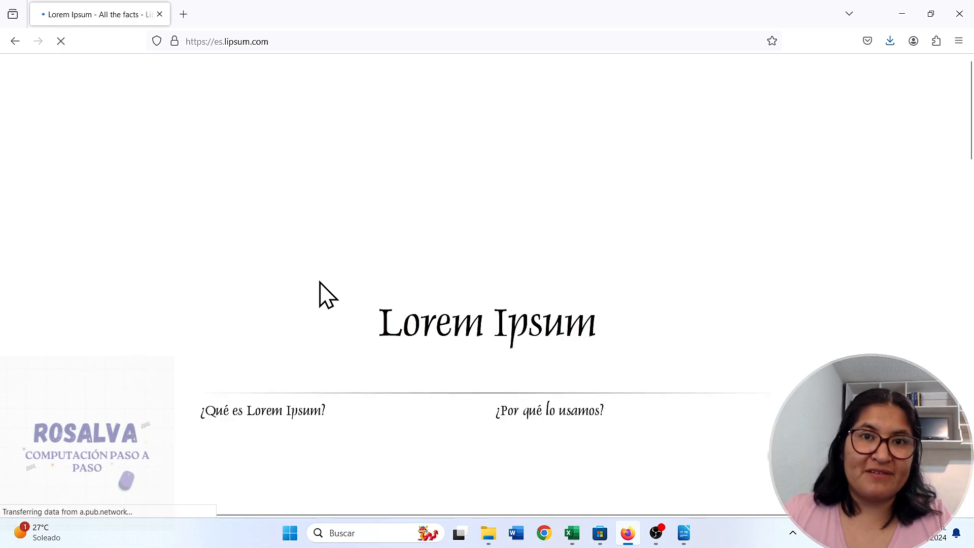
# Copy the whole paragraph under "¿Qué es Lorem Ipsum?" and paste it below the countries paragraph in the LibreOffice Writer document.
pyautogui.scroll(-1, 412, 223)
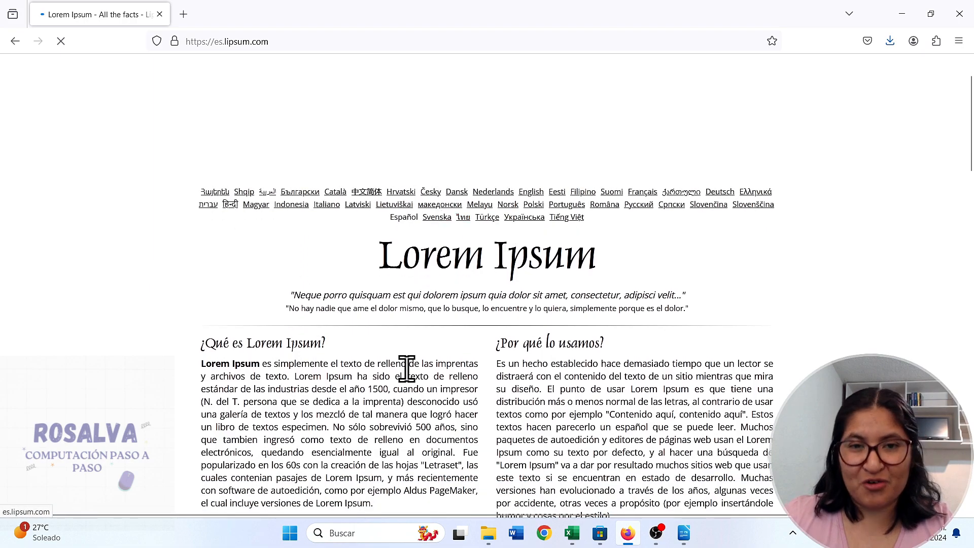
pyautogui.scroll(-3, 425, 310)
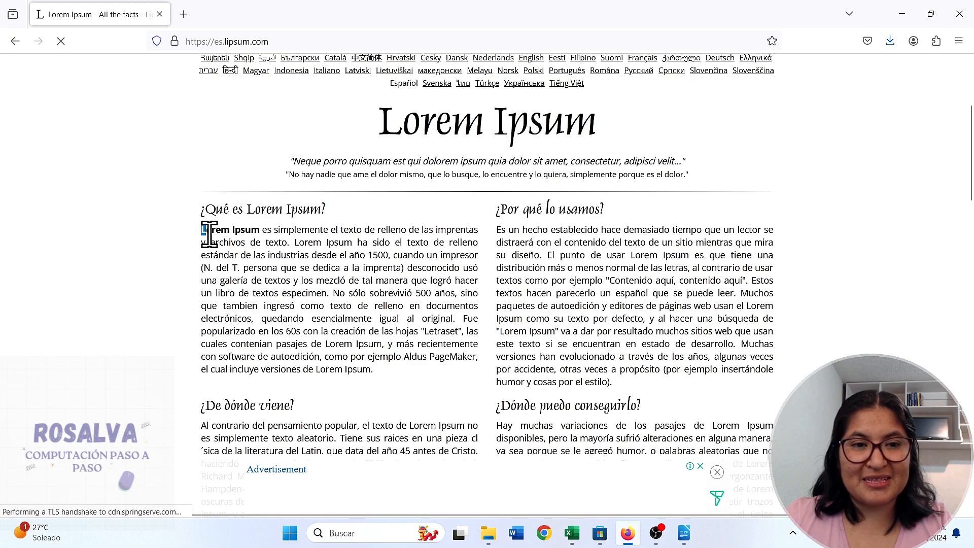
pyautogui.moveTo(203, 231); pyautogui.dragTo(381, 371)
pyautogui.hotkey('ctrl', 'c')
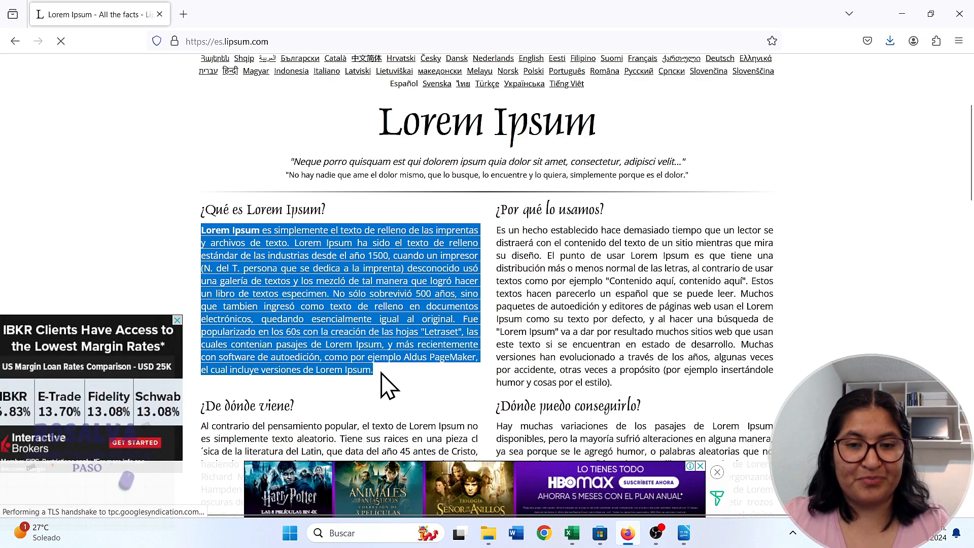
pyautogui.click(690, 535)
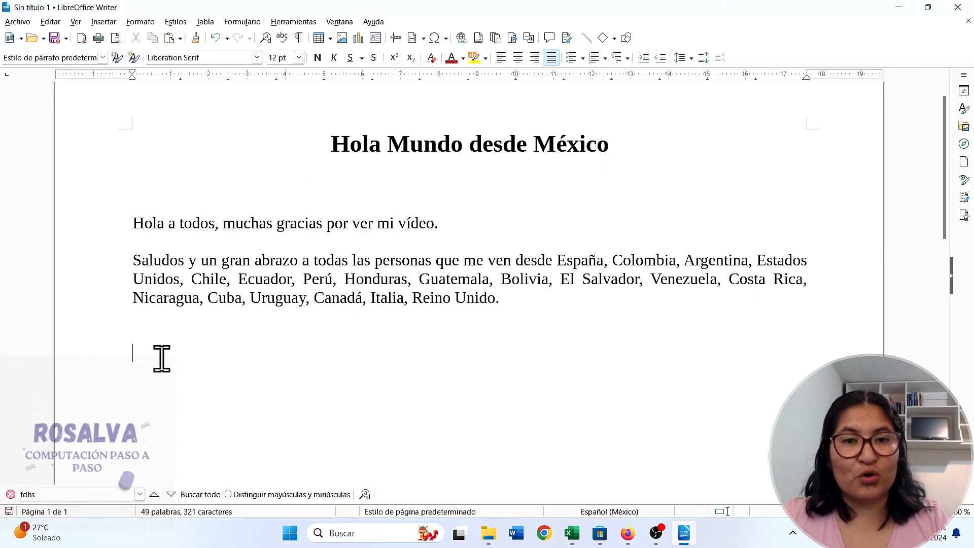
pyautogui.hotkey('ctrl', 'v')
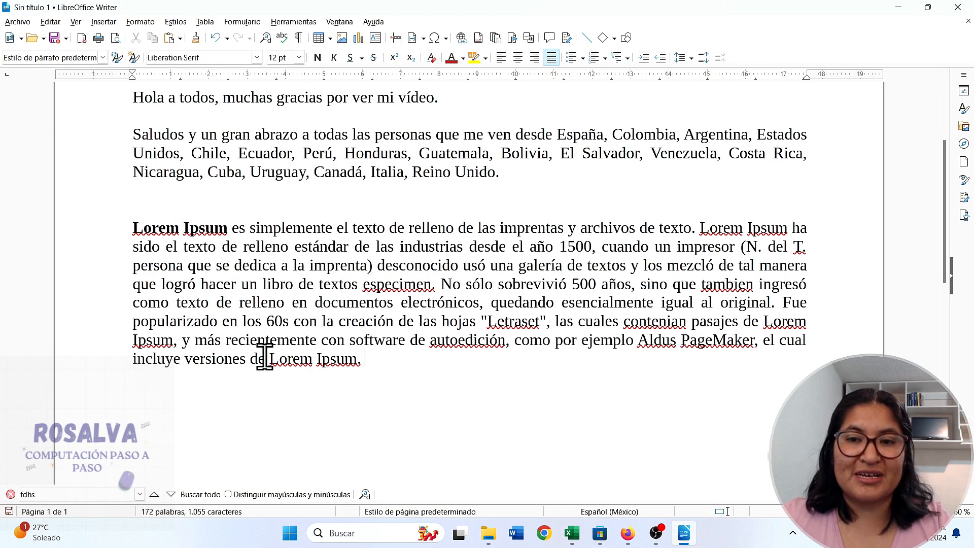
# Centre the pasted Lorem Ipsum paragraph.
pyautogui.scroll(1, 264, 356)
pyautogui.moveTo(405, 415); pyautogui.dragTo(138, 287)
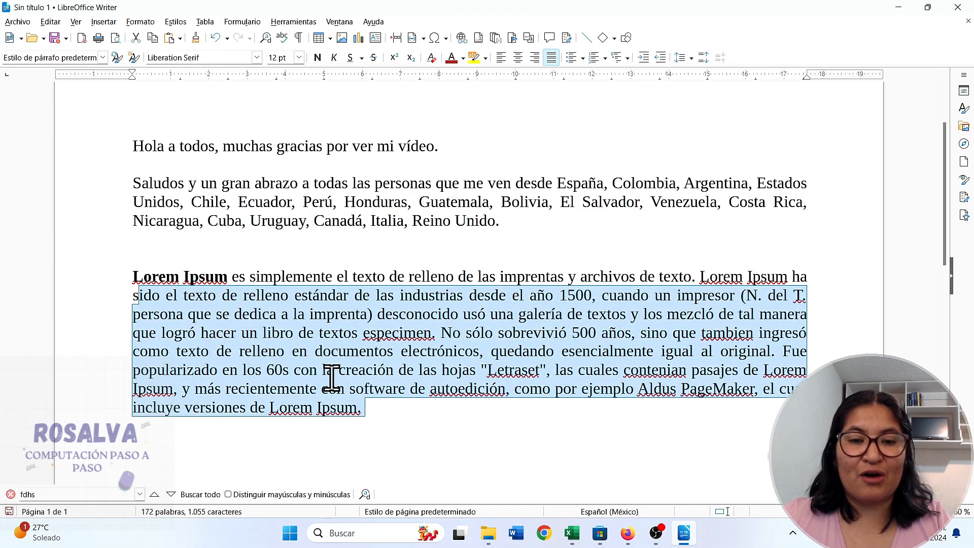
pyautogui.click(332, 371)
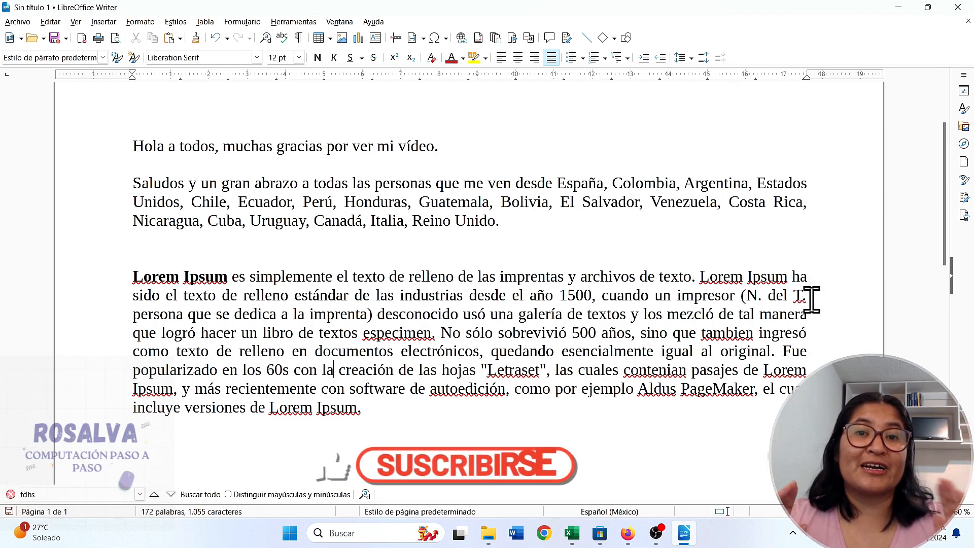
pyautogui.moveTo(362, 408); pyautogui.dragTo(138, 282)
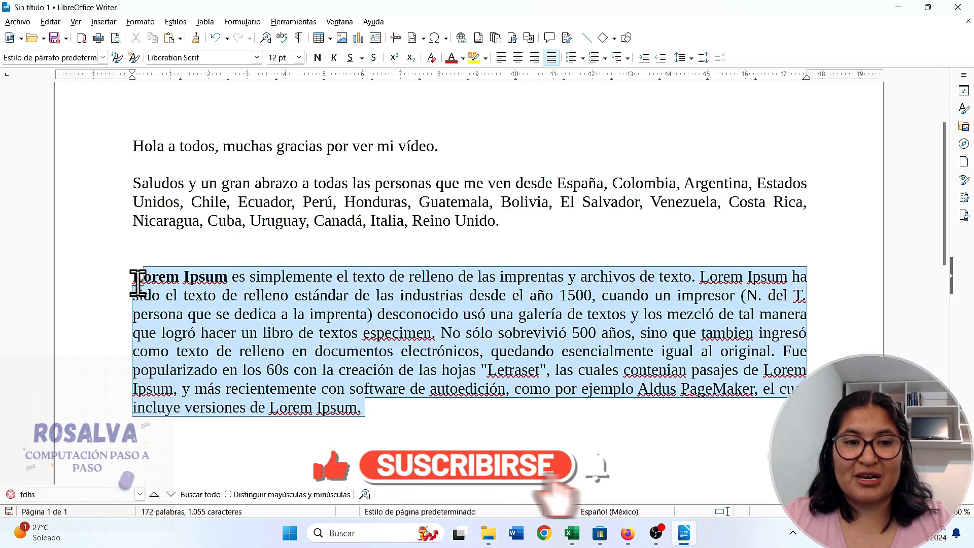
pyautogui.click(518, 57)
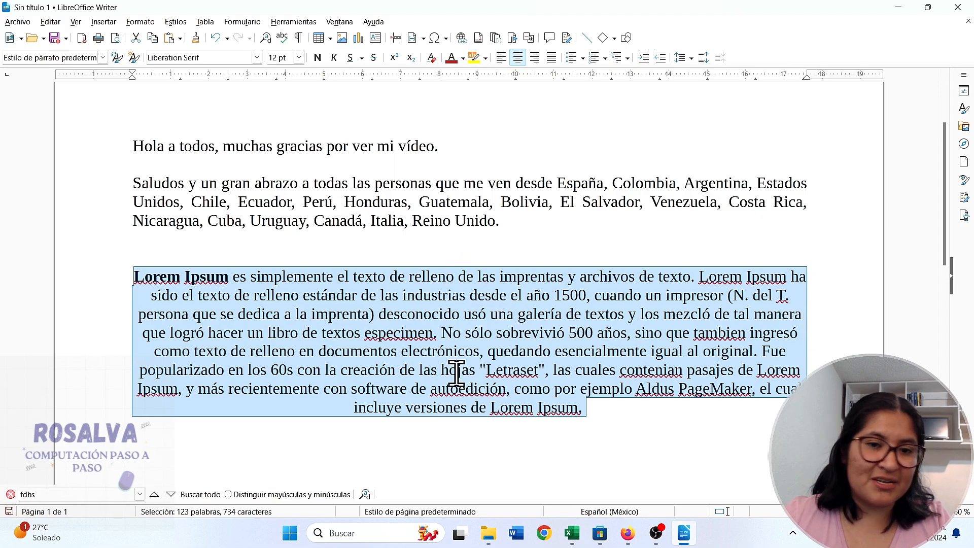
pyautogui.click(597, 378)
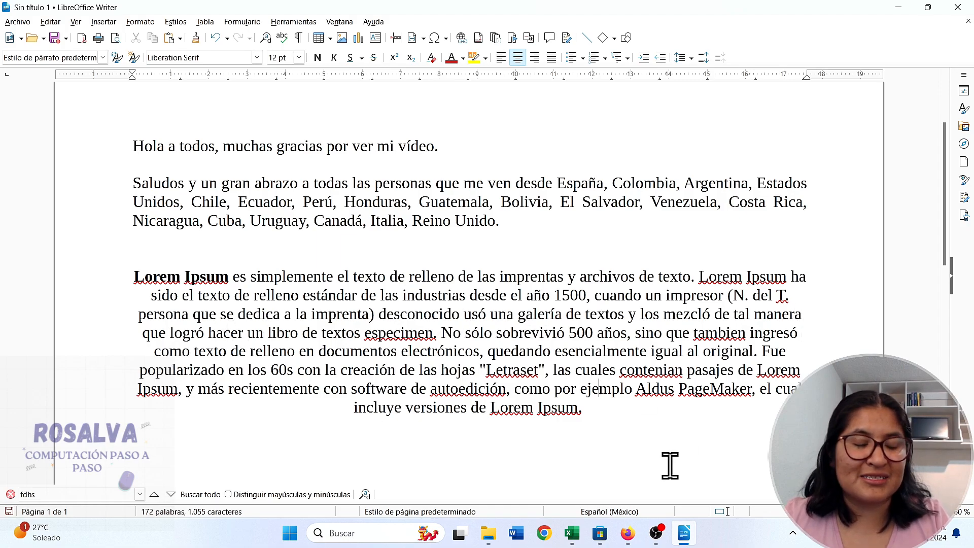
# Try right alignment on the whole Lorem Ipsum paragraph, and set it to left alignment instead.
pyautogui.moveTo(642, 403); pyautogui.dragTo(117, 269)
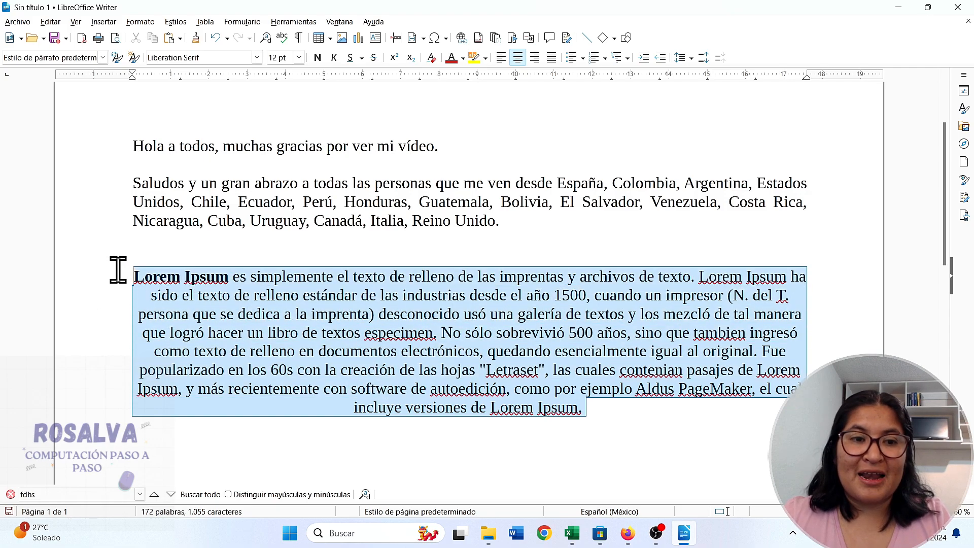
pyautogui.click(535, 58)
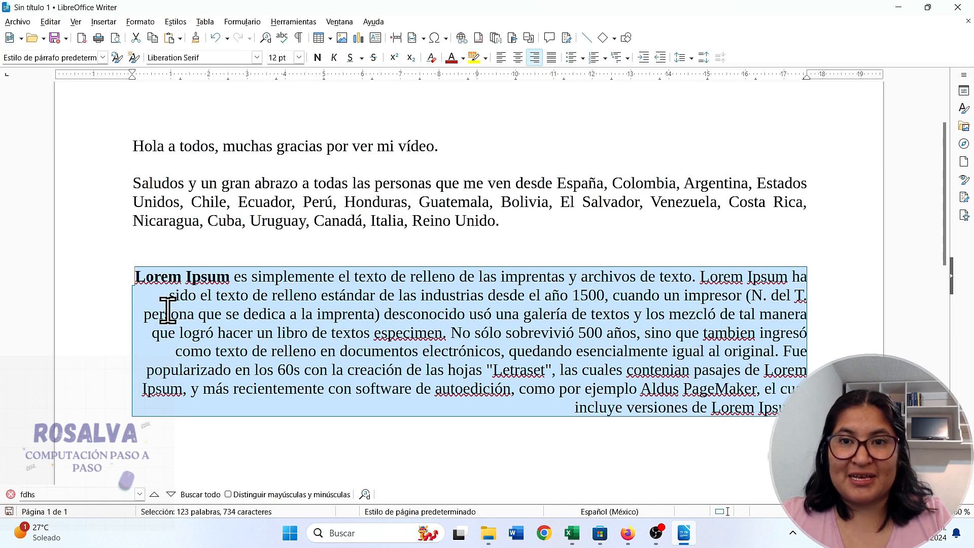
pyautogui.click(501, 58)
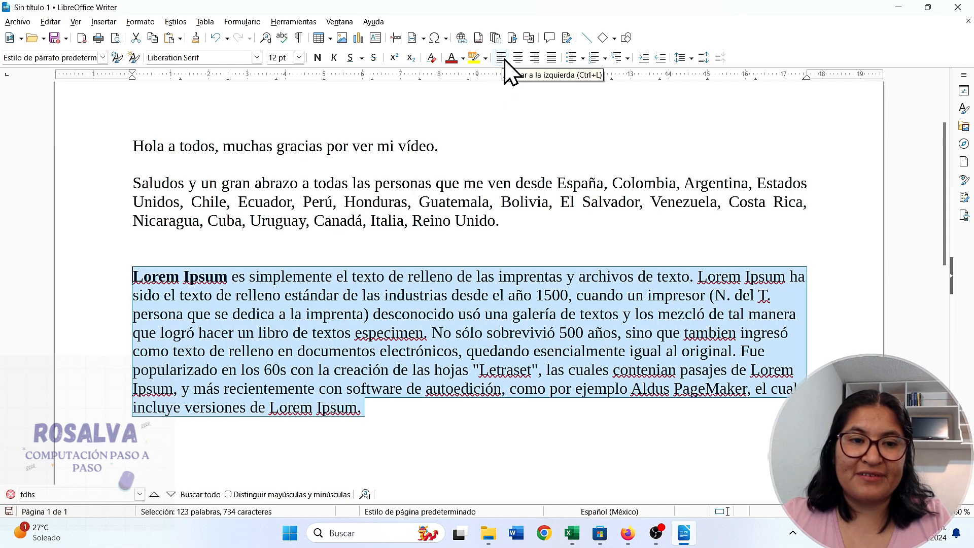
pyautogui.click(769, 296)
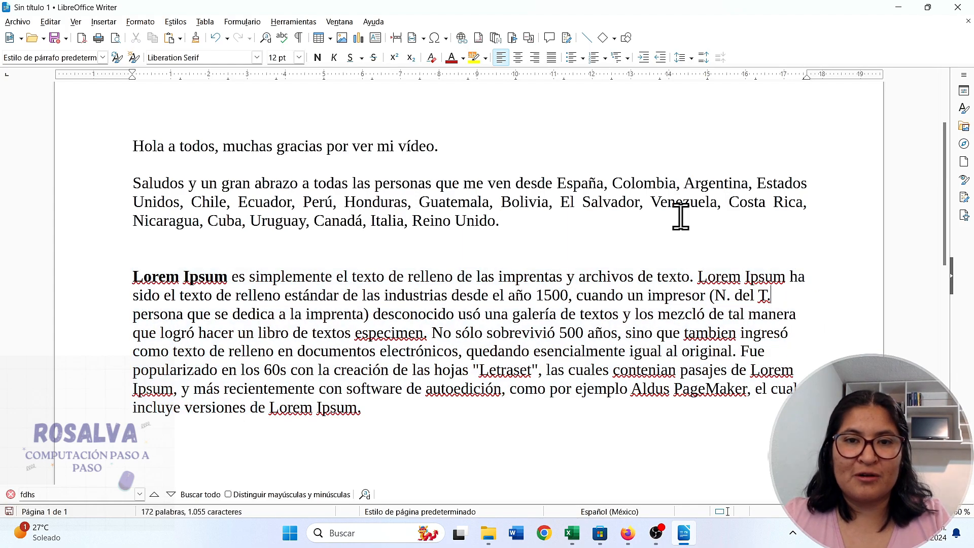
# Justify the whole Lorem Ipsum paragraph below the countries paragraph.
pyautogui.moveTo(370, 402); pyautogui.dragTo(98, 276)
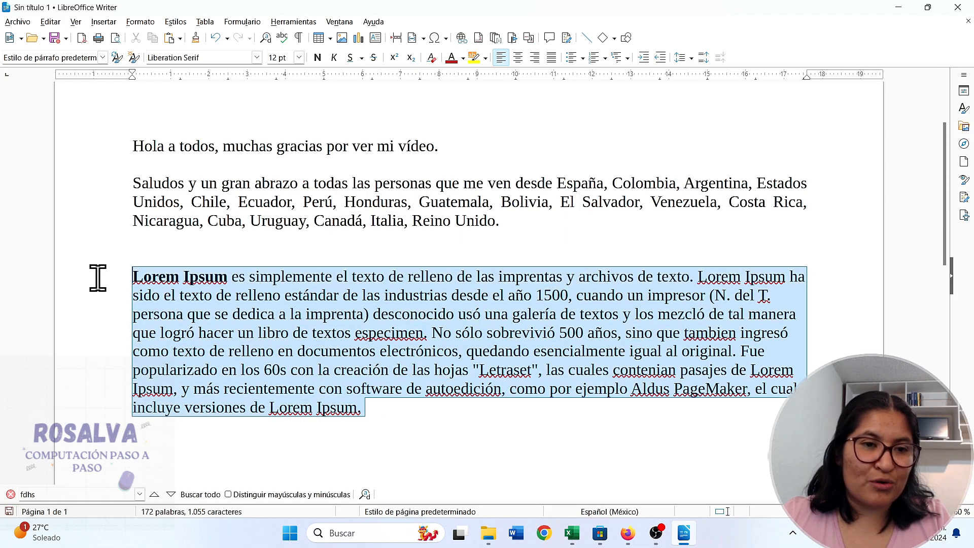
pyautogui.click(552, 58)
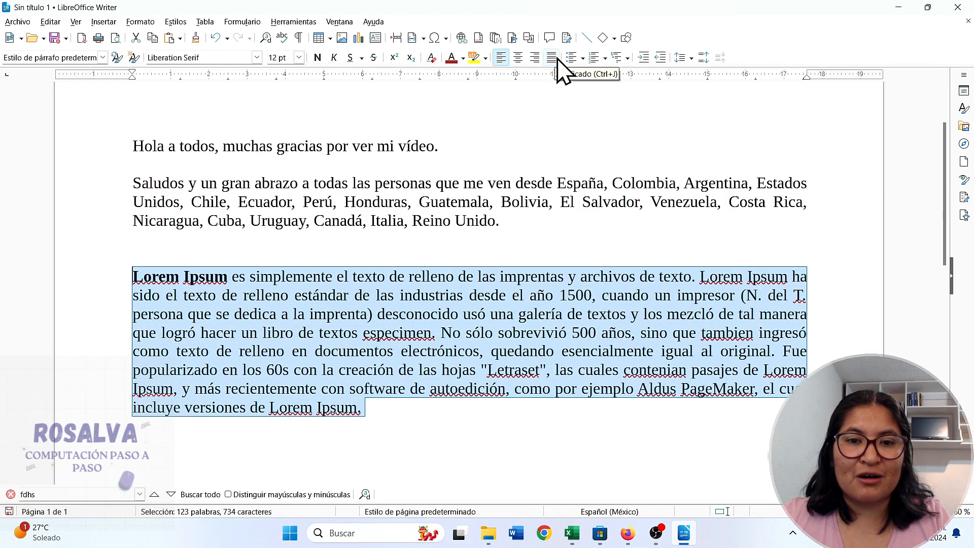
pyautogui.click(490, 408)
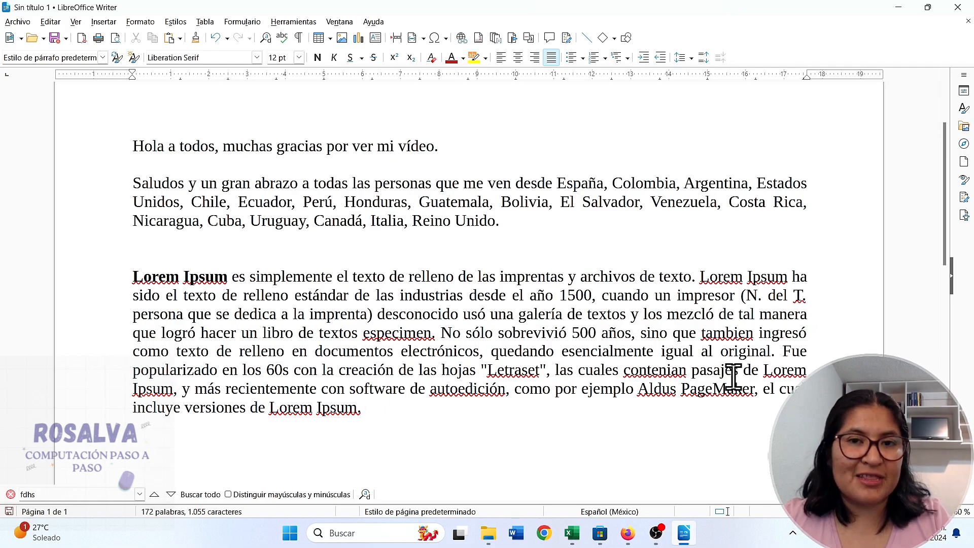
# Copy the whole paragraph under "¿Dónde puedo conseguirlo?" from es.lipsum.com in Firefox and paste it below the Lorem Ipsum paragraph in LibreOffice Writer.
pyautogui.scroll(-2, 413, 387)
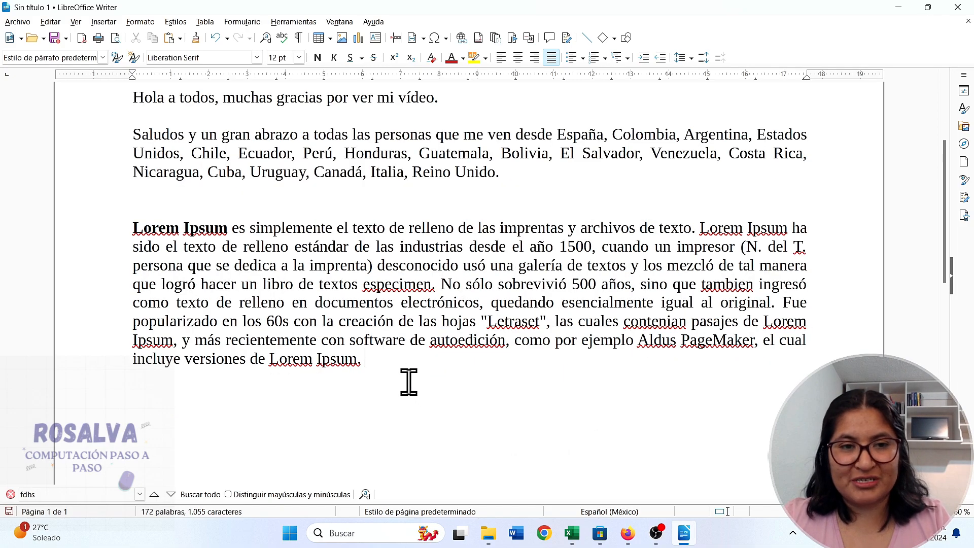
pyautogui.scroll(2, 407, 384)
pyautogui.scroll(-2, 401, 397)
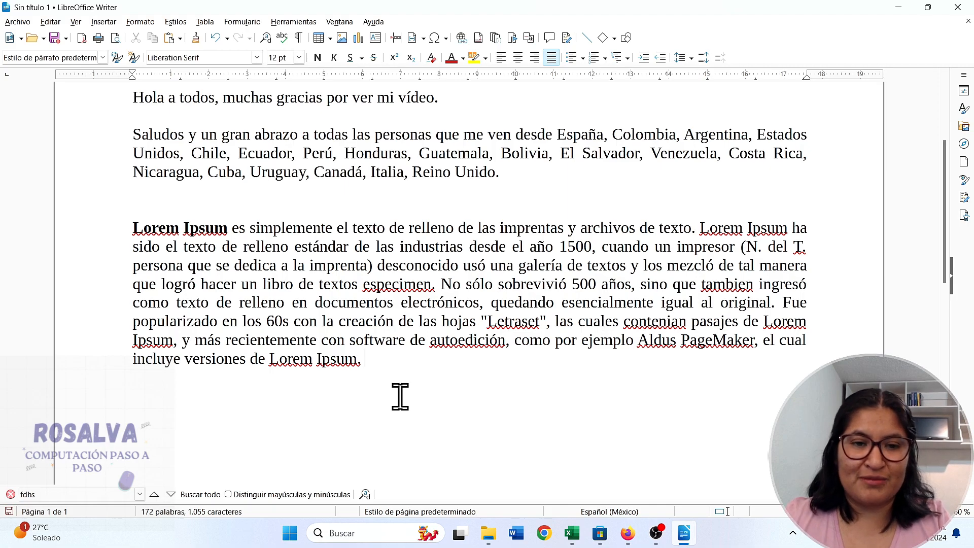
pyautogui.click(626, 533)
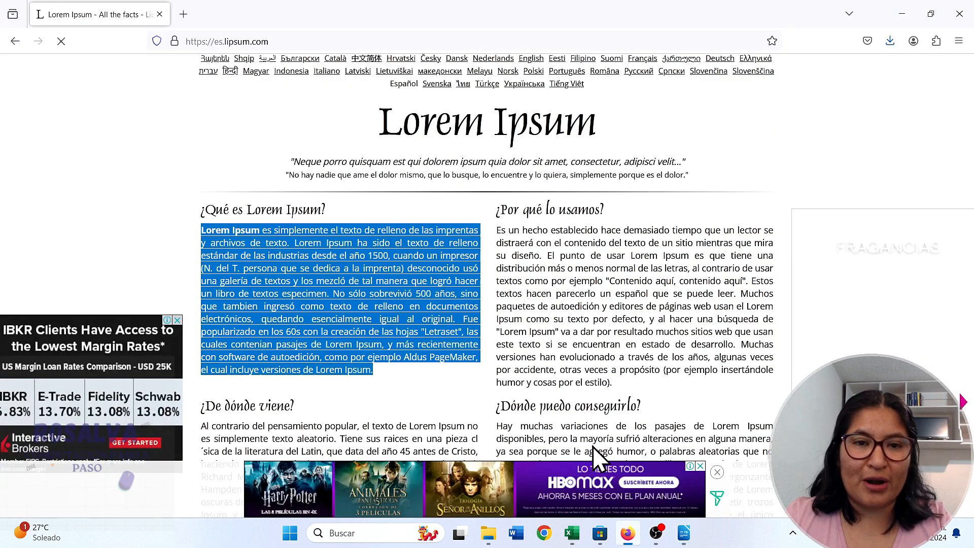
pyautogui.scroll(-5, 505, 279)
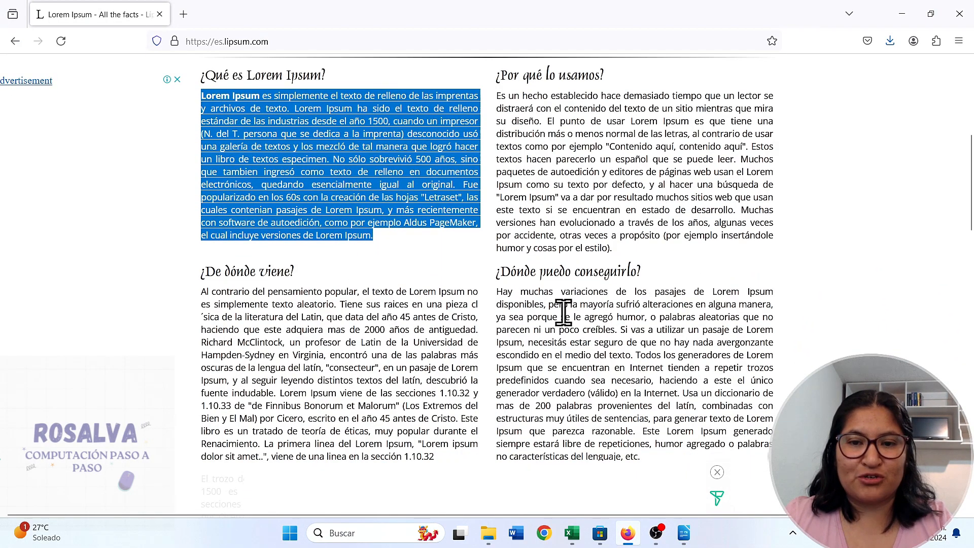
pyautogui.scroll(-5, 647, 234)
pyautogui.moveTo(503, 157)
pyautogui.mouseDown()
pyautogui.moveTo(545, 176)
pyautogui.moveTo(678, 293)
pyautogui.moveTo(677, 311)
pyautogui.moveTo(659, 322)
pyautogui.moveTo(613, 298)
pyautogui.moveTo(498, 159)
pyautogui.mouseUp()
pyautogui.hotkey('ctrl', 'c')
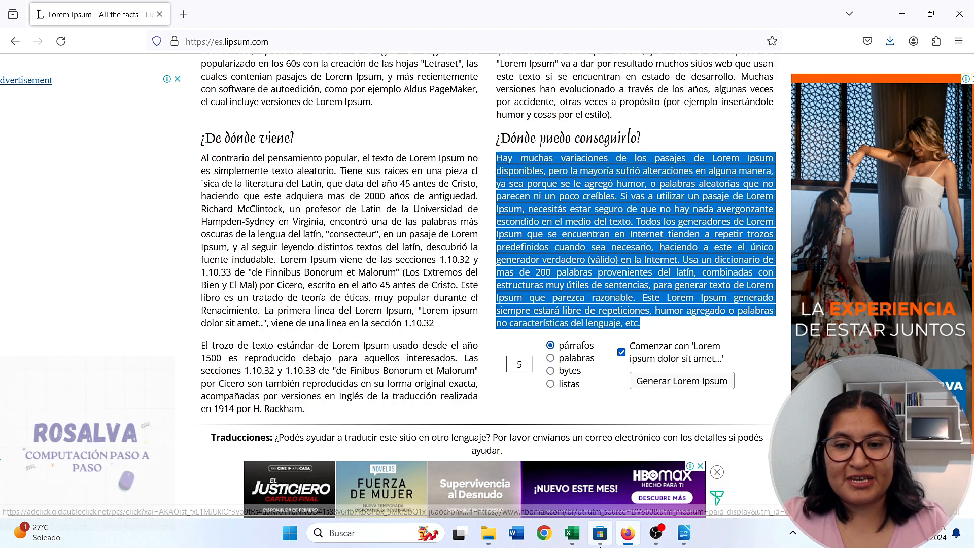
pyautogui.click(688, 533)
pyautogui.scroll(-3, 402, 385)
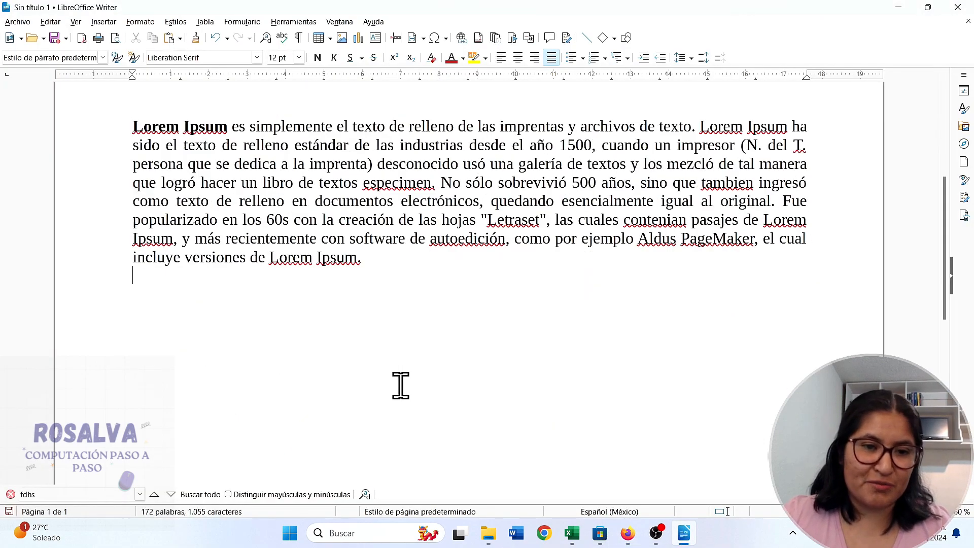
pyautogui.hotkey('ctrl', 'v')
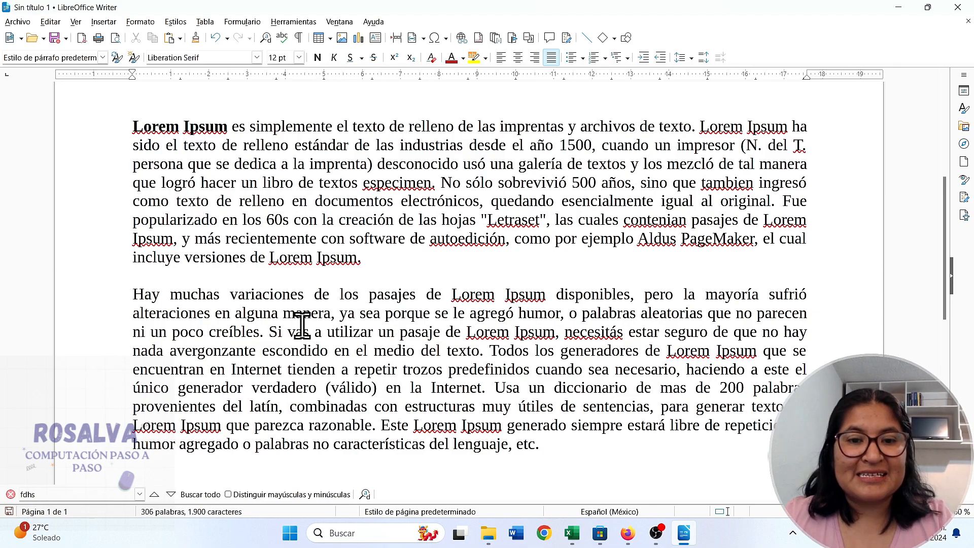
# Colour the text from "poco creíbles" to "necesitás" in the newly pasted paragraph purple.
pyautogui.moveTo(629, 330); pyautogui.dragTo(174, 333)
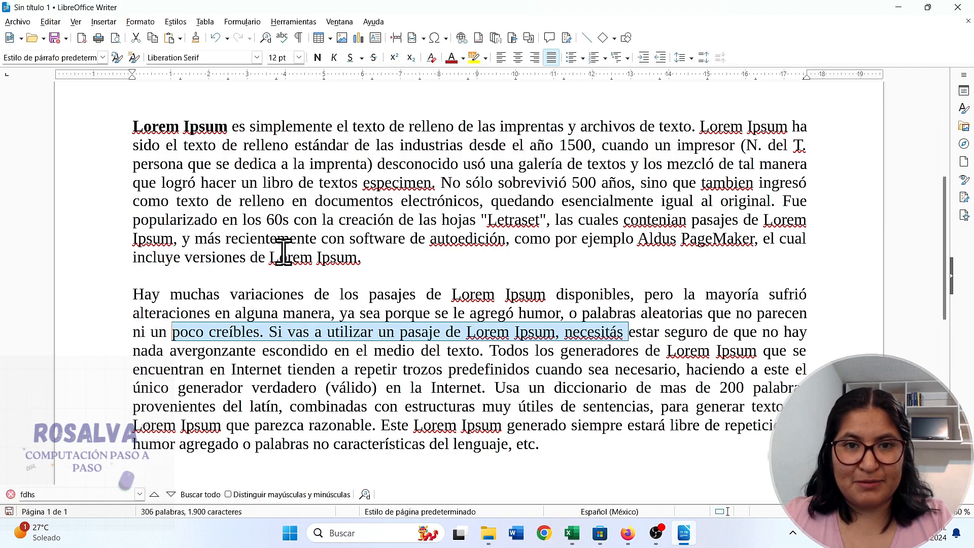
pyautogui.click(463, 58)
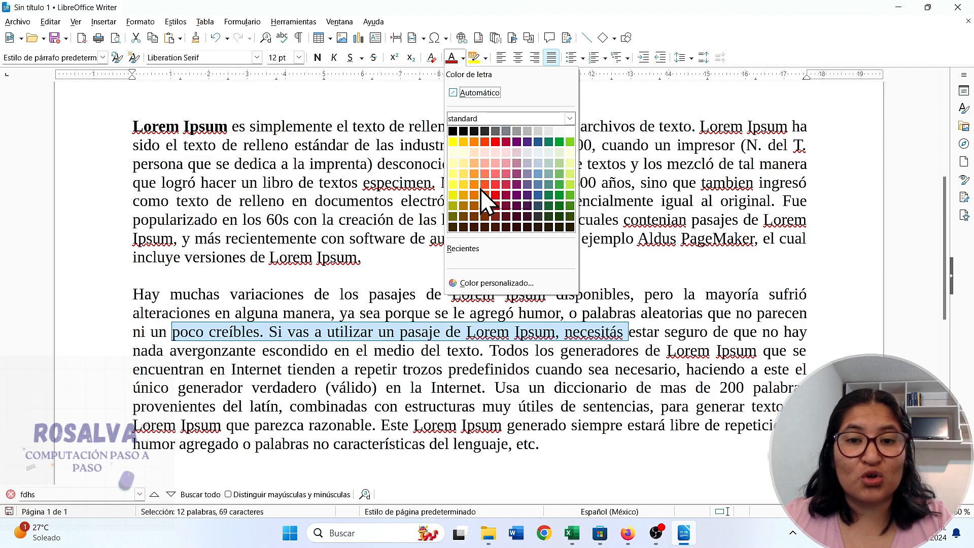
pyautogui.click(518, 192)
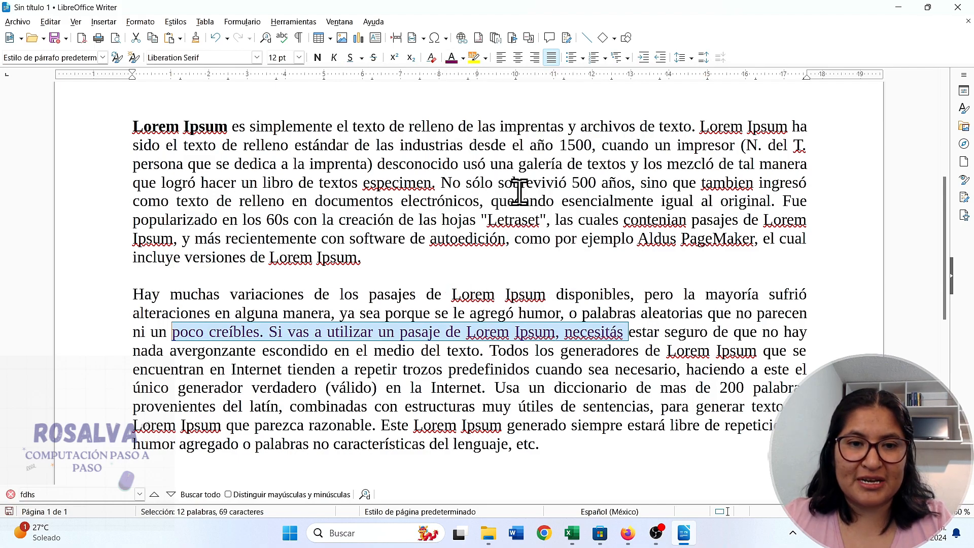
# Set the font colour of the text from "poco creíbles" to "necesitás" to red.
pyautogui.click(463, 341)
pyautogui.moveTo(624, 335); pyautogui.dragTo(173, 332)
pyautogui.click(463, 58)
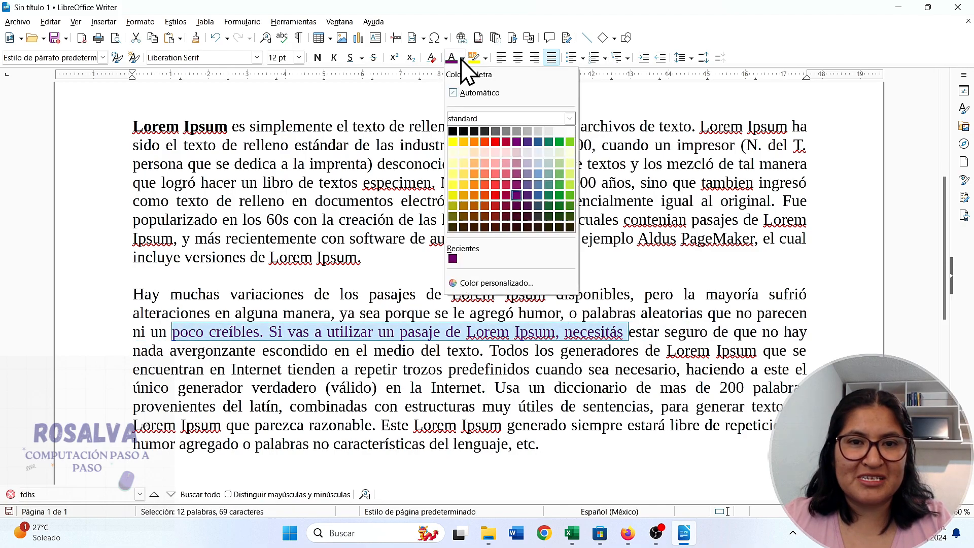
pyautogui.click(496, 196)
pyautogui.click(489, 330)
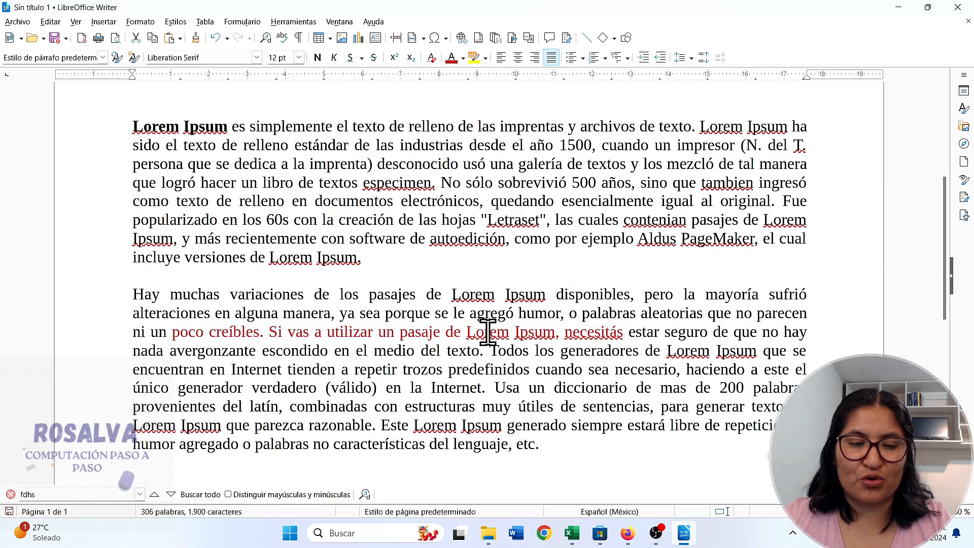
pyautogui.moveTo(628, 332); pyautogui.dragTo(170, 333)
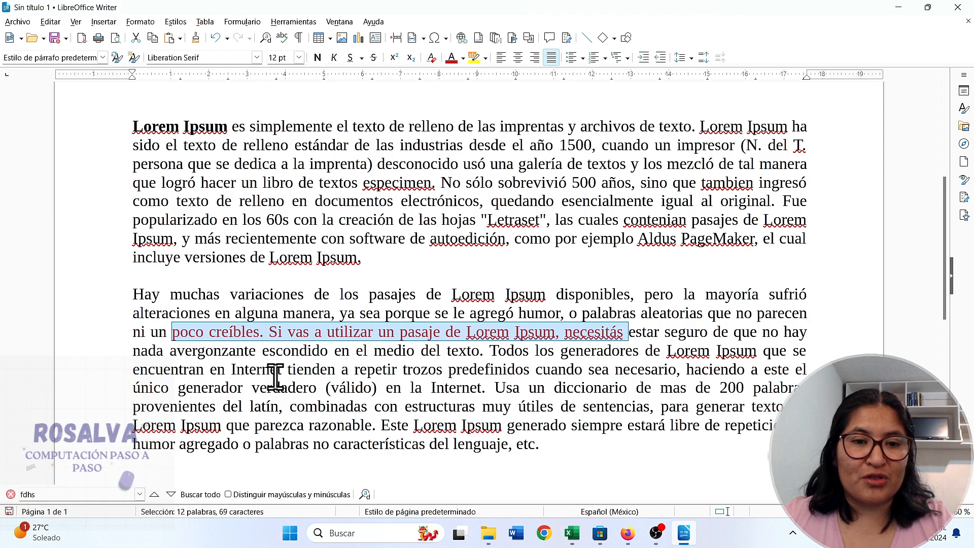
pyautogui.click(323, 389)
# Colour the passage from "único generador verdadero" to "útiles de sentencias," green in the same paragraph.
pyautogui.moveTo(633, 401); pyautogui.dragTo(140, 389)
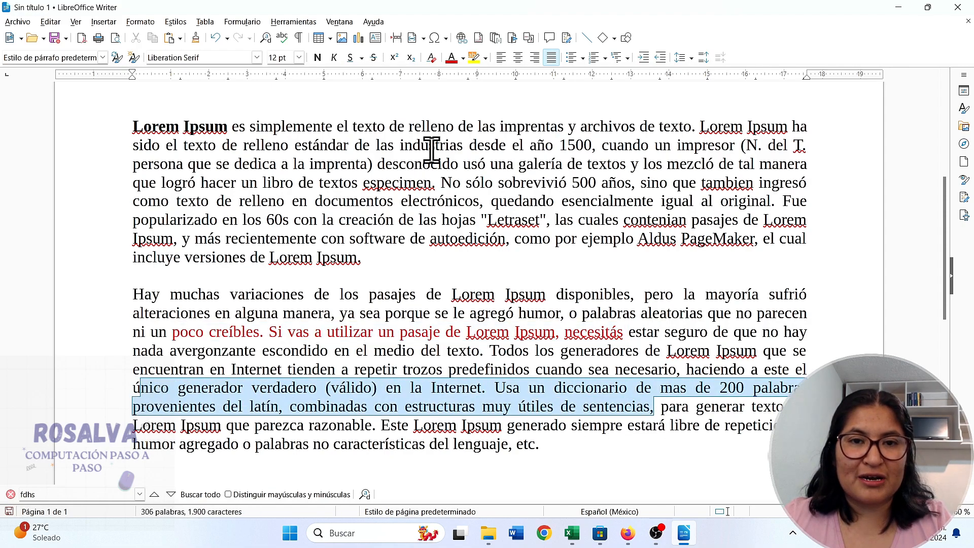
pyautogui.click(462, 59)
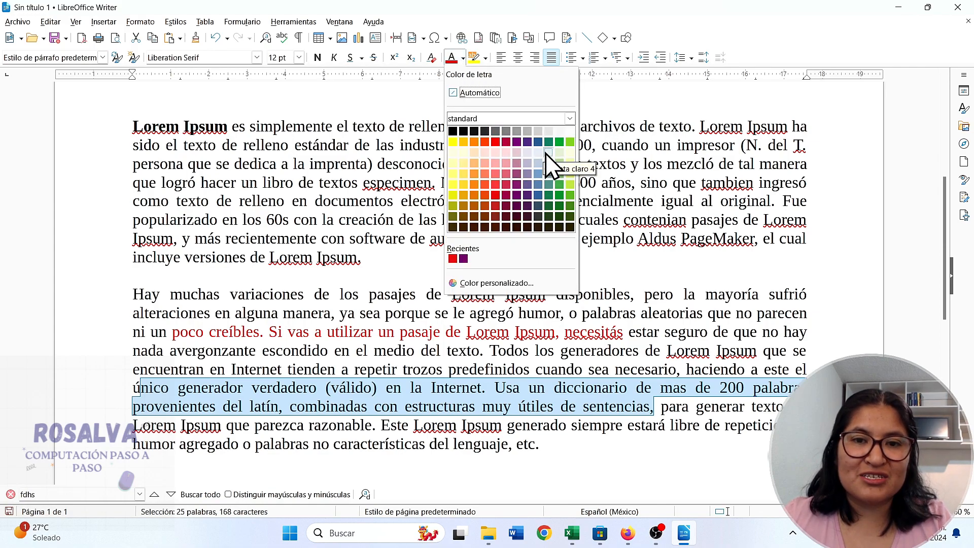
pyautogui.click(571, 195)
pyautogui.click(742, 292)
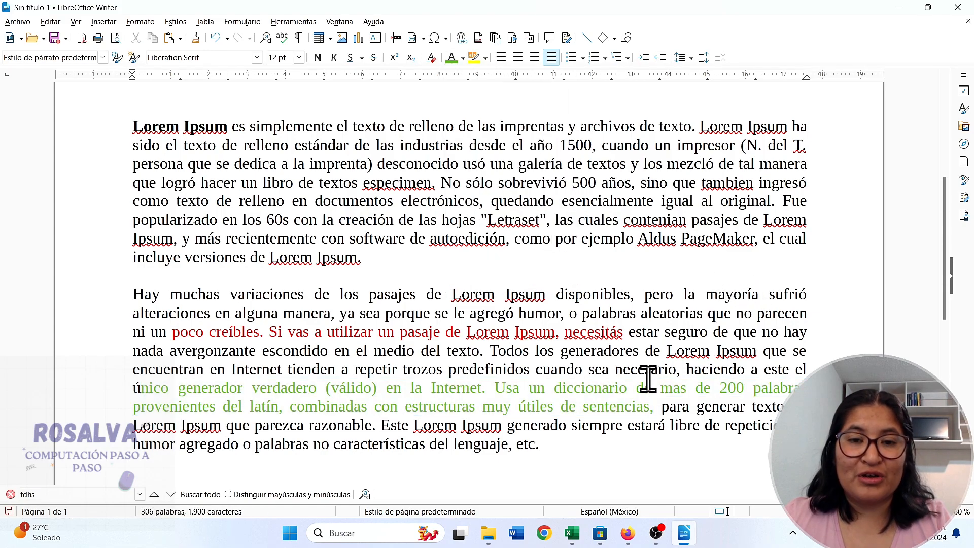
# Make the green passage from "único generador verdadero" to "útiles de sentencias," bold.
pyautogui.moveTo(654, 408); pyautogui.dragTo(135, 401)
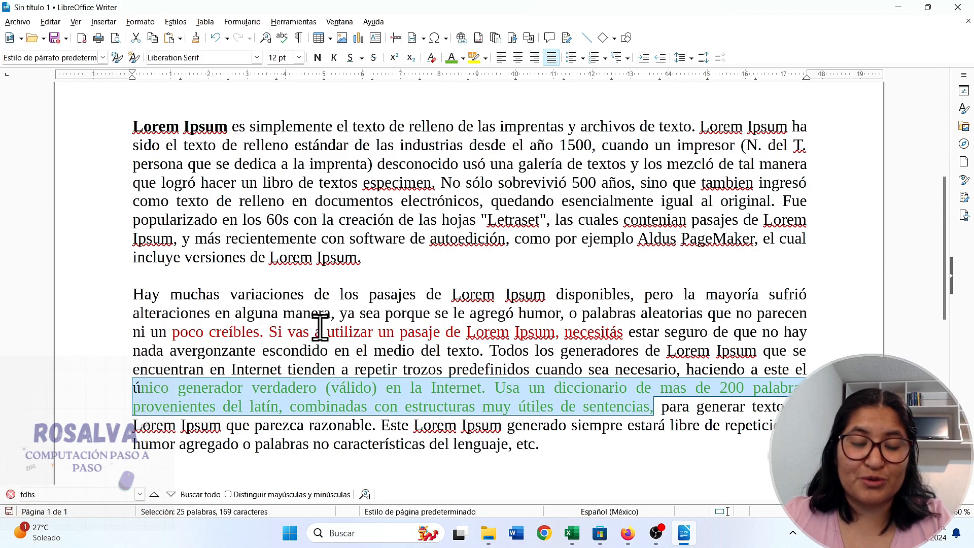
pyautogui.click(317, 58)
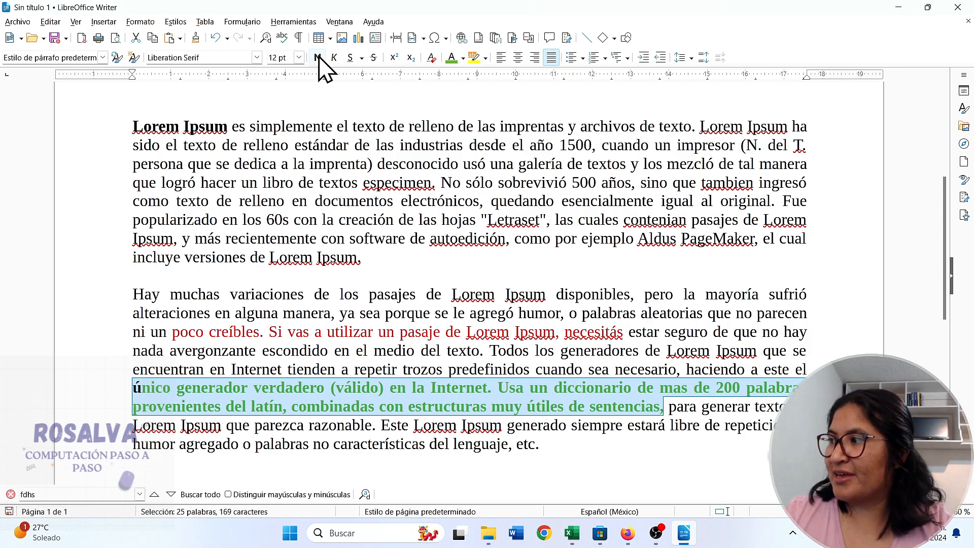
pyautogui.scroll(-1, 419, 269)
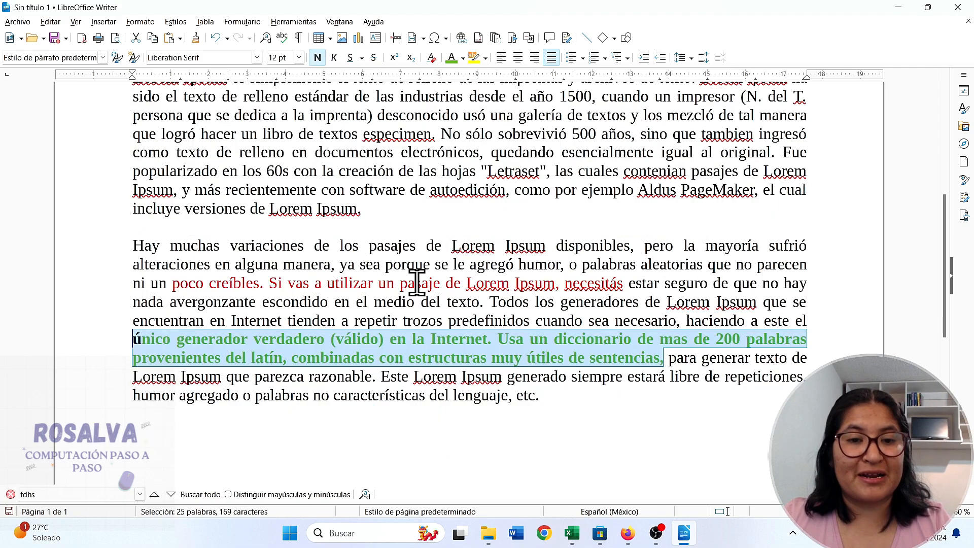
pyautogui.click(420, 319)
# Make the red passage from "poco creíbles" to "necesitás" bold.
pyautogui.scroll(1, 456, 342)
pyautogui.moveTo(636, 335); pyautogui.dragTo(170, 333)
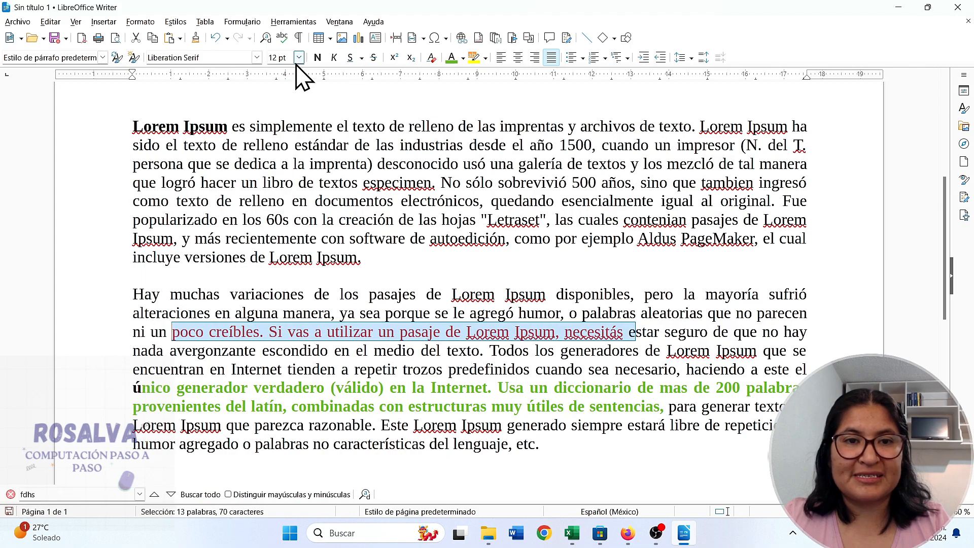
pyautogui.click(318, 57)
pyautogui.click(396, 286)
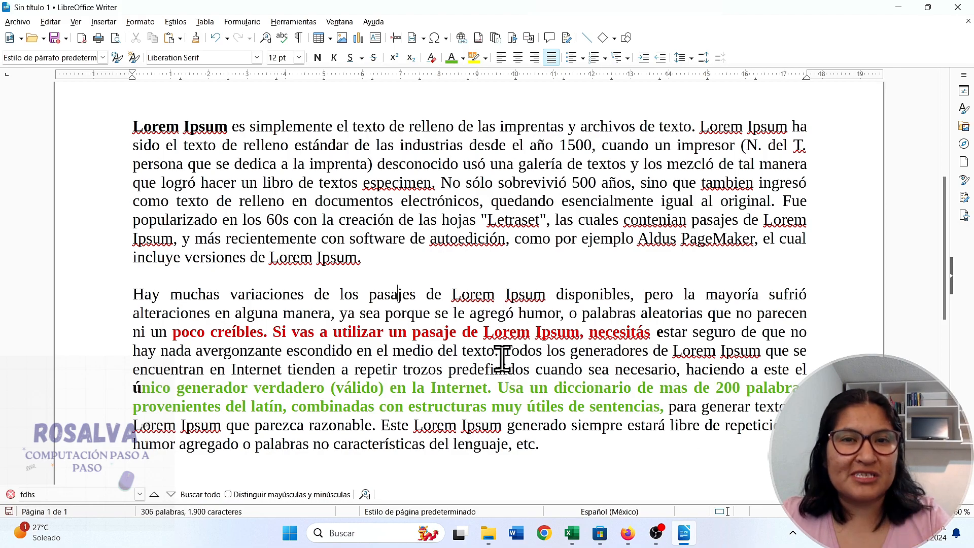
# Start an unordered list with large round bullets below the last paragraph.
pyautogui.scroll(1, 516, 319)
pyautogui.scroll(-2, 516, 319)
pyautogui.scroll(2, 516, 323)
pyautogui.scroll(2, 516, 323)
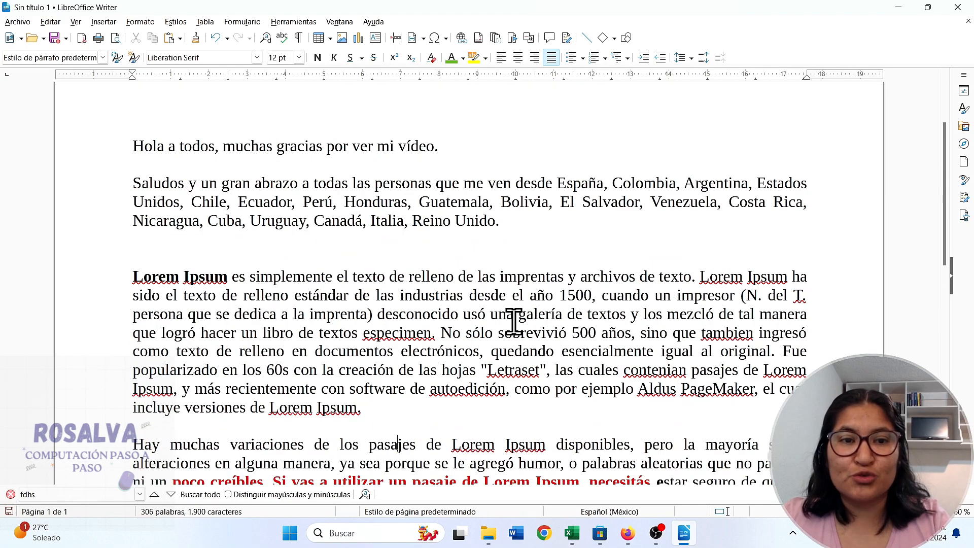
pyautogui.scroll(-5, 514, 321)
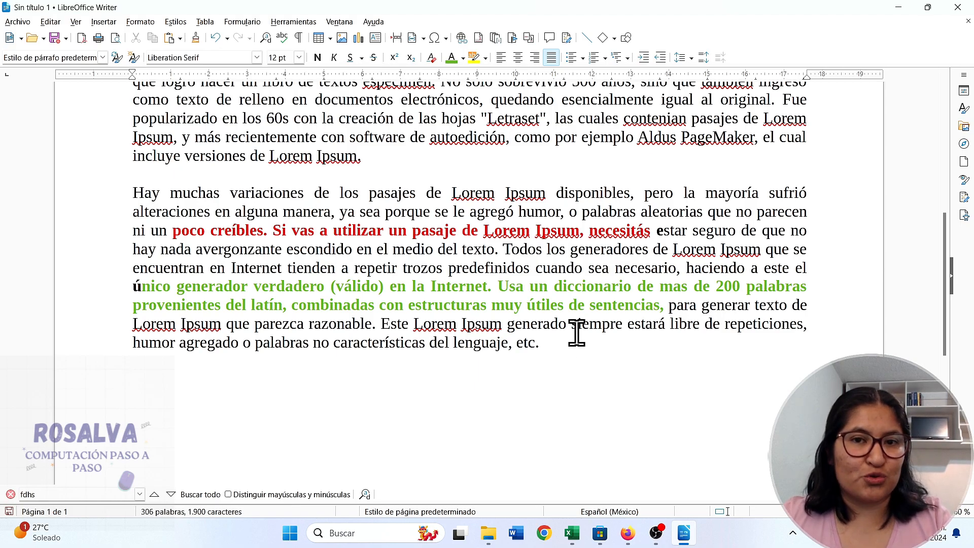
pyautogui.click(581, 60)
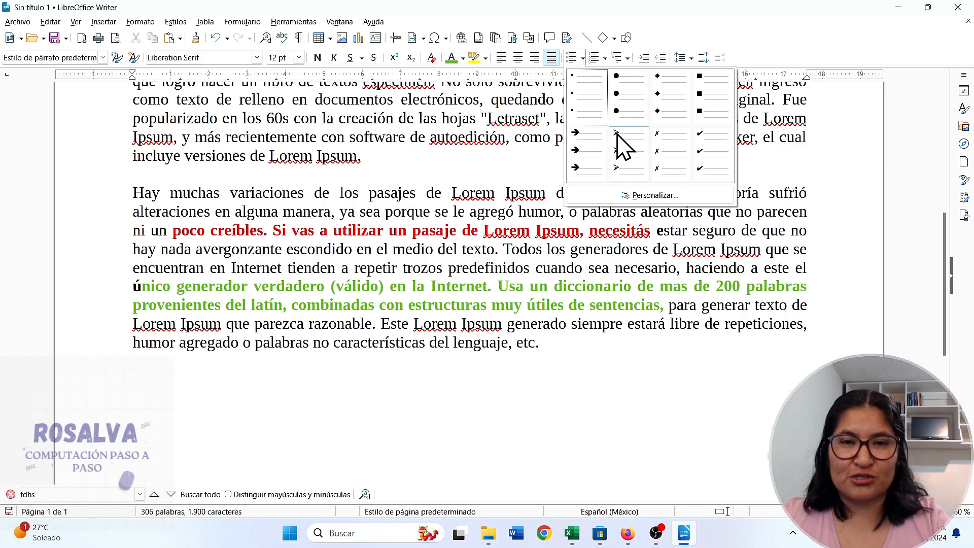
pyautogui.click(620, 102)
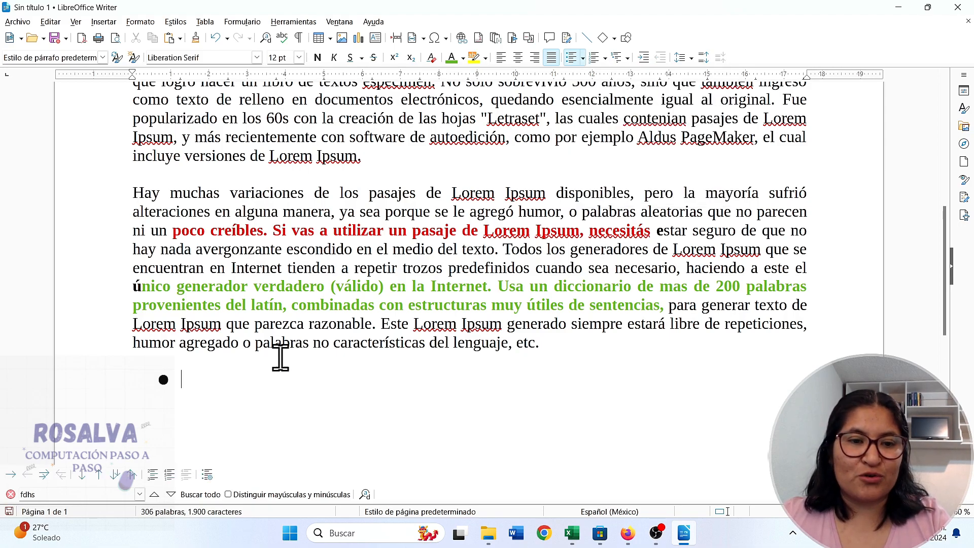
pyautogui.scroll(-3, 244, 378)
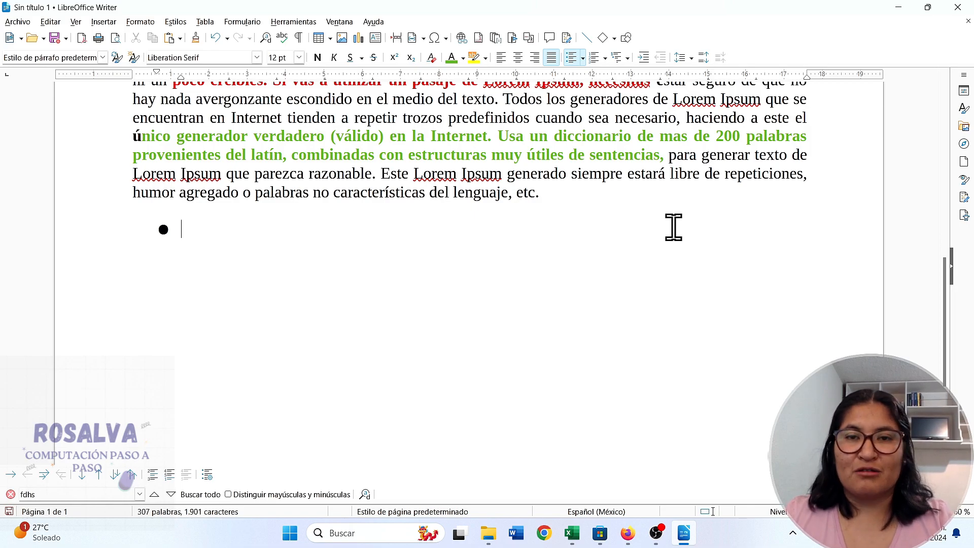
pyautogui.scroll(1, 523, 310)
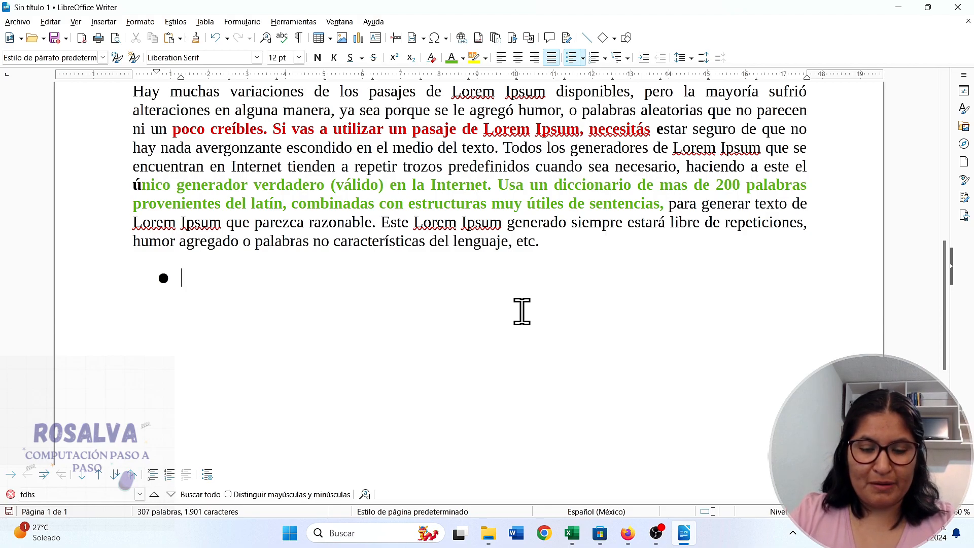
# Enter the bulleted items "Papel", "hojas", "libretas", "lapiceros" and "tintas." and add a new line below them.
pyautogui.write('pel')
pyautogui.press('Return')
pyautogui.write('hojas')
pyautogui.press('Return')
pyautogui.write('libretas')
pyautogui.press('Return')
pyautogui.write('lapiceros')
pyautogui.press('Return')
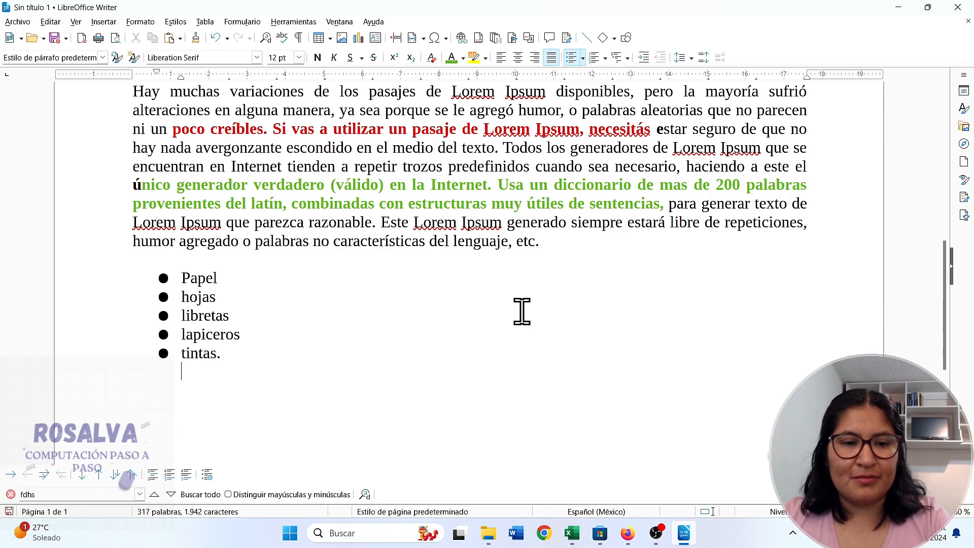
# End the bulleted list on the empty line below "tintas.".
pyautogui.moveTo(250, 362); pyautogui.dragTo(187, 276)
pyautogui.click(257, 358)
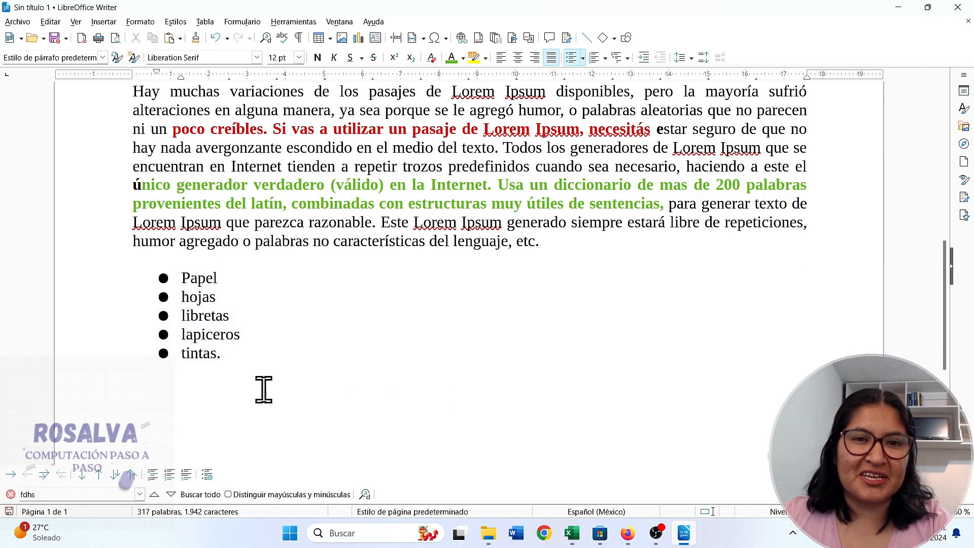
pyautogui.moveTo(261, 379); pyautogui.dragTo(202, 296)
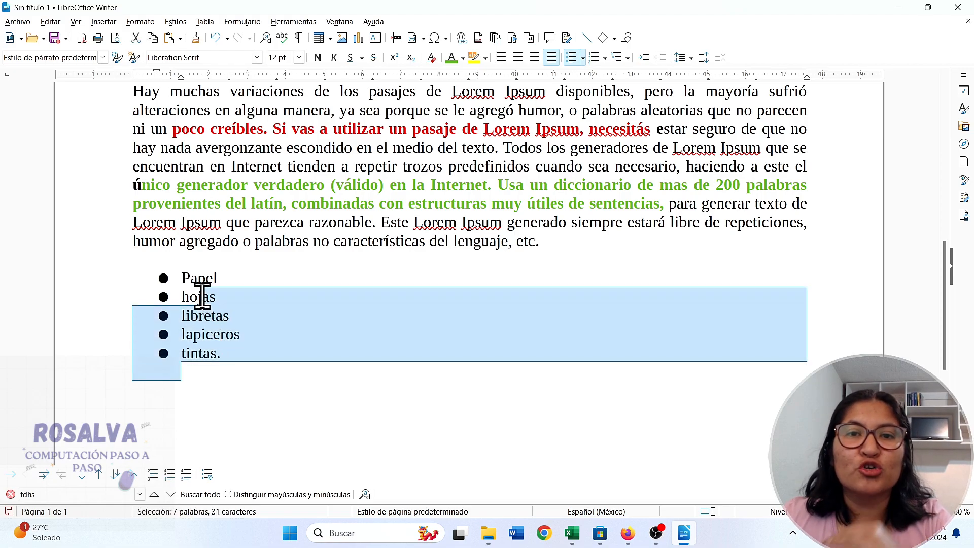
pyautogui.click(216, 385)
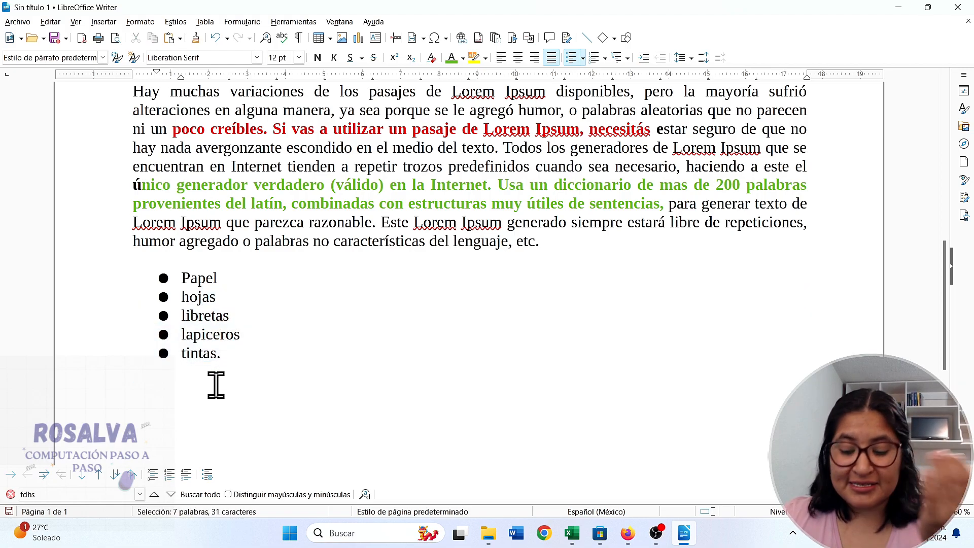
pyautogui.press('Return')
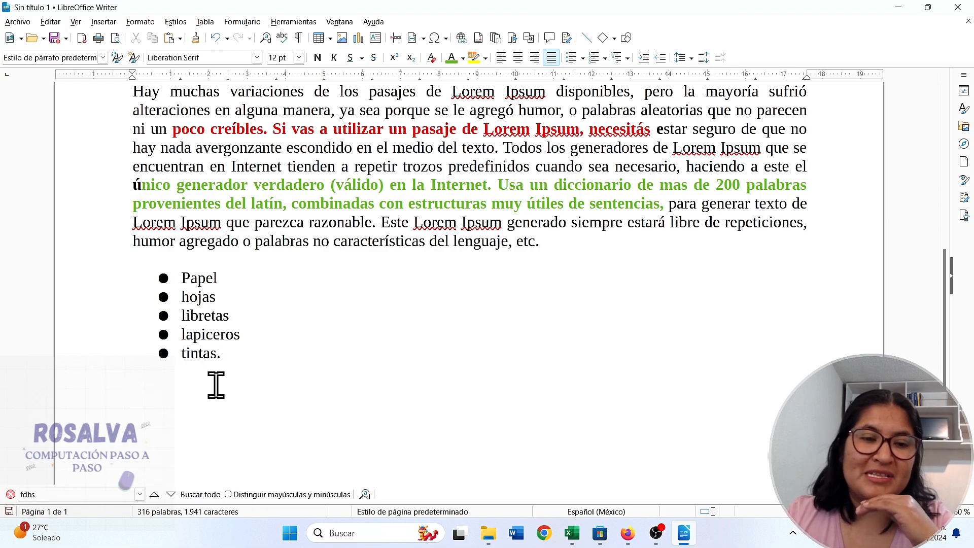
# Start a numbered list in the 1., 2., 3. format and enter the heading "Recetas de cocina" on the line above it.
pyautogui.click(605, 58)
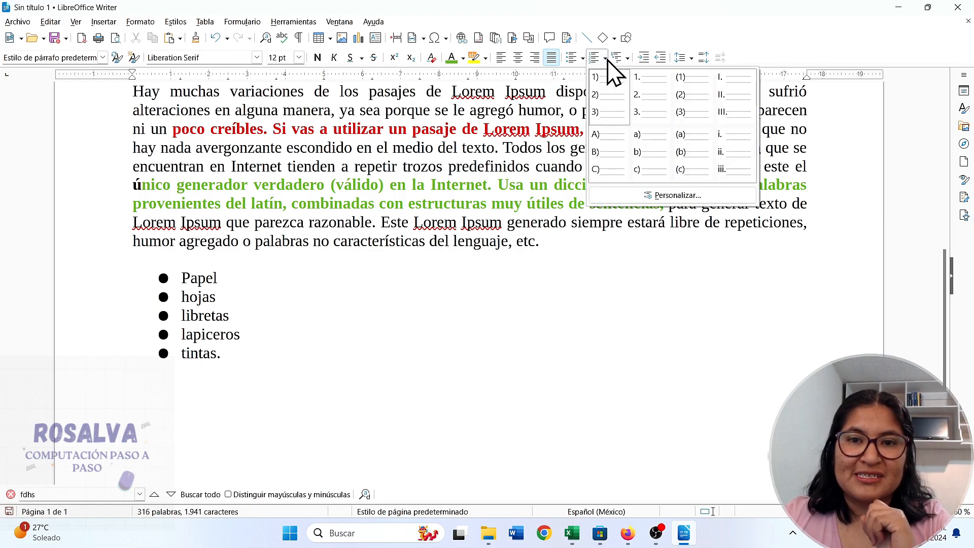
pyautogui.click(654, 102)
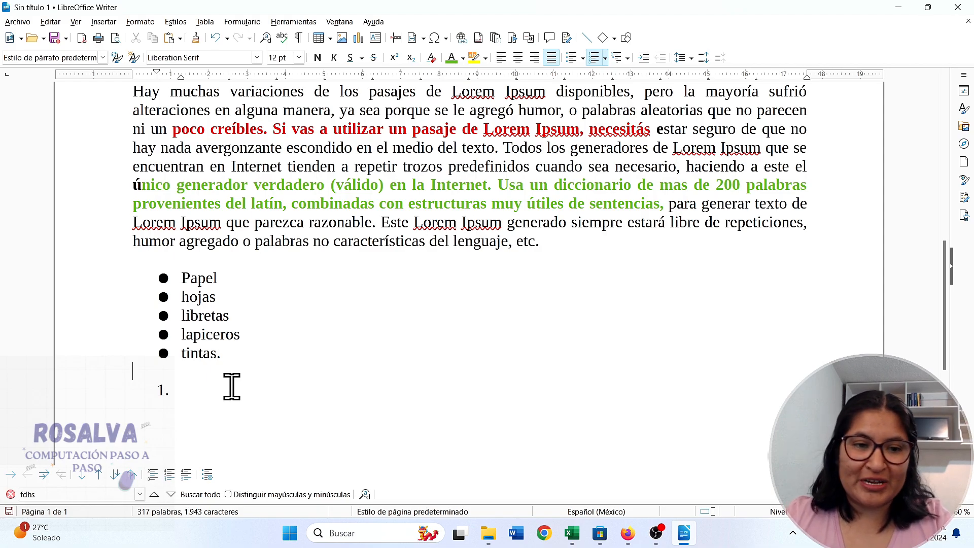
pyautogui.press('Return')
pyautogui.write('Rec')
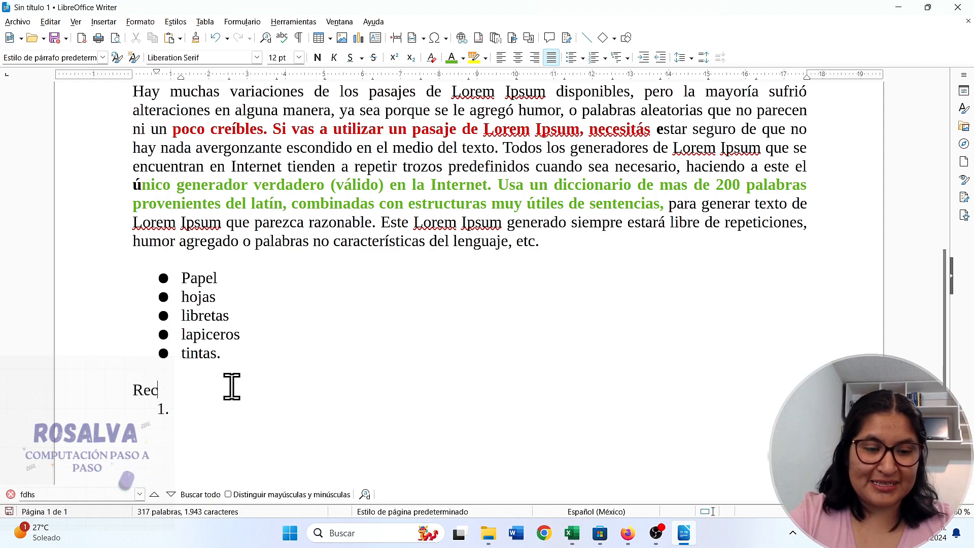
pyautogui.write('etas de cocina')
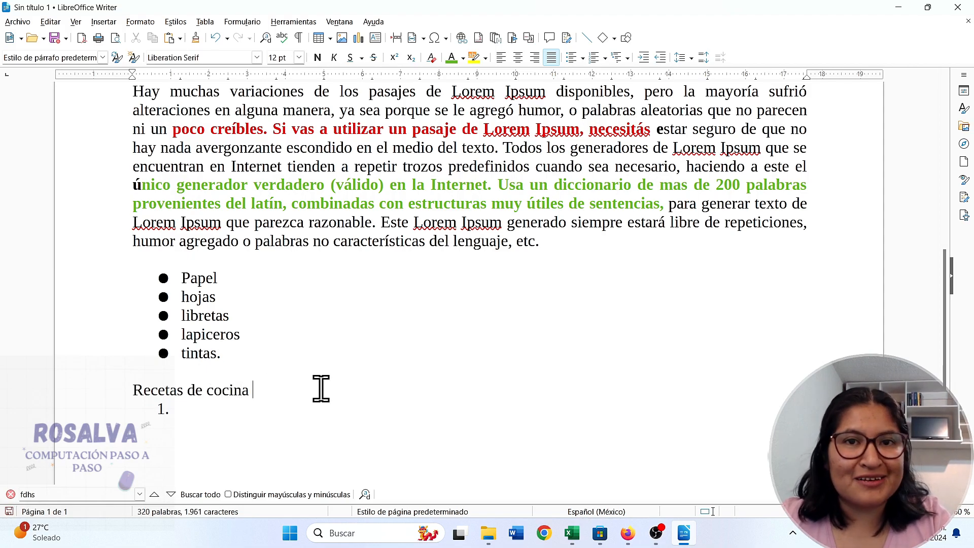
pyautogui.scroll(-2, 284, 394)
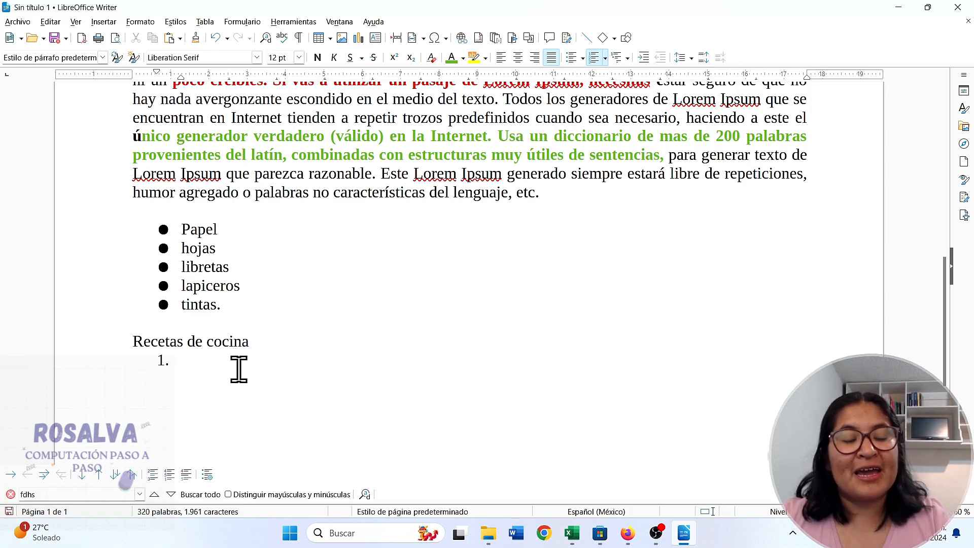
pyautogui.moveTo(254, 348); pyautogui.dragTo(102, 342)
pyautogui.click(248, 380)
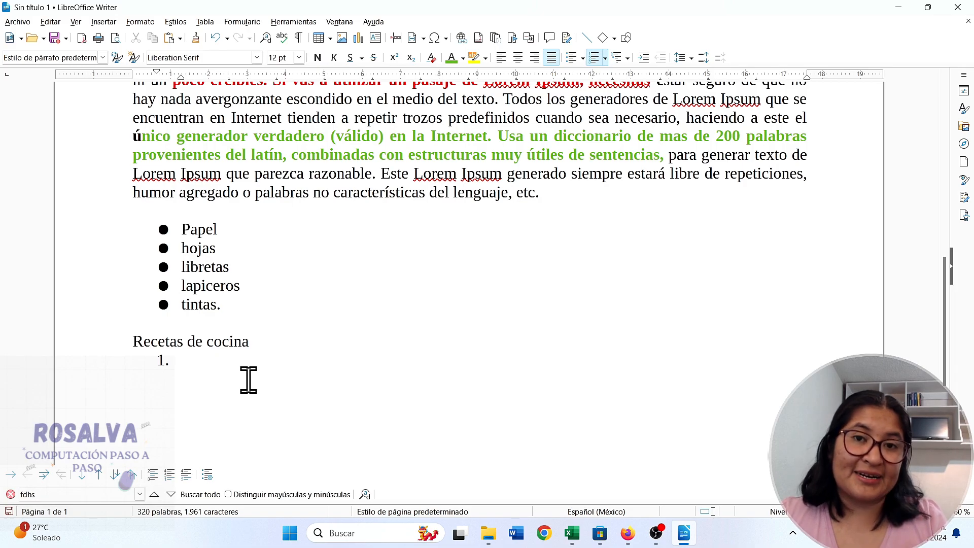
pyautogui.moveTo(252, 302); pyautogui.dragTo(172, 231)
pyautogui.click(226, 302)
pyautogui.moveTo(227, 302); pyautogui.dragTo(169, 234)
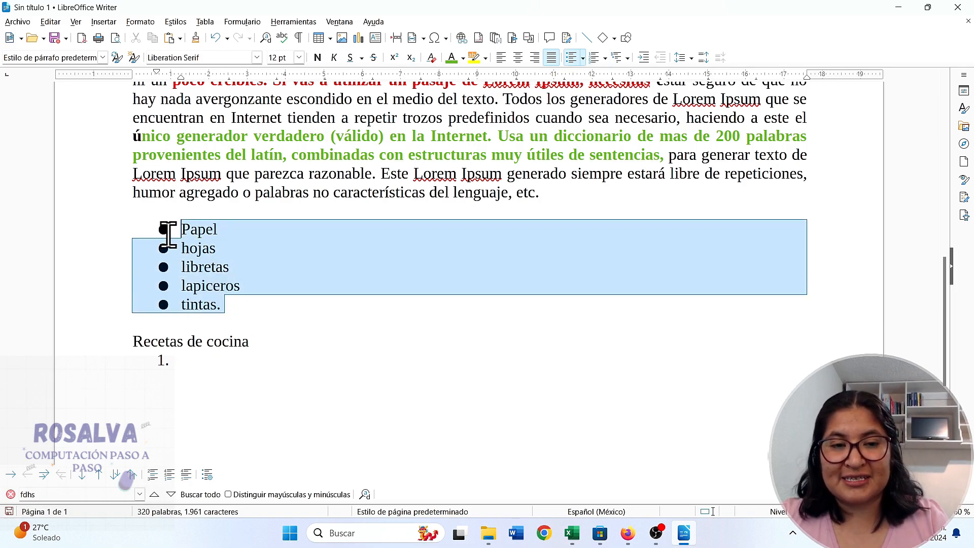
pyautogui.click(241, 303)
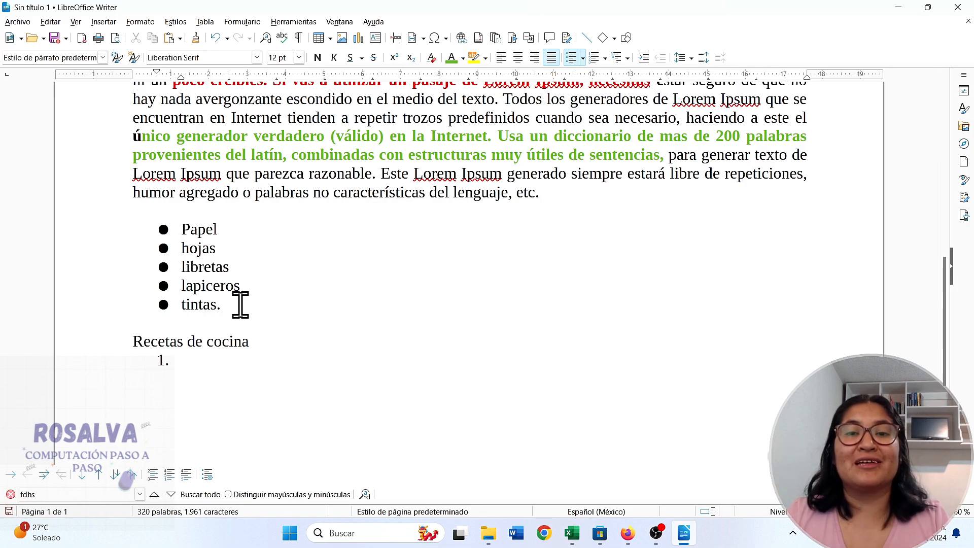
pyautogui.moveTo(206, 385); pyautogui.dragTo(139, 227)
# Enter the numbered items "Paso 1", "paso 2" and "paso 3" below "Recetas de cocina".
pyautogui.click(257, 393)
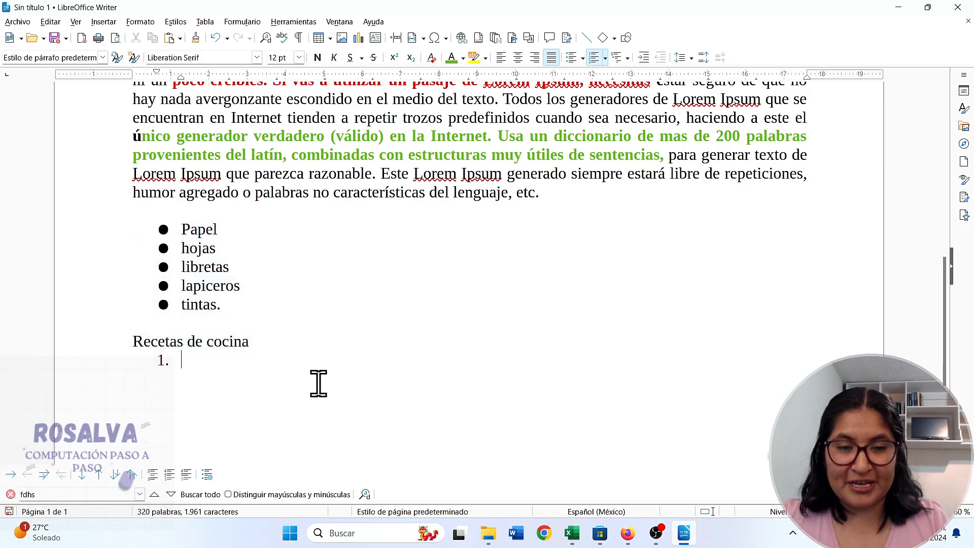
pyautogui.write('Paso 1')
pyautogui.press('Return')
pyautogui.write('paso 2')
pyautogui.press('Return')
pyautogui.write('paso ')
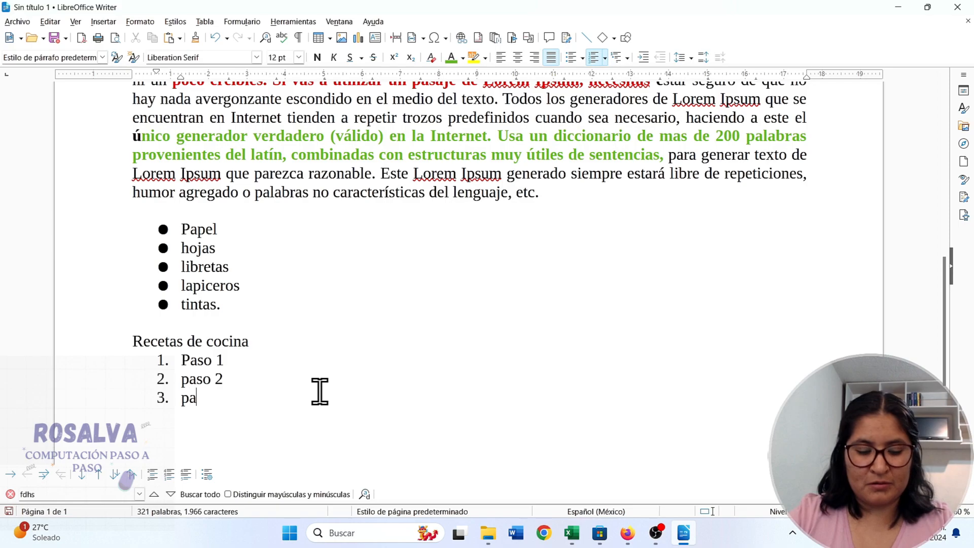
pyautogui.write('3')
pyautogui.press('Return')
pyautogui.press('Return')
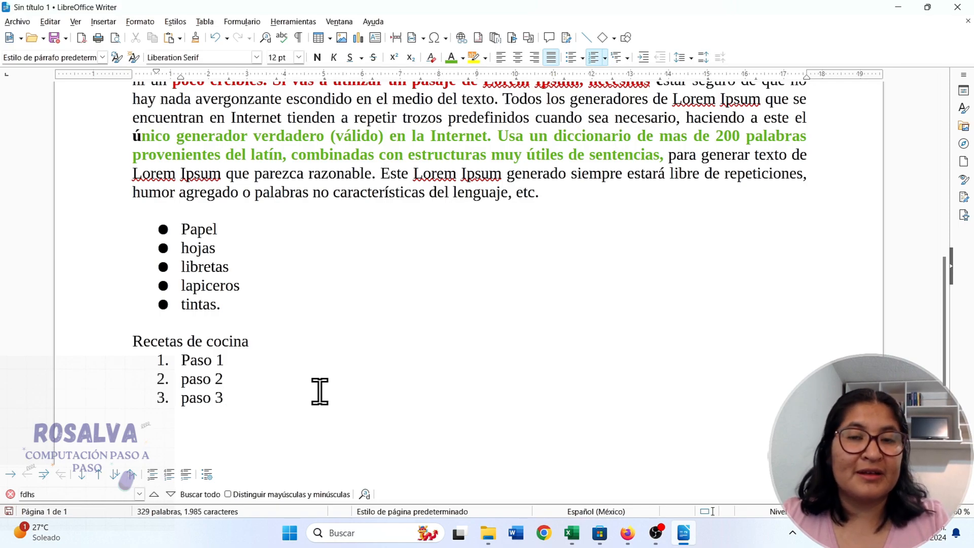
pyautogui.press('BackSpace')
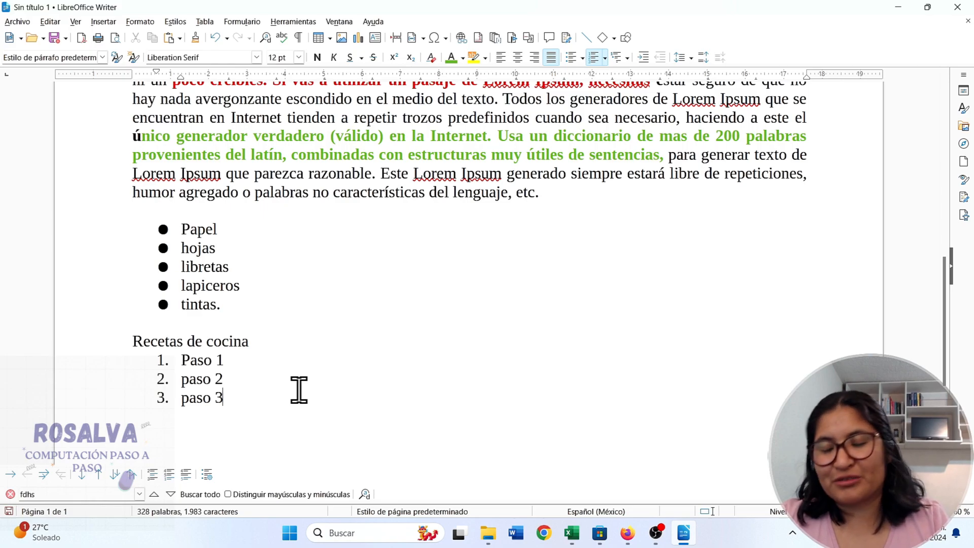
# End the numbered list after "paso 3" and place the cursor on an unnumbered line with a blank line above it.
pyautogui.scroll(-2, 298, 395)
pyautogui.press('Return')
pyautogui.press('BackSpace')
pyautogui.press('BackSpace')
pyautogui.press('BackSpace')
pyautogui.press('Return')
pyautogui.press('BackSpace')
pyautogui.press('BackSpace')
pyautogui.press('Return')
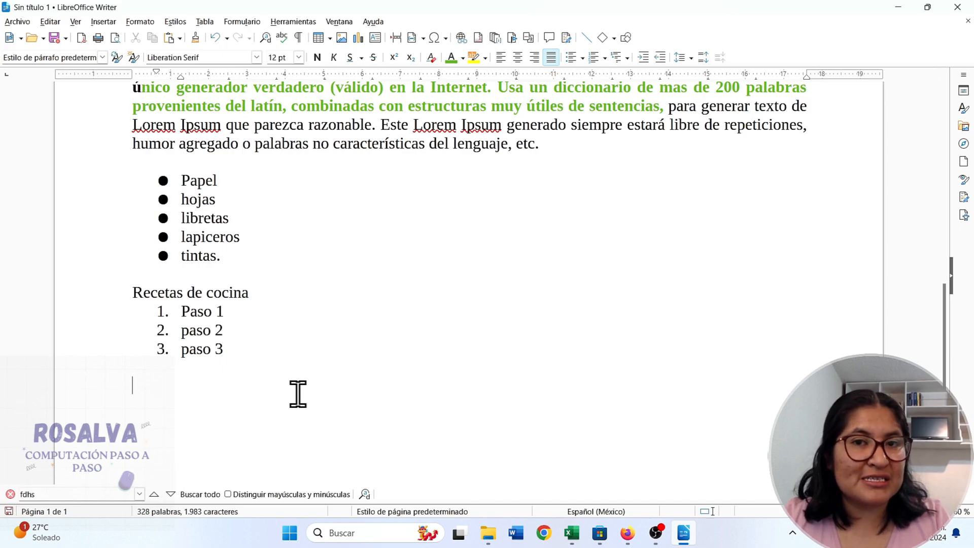
# Review the document's title, greeting paragraphs, and red and green passages.
pyautogui.scroll(12, 285, 389)
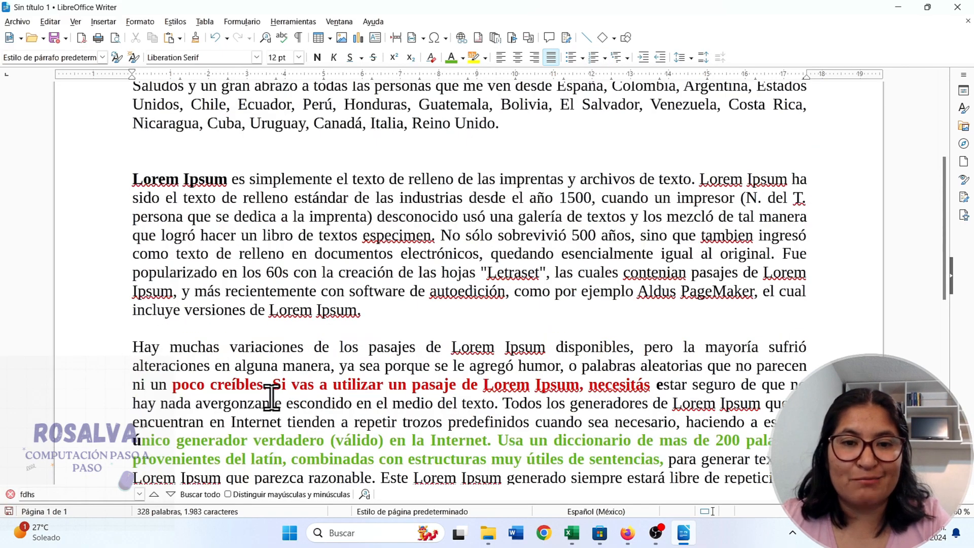
pyautogui.scroll(5, 271, 396)
pyautogui.moveTo(616, 130); pyautogui.dragTo(276, 123)
pyautogui.scroll(-2, 318, 231)
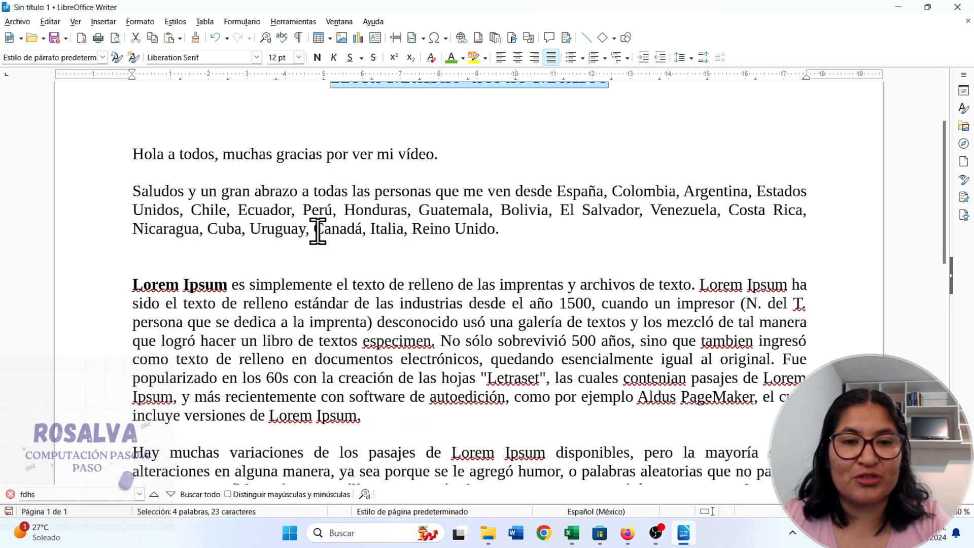
pyautogui.moveTo(501, 230); pyautogui.dragTo(130, 157)
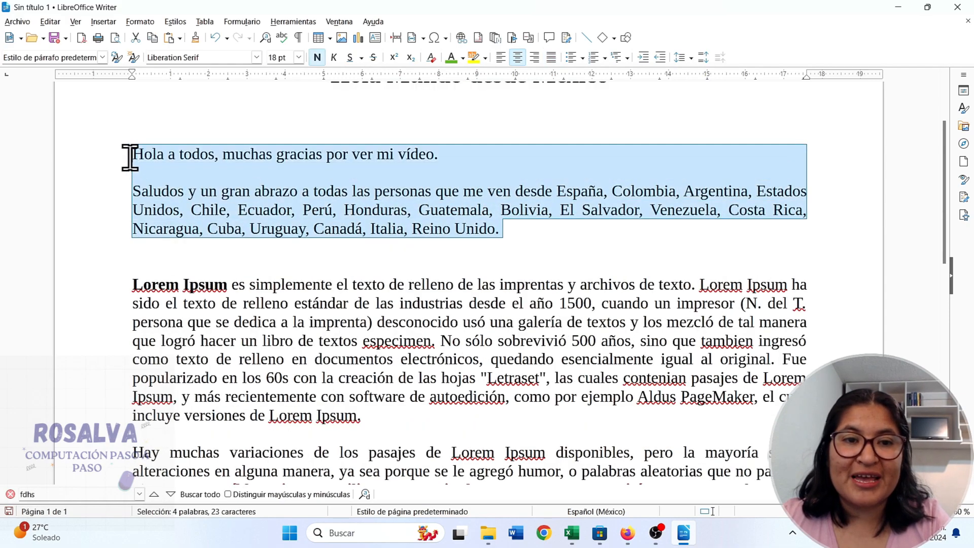
pyautogui.scroll(-5, 217, 211)
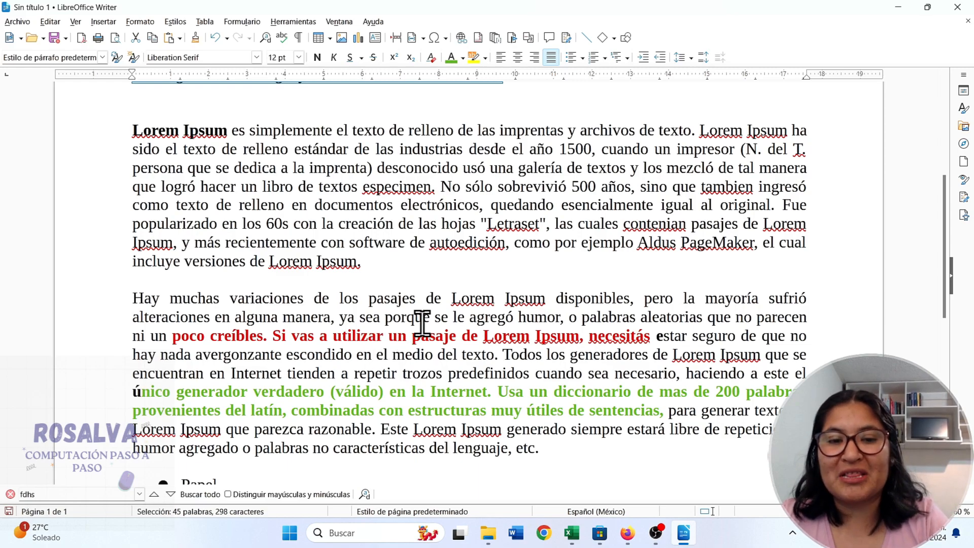
pyautogui.scroll(-2, 421, 319)
pyautogui.moveTo(649, 286); pyautogui.dragTo(349, 278)
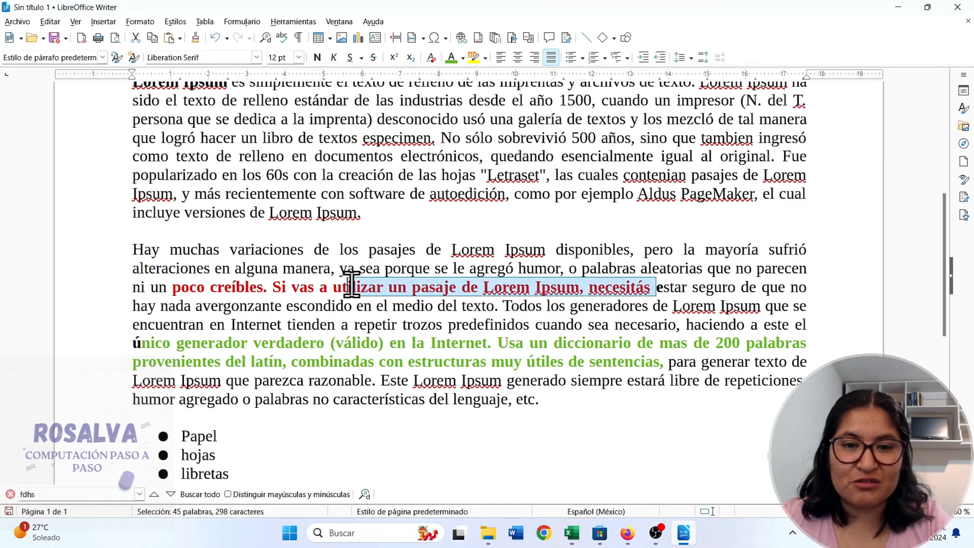
pyautogui.moveTo(641, 362); pyautogui.dragTo(264, 343)
pyautogui.scroll(2, 362, 368)
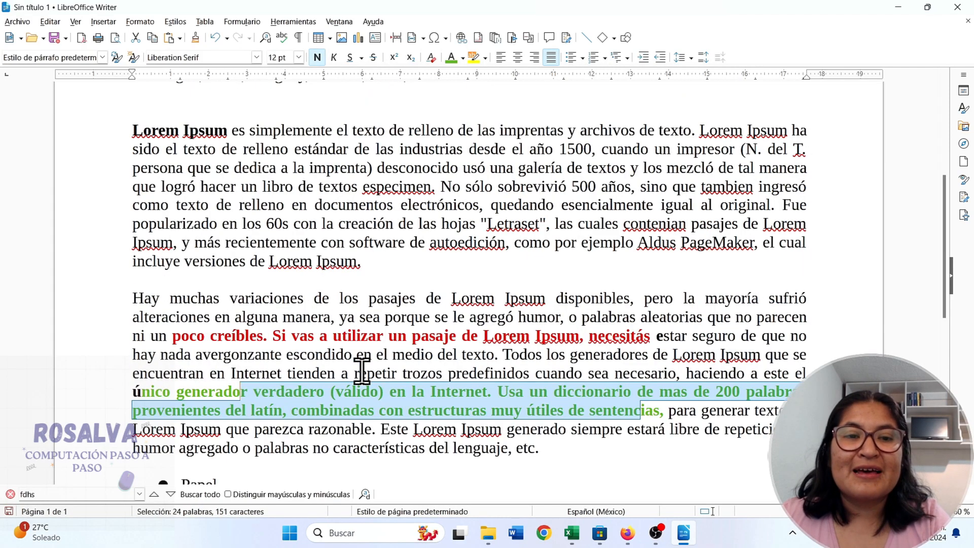
pyautogui.scroll(-4, 358, 335)
pyautogui.scroll(2, 355, 333)
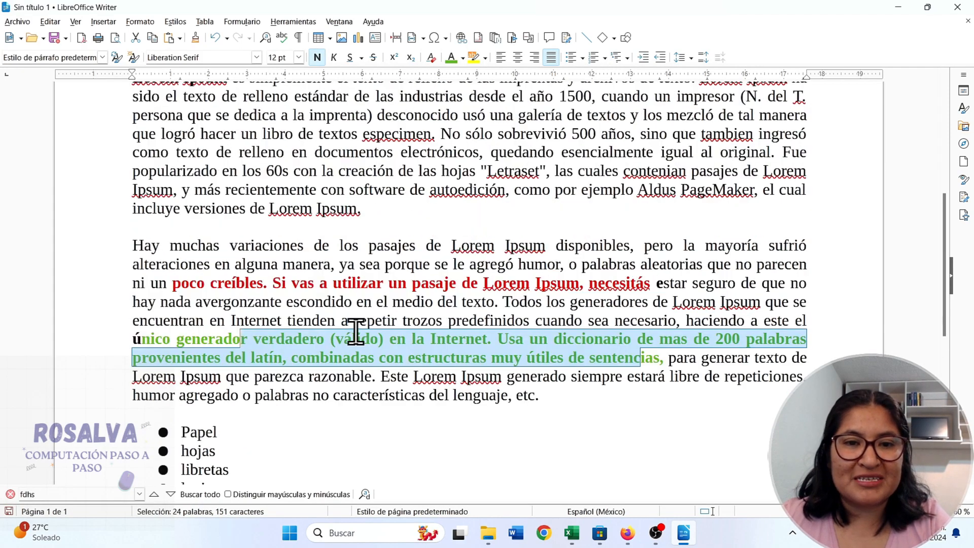
pyautogui.scroll(2, 536, 235)
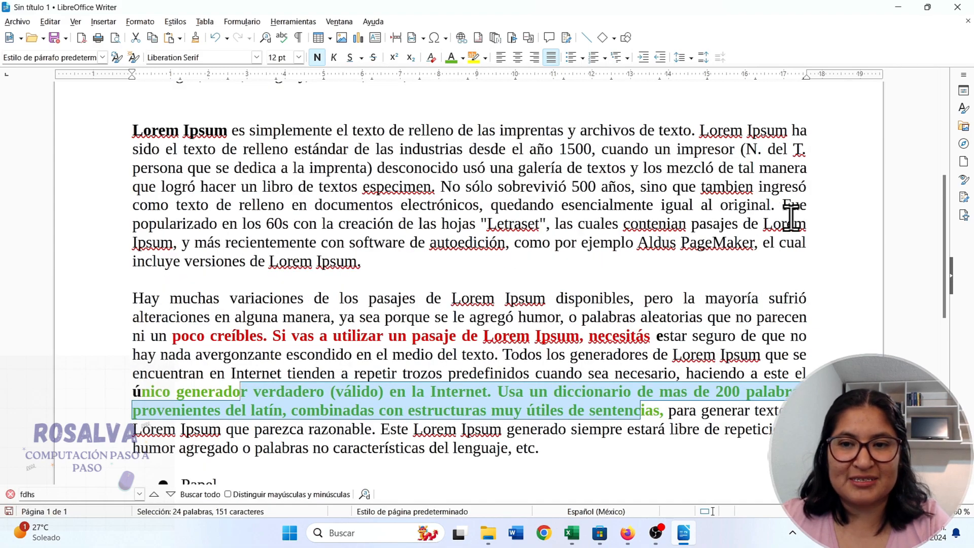
# Make the phrase "No sólo sobrevivió 500 años," in the first Lorem Ipsum paragraph bold and underlined.
pyautogui.moveTo(646, 187); pyautogui.dragTo(443, 188)
pyautogui.click(318, 56)
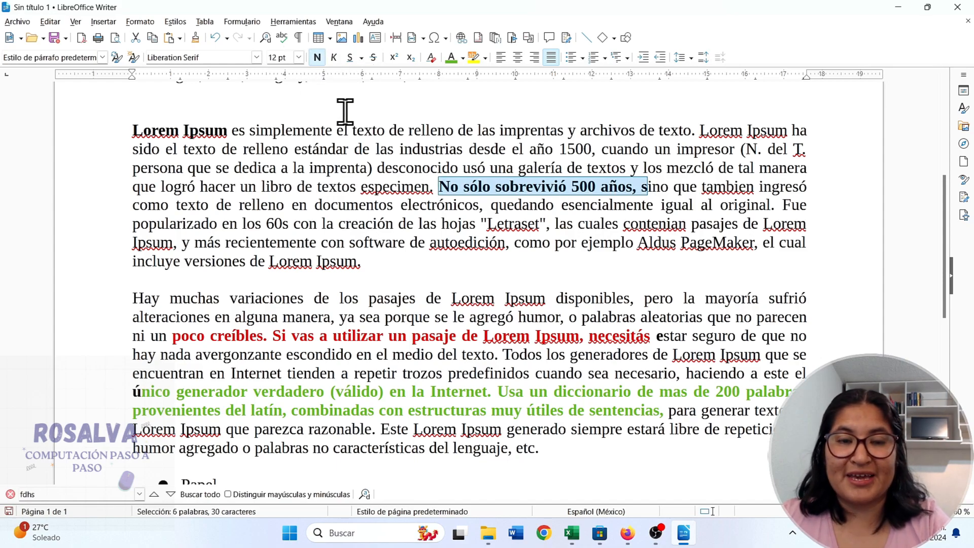
pyautogui.click(350, 59)
pyautogui.click(505, 223)
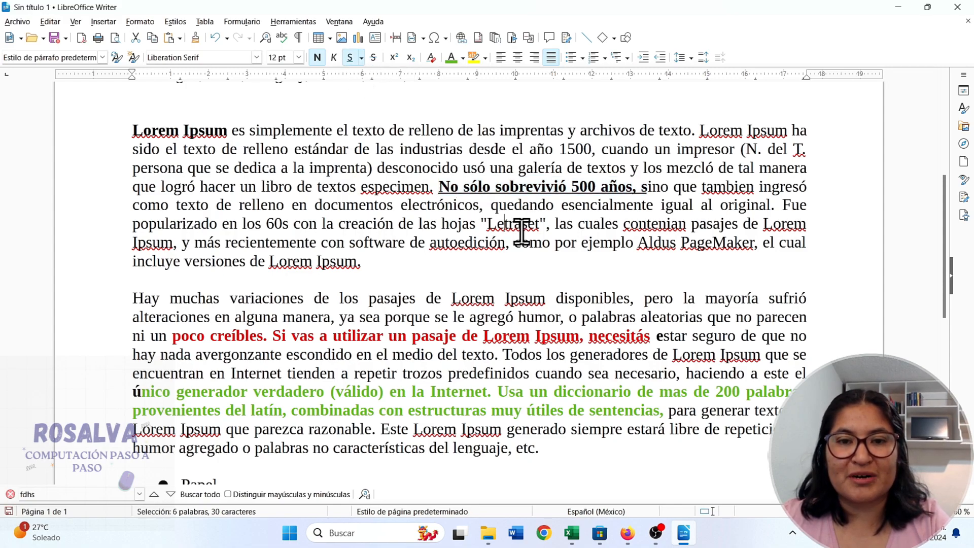
pyautogui.moveTo(641, 187); pyautogui.dragTo(438, 187)
# Apply bold and strikethrough to "en los 60s con la creación de la" in the first Lorem Ipsum paragraph.
pyautogui.moveTo(429, 223); pyautogui.dragTo(217, 224)
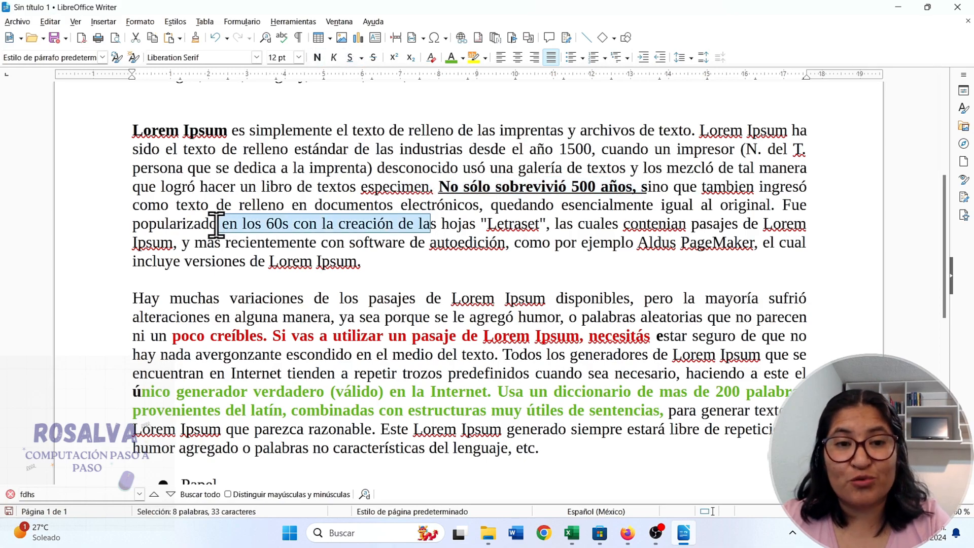
pyautogui.click(317, 59)
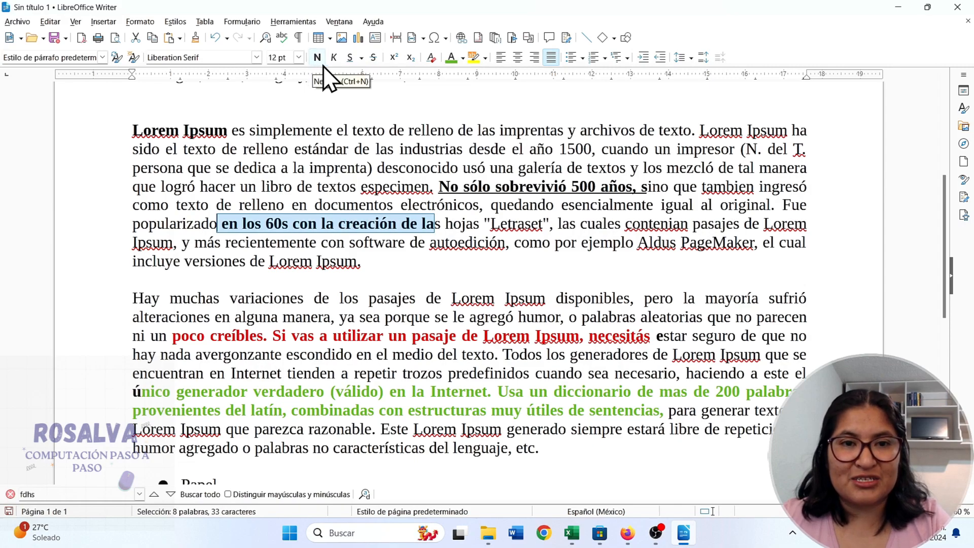
pyautogui.click(374, 60)
pyautogui.click(376, 58)
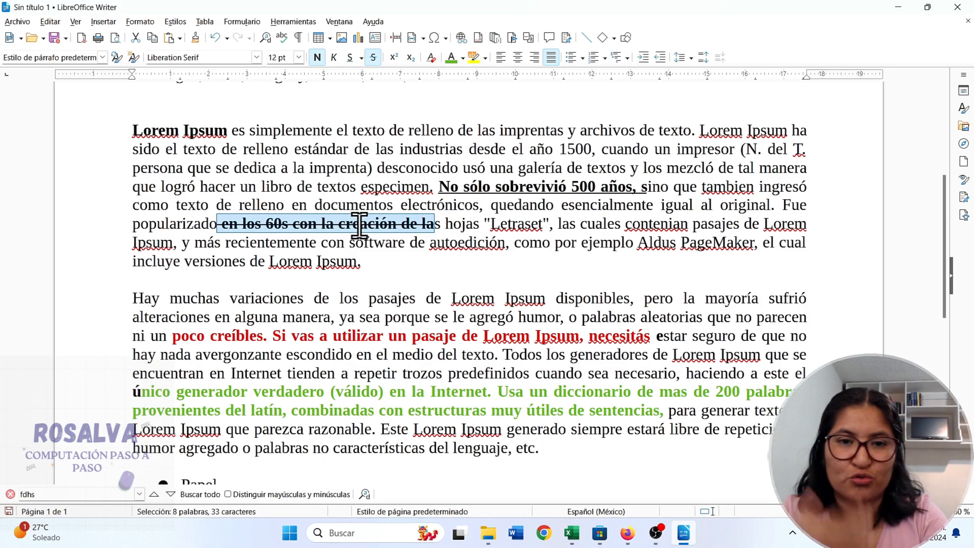
pyautogui.click(627, 216)
# Format the passage from "de relleno estándar" to "cuando un im" in the first Lorem Ipsum paragraph as bold, red, italic text.
pyautogui.moveTo(752, 223); pyautogui.dragTo(502, 243)
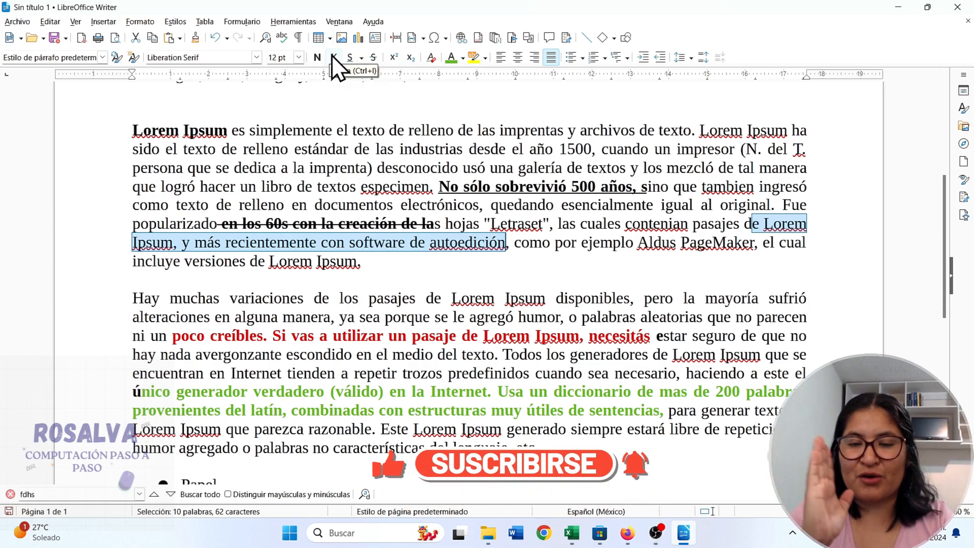
pyautogui.moveTo(695, 149); pyautogui.dragTo(216, 152)
pyautogui.click(319, 59)
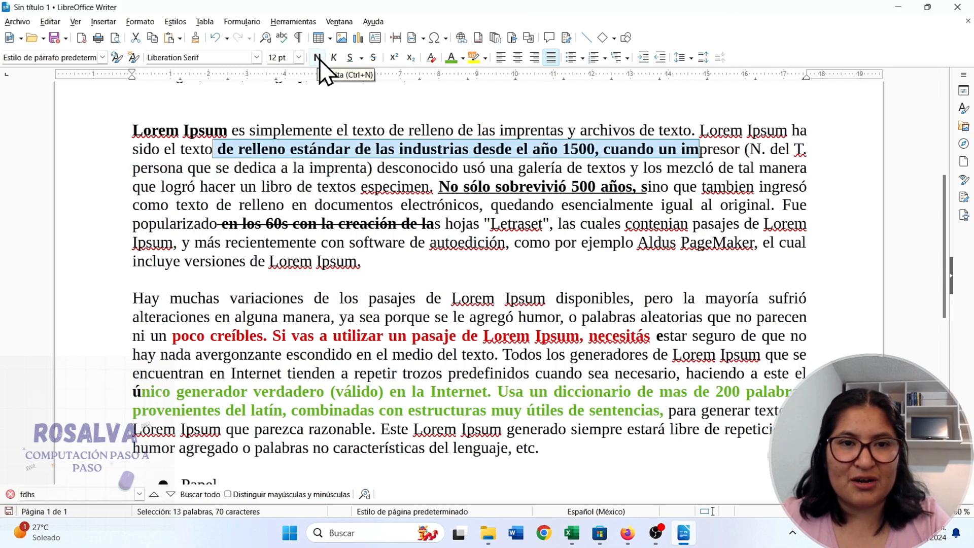
pyautogui.click(463, 58)
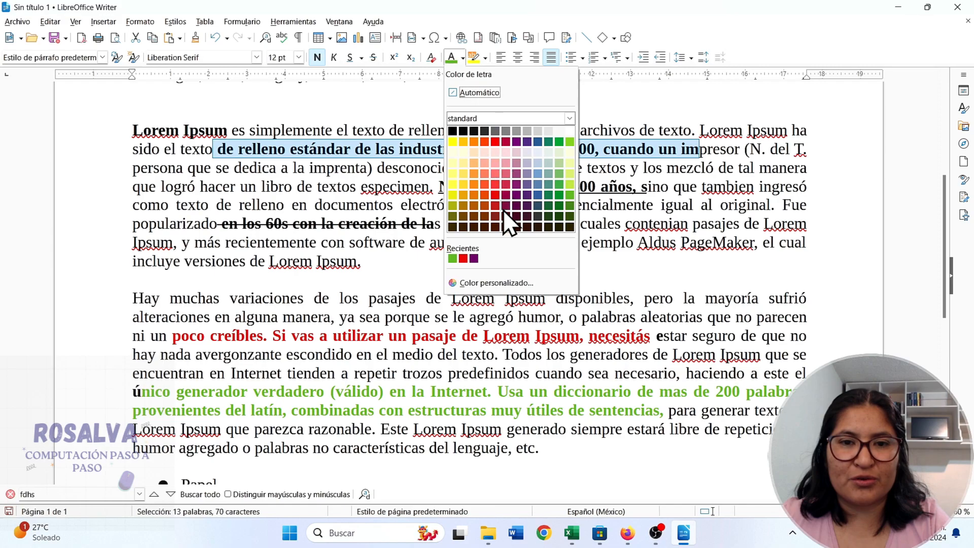
pyautogui.click(495, 142)
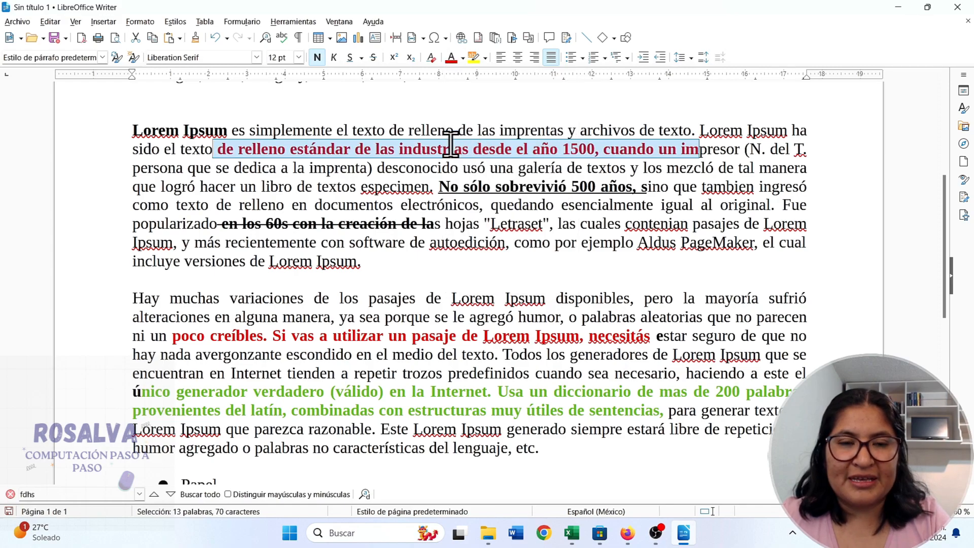
pyautogui.click(334, 57)
pyautogui.click(468, 171)
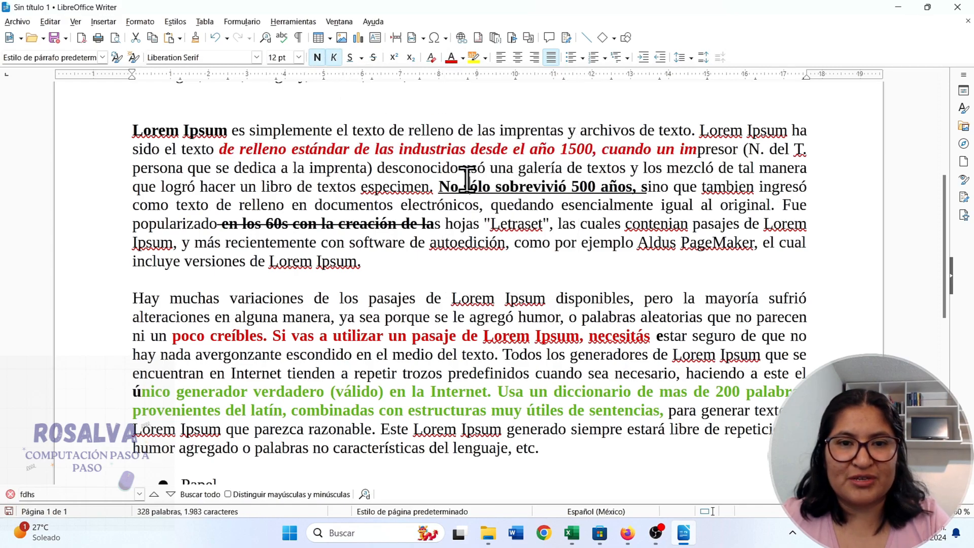
pyautogui.moveTo(719, 150); pyautogui.dragTo(227, 150)
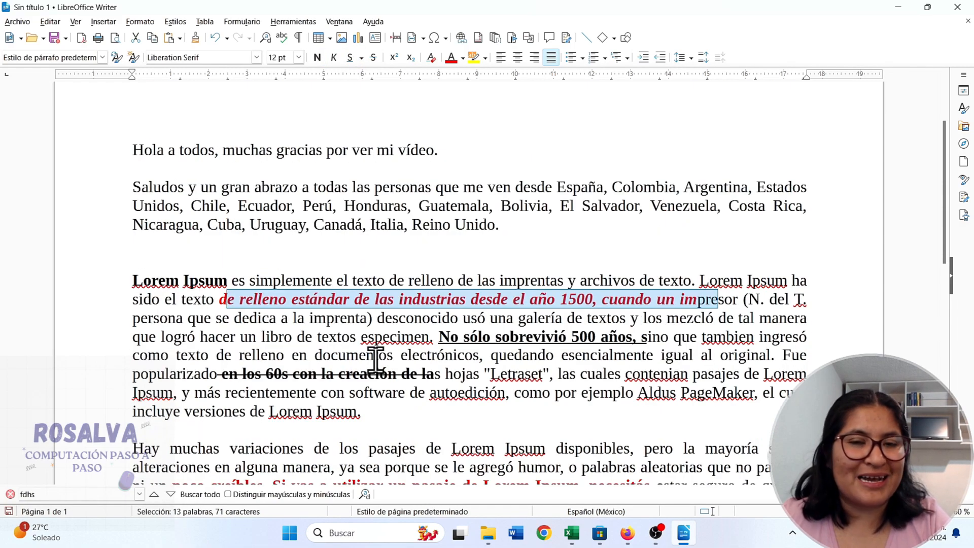
pyautogui.scroll(-10, 376, 360)
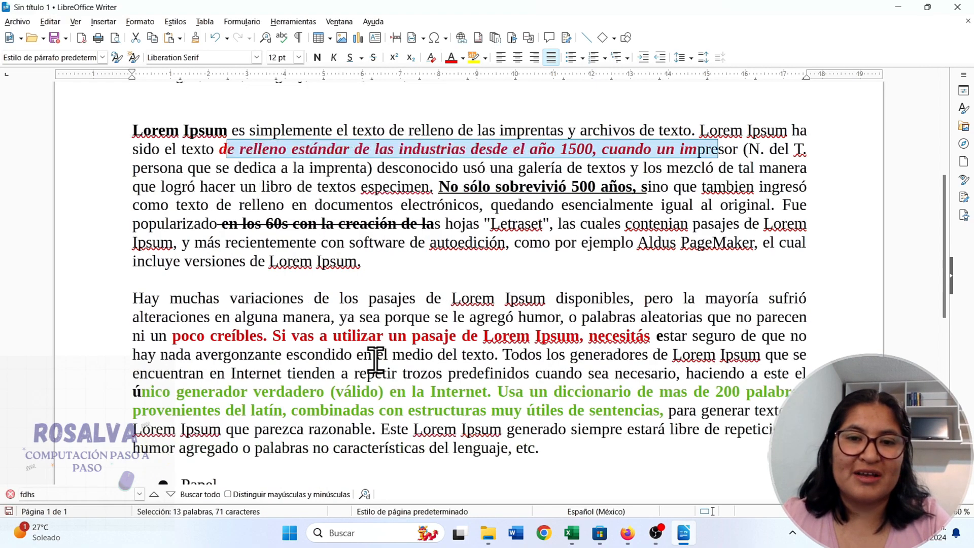
pyautogui.scroll(-4, 383, 349)
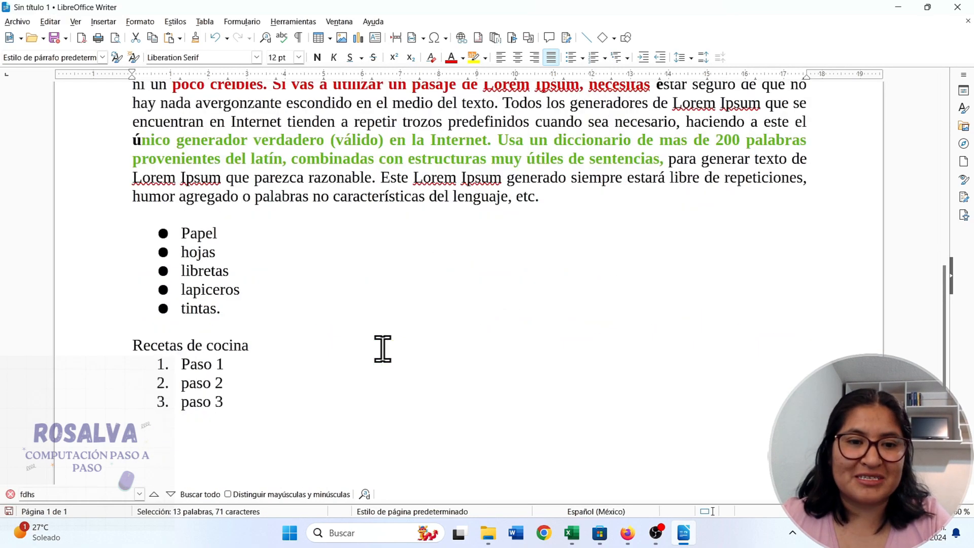
pyautogui.click(360, 353)
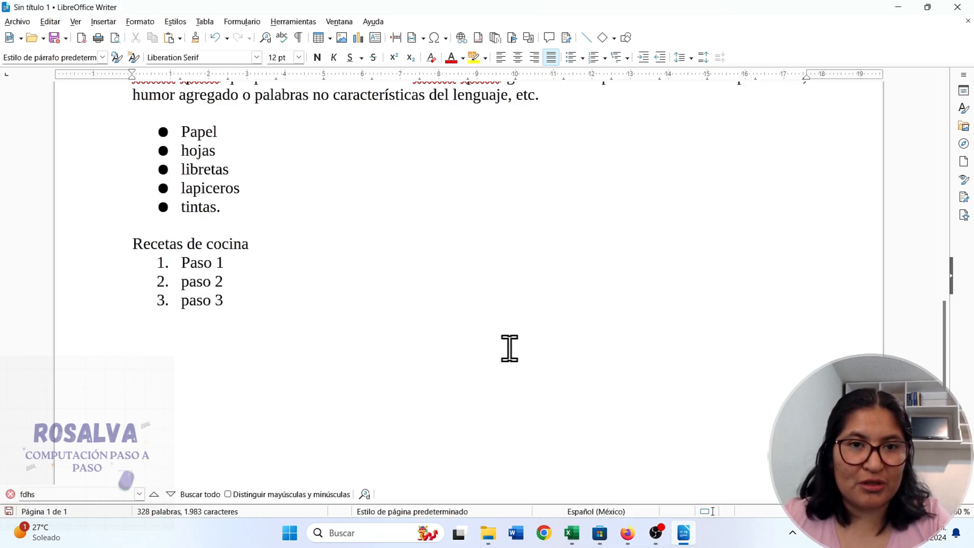
# Insert the image "curso de computacion desde cero 11" from the 2024 folder in Descargas below the numbered recipe steps.
pyautogui.scroll(-2, 502, 351)
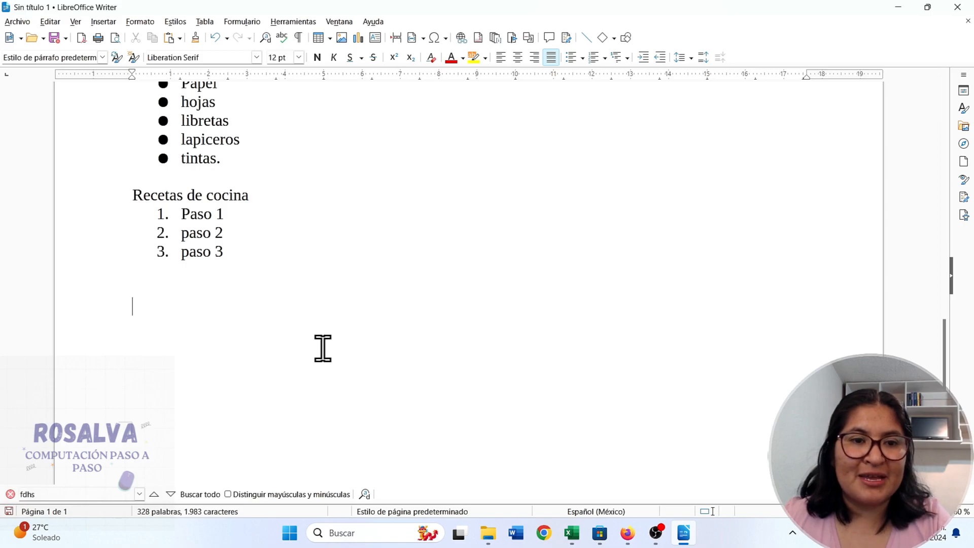
pyautogui.scroll(-2, 312, 352)
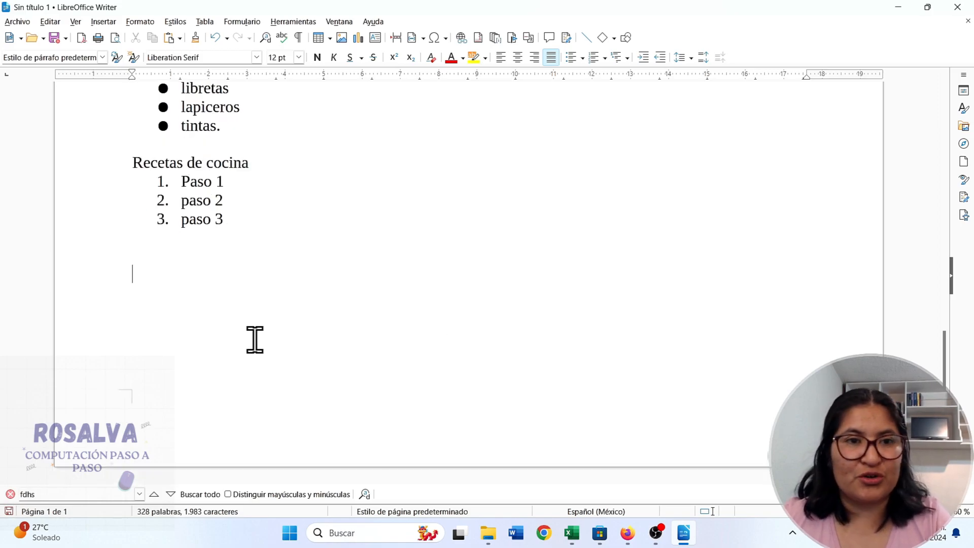
pyautogui.click(105, 22)
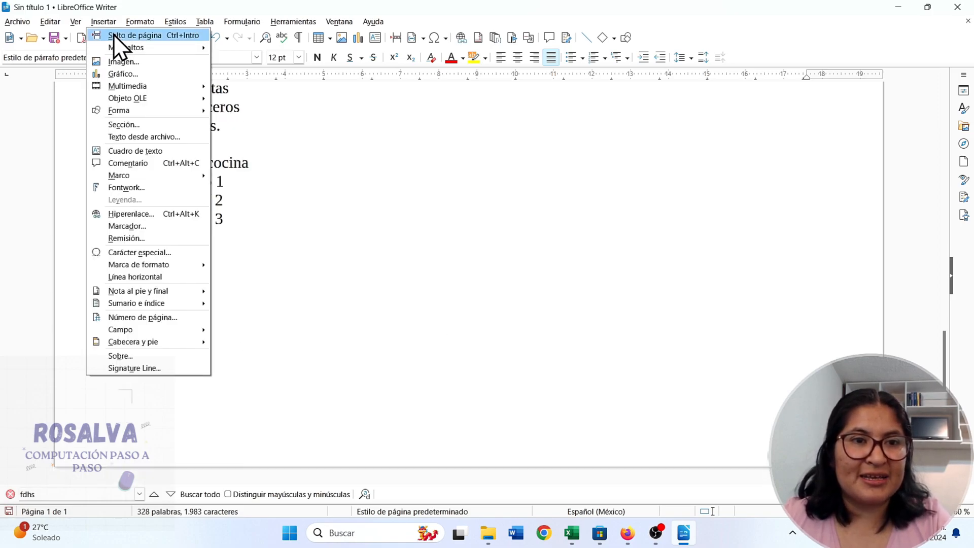
pyautogui.click(126, 62)
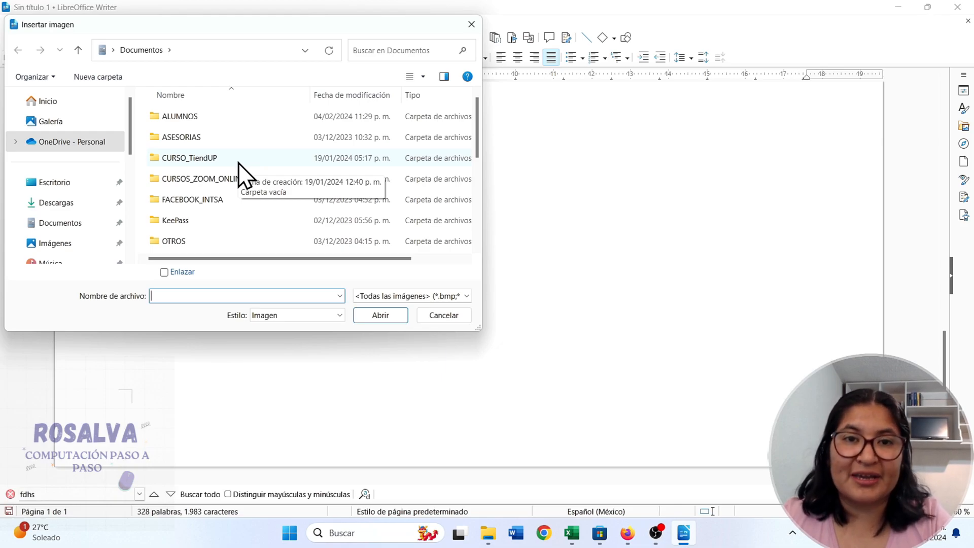
pyautogui.click(60, 203)
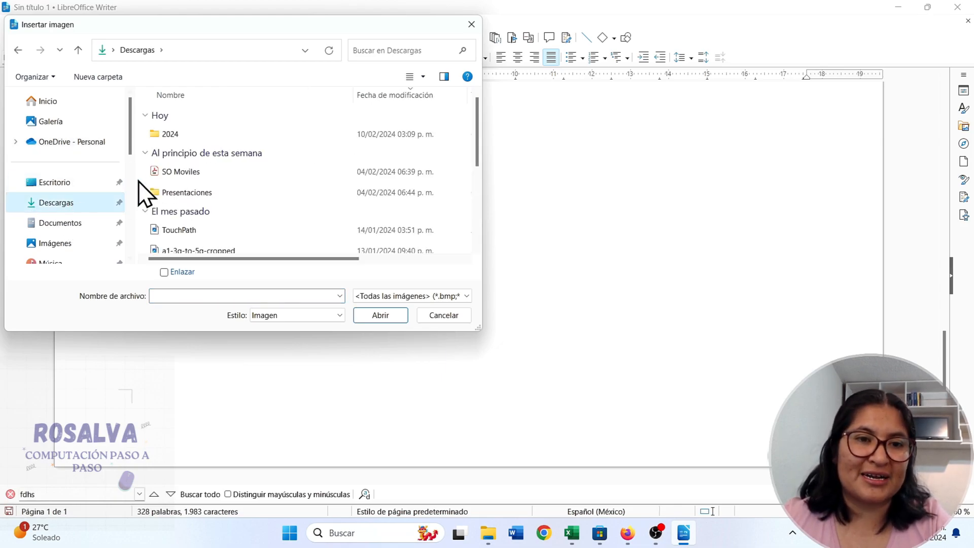
pyautogui.doubleClick(172, 134)
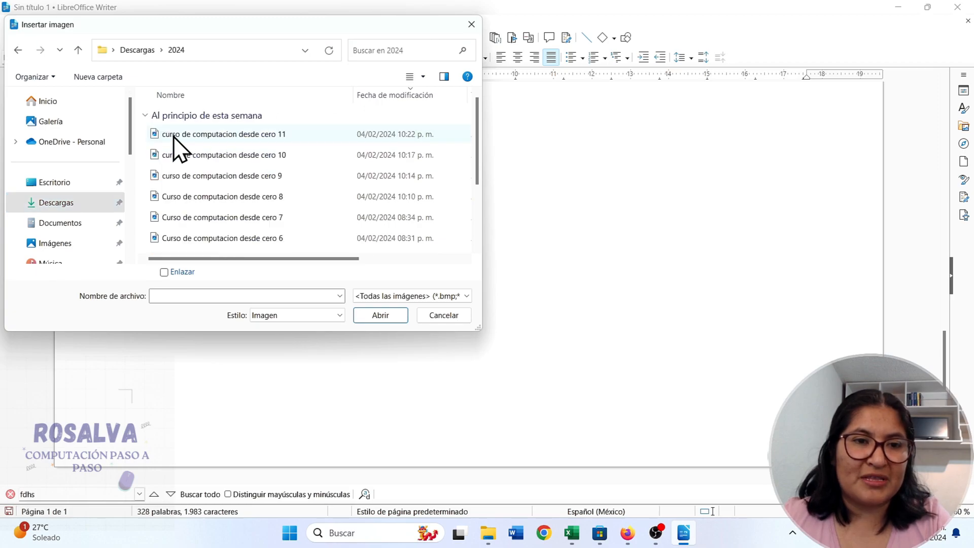
pyautogui.scroll(-1, 257, 139)
pyautogui.scroll(1, 256, 139)
pyautogui.click(261, 138)
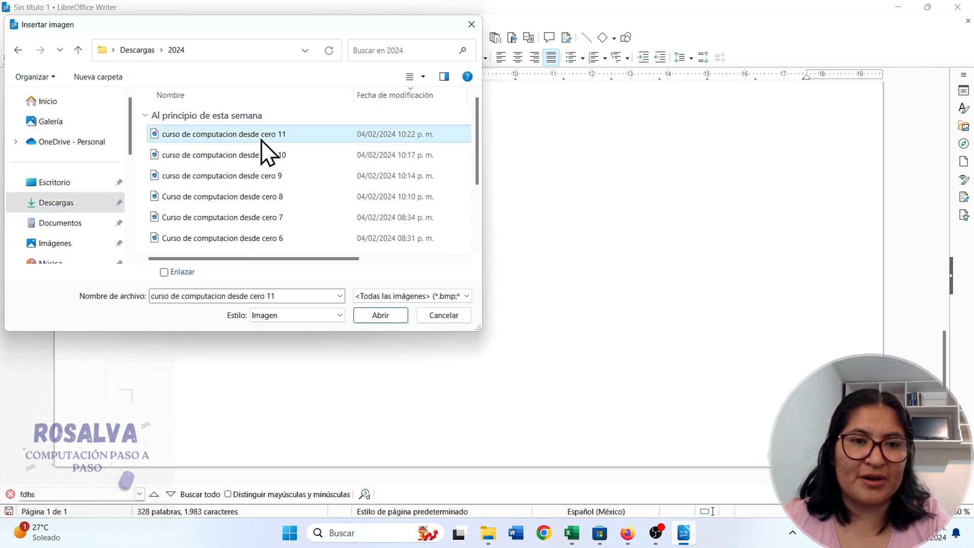
pyautogui.click(380, 315)
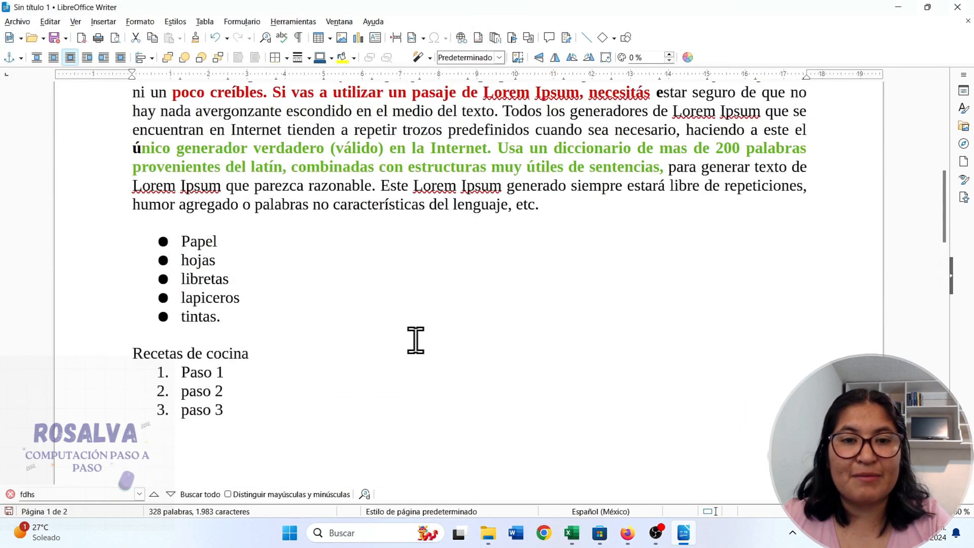
# Place the text cursor below the inserted "Cómo comprar una computadora" image on page 2.
pyautogui.scroll(6, 414, 339)
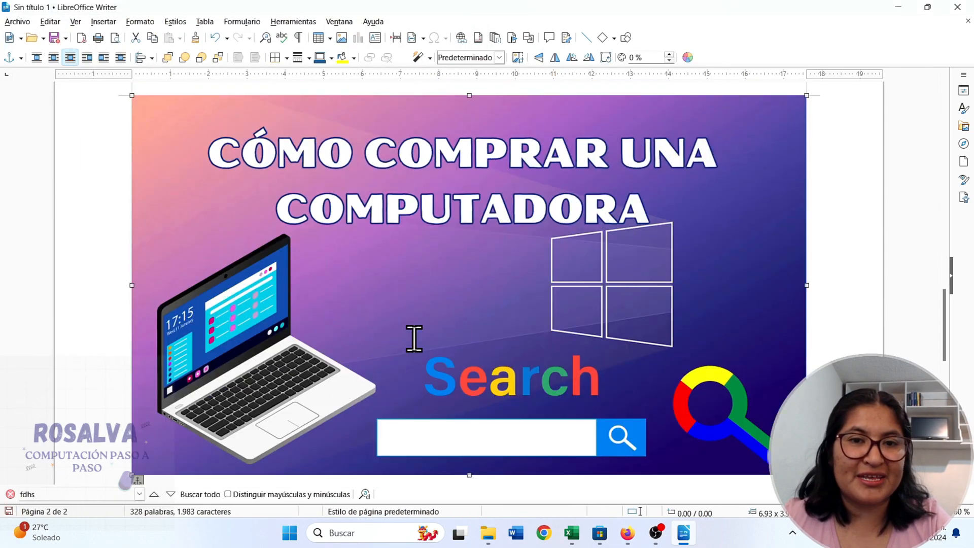
pyautogui.scroll(-12, 413, 343)
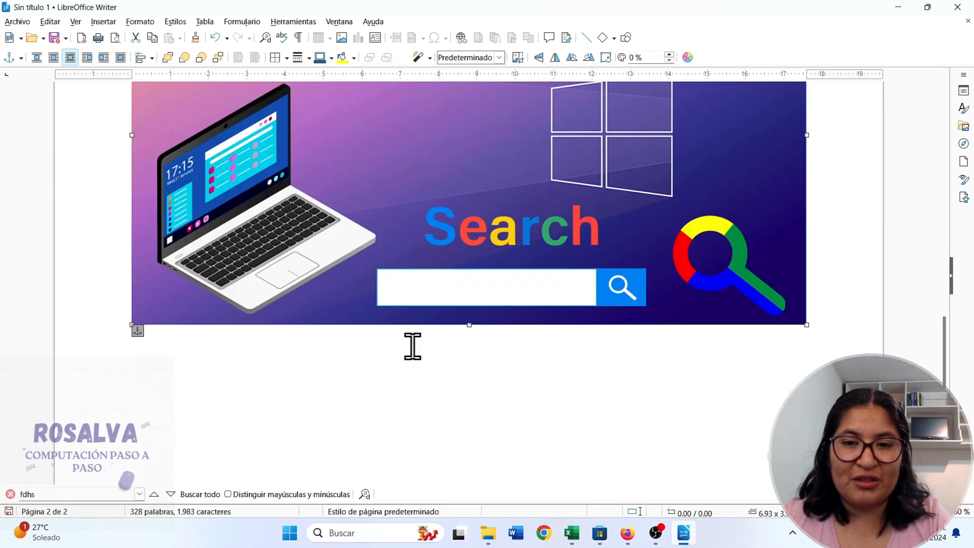
pyautogui.scroll(1, 412, 336)
pyautogui.click(413, 336)
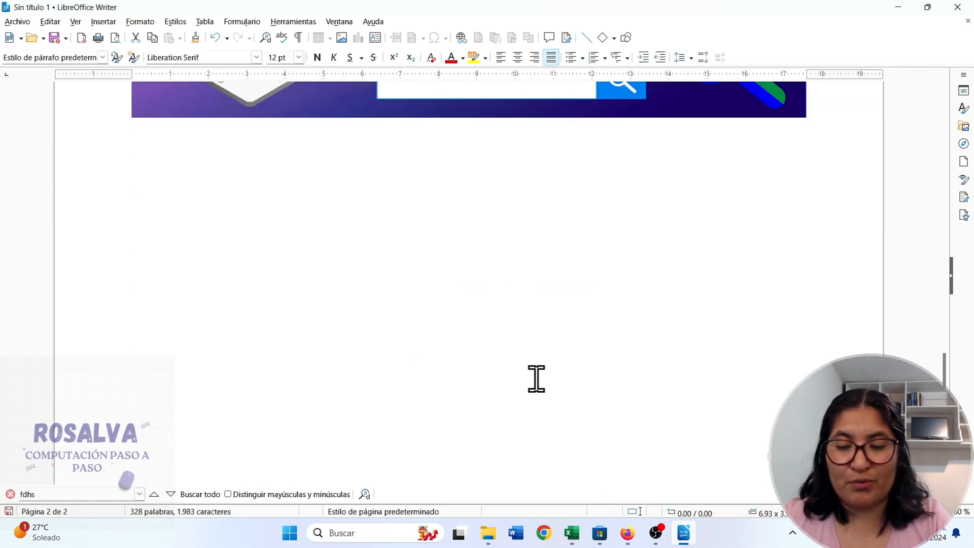
pyautogui.scroll(5, 533, 381)
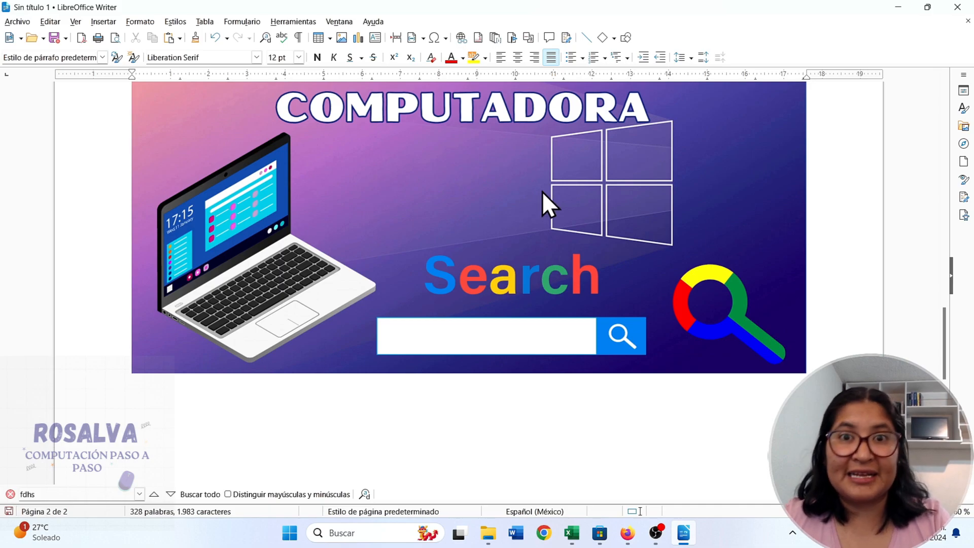
# Switch to Firefox, return to the Google results for "lorem ipsum" and browse the image results.
pyautogui.click(628, 533)
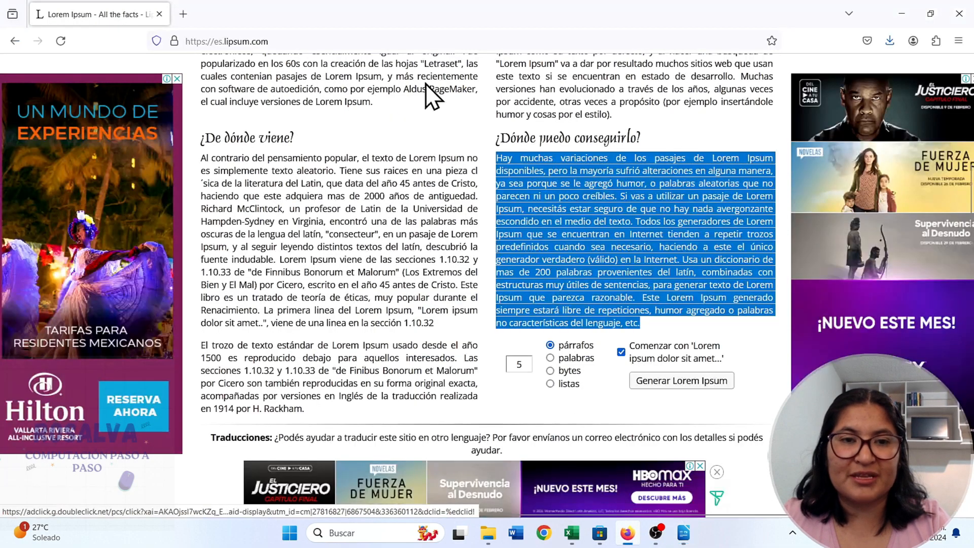
pyautogui.scroll(5, 330, 176)
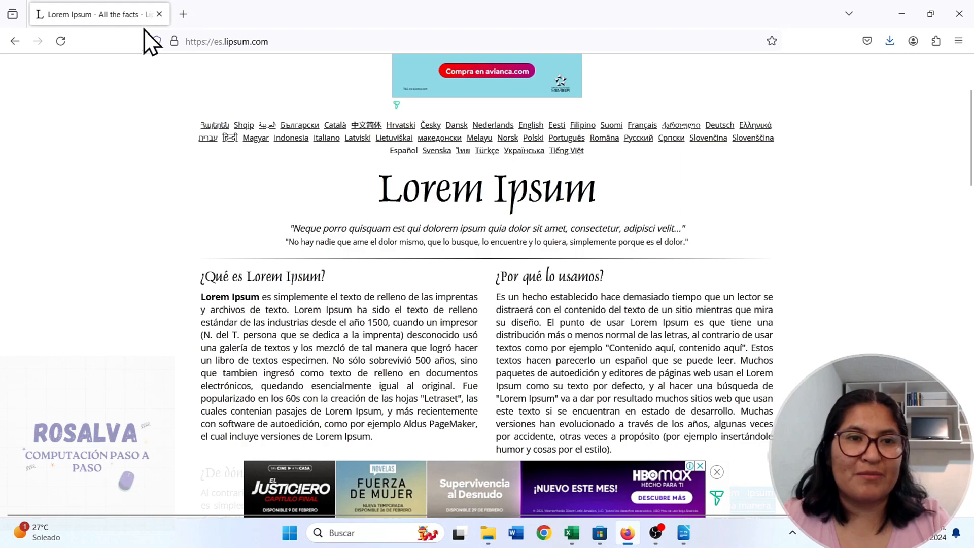
pyautogui.click(15, 41)
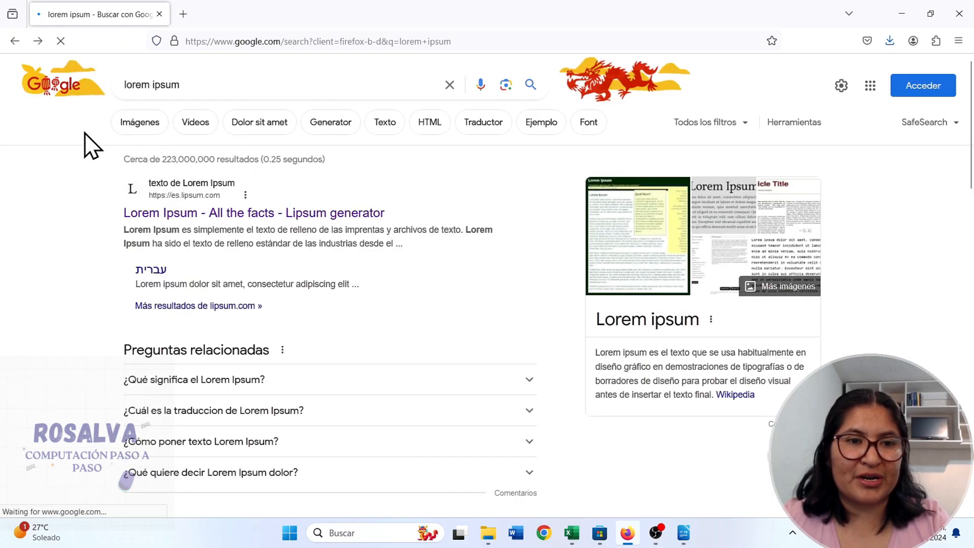
pyautogui.click(128, 132)
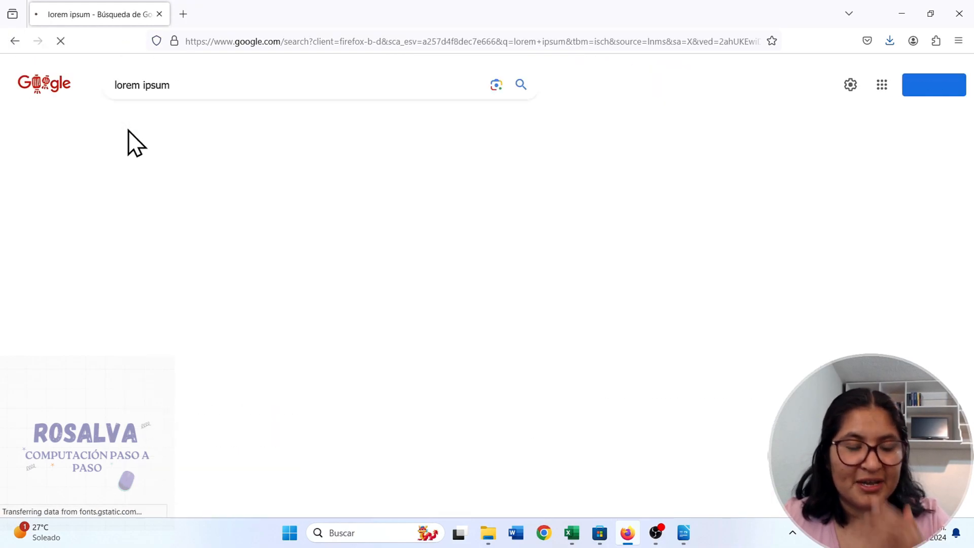
pyautogui.scroll(-2, 530, 198)
pyautogui.scroll(-2, 528, 188)
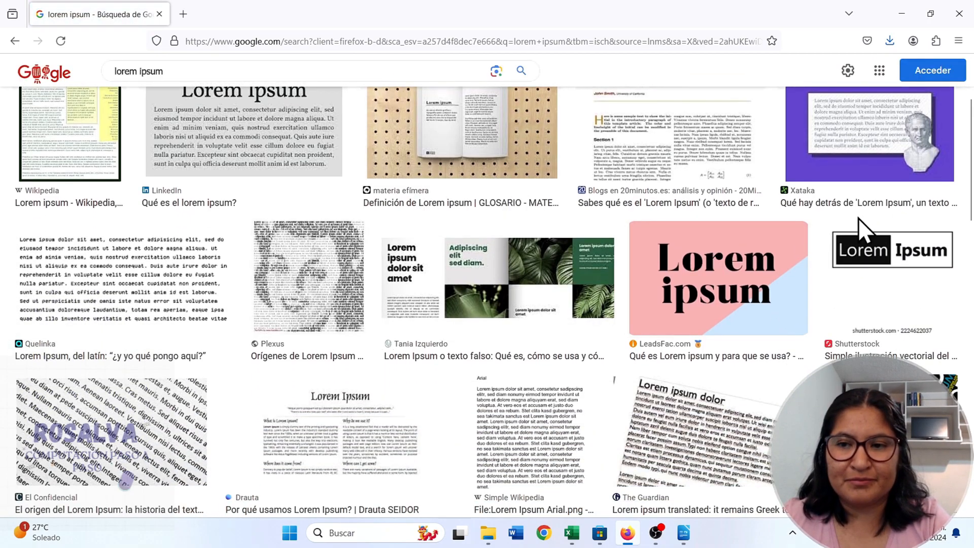
pyautogui.scroll(-10, 542, 278)
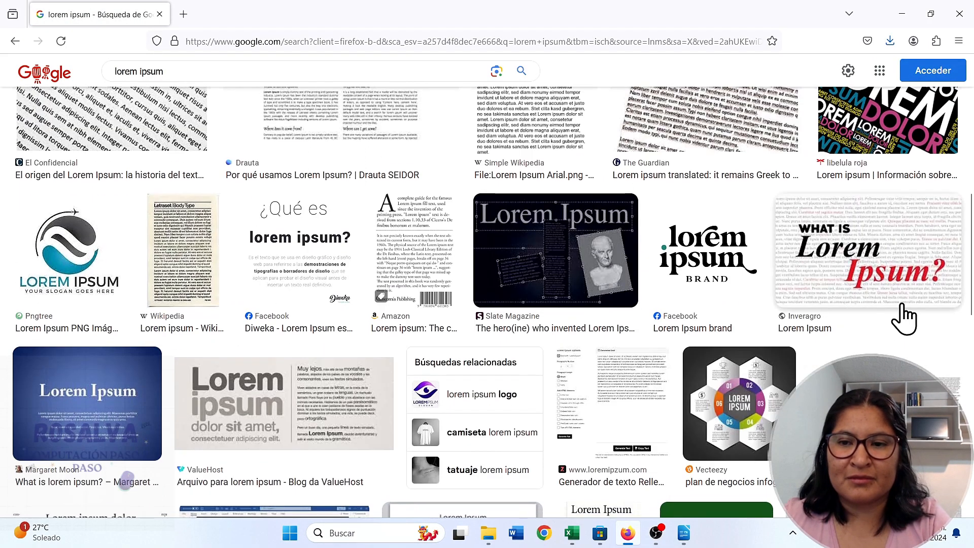
# Open Inveragro's "What is Lorem Ipsum?" image result and copy the image.
pyautogui.click(885, 279)
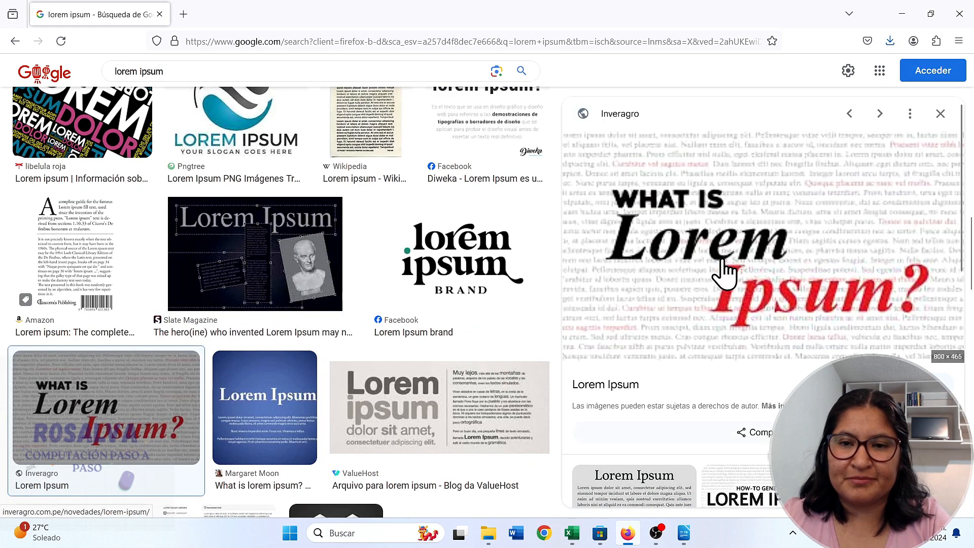
pyautogui.rightClick(614, 206)
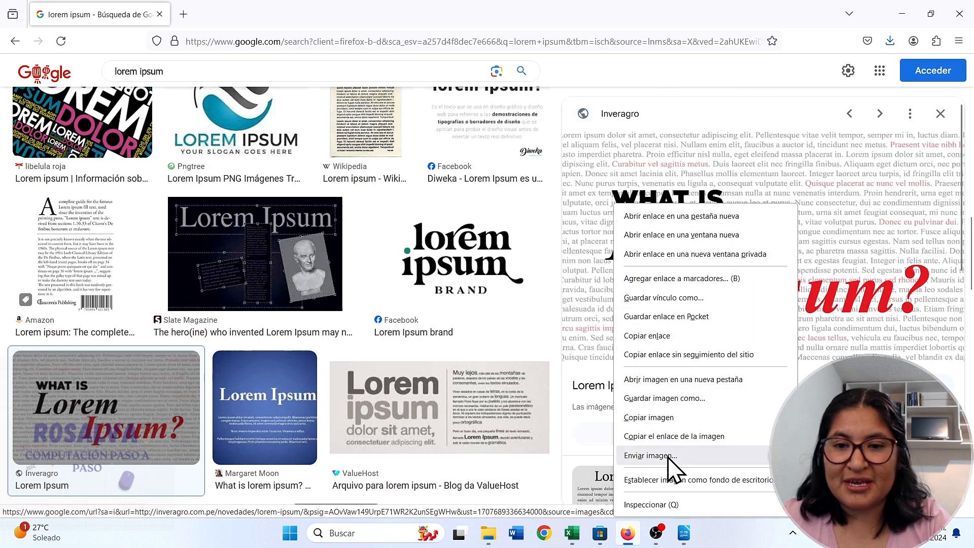
pyautogui.click(659, 421)
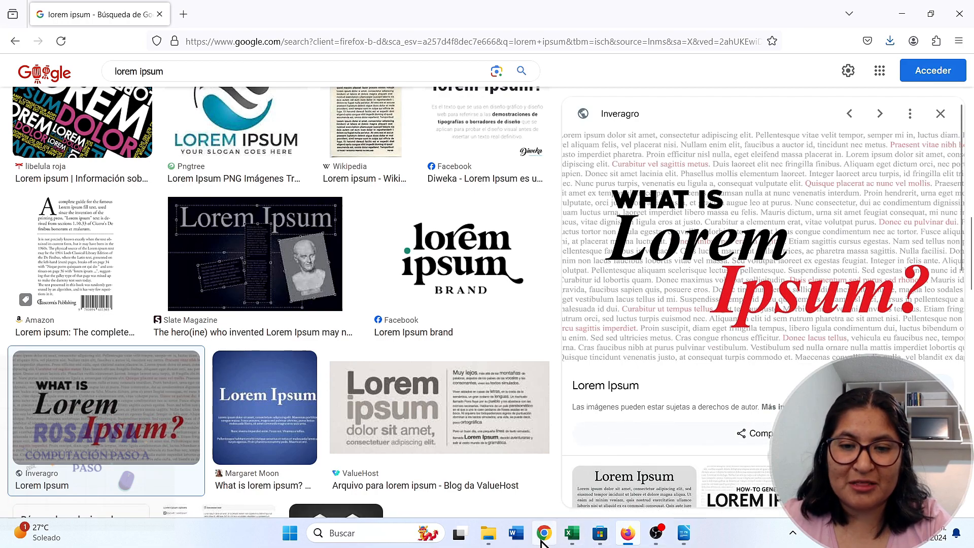
# Switch back to LibreOffice Writer and paste the copied Lorem Ipsum image on page 2.
pyautogui.click(680, 532)
pyautogui.scroll(-4, 457, 414)
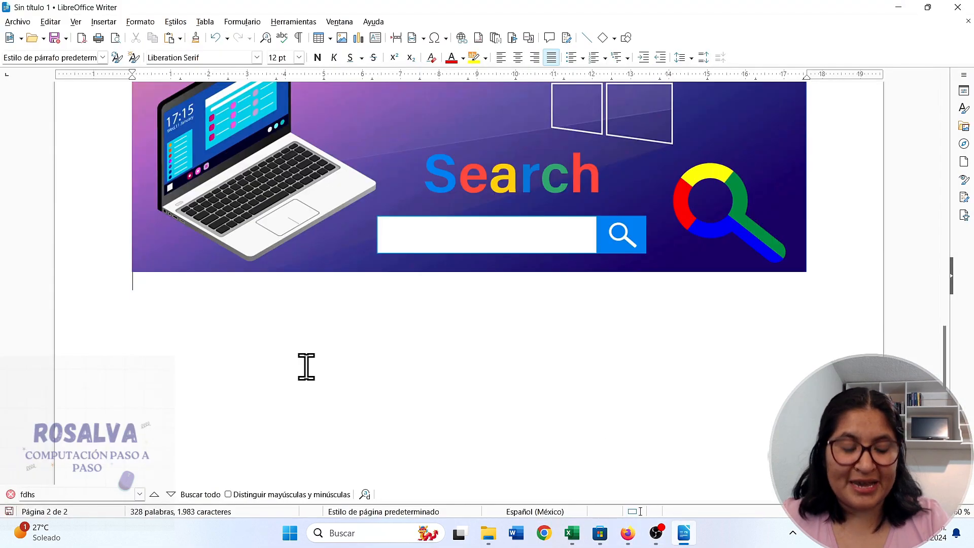
pyautogui.hotkey('ctrl', 'v')
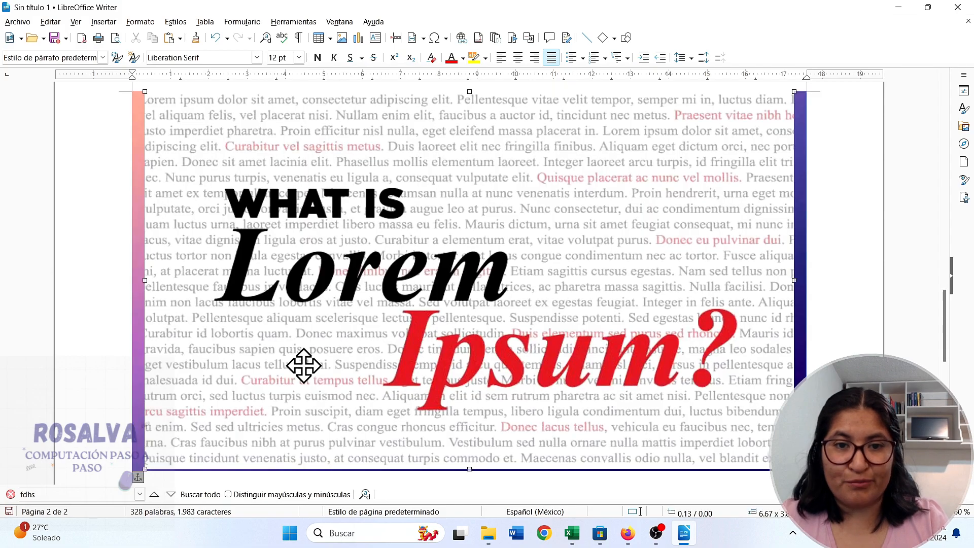
# Move the pasted Lorem Ipsum image down so it sits below the computer image.
pyautogui.scroll(4, 362, 404)
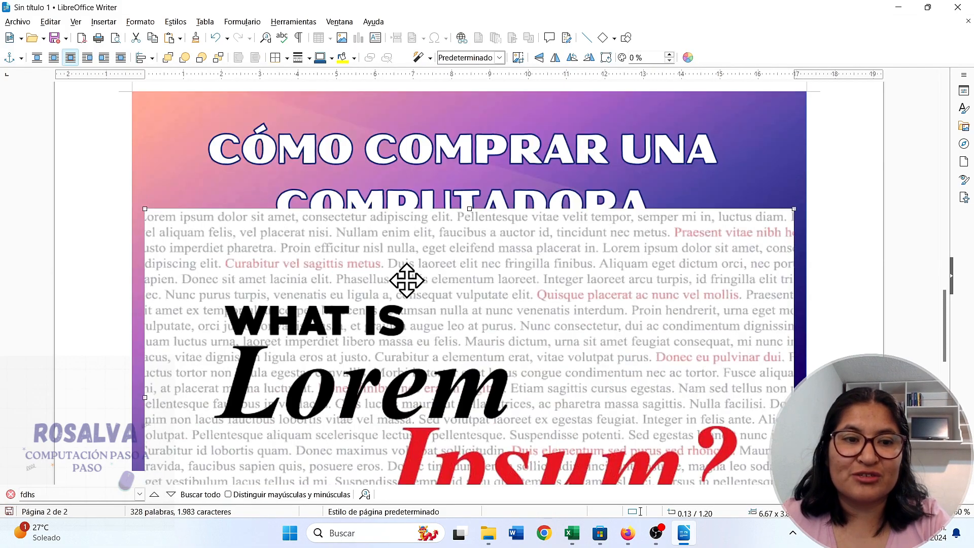
pyautogui.scroll(-10, 443, 254)
pyautogui.moveTo(444, 243); pyautogui.dragTo(511, 341)
pyautogui.scroll(-6, 513, 309)
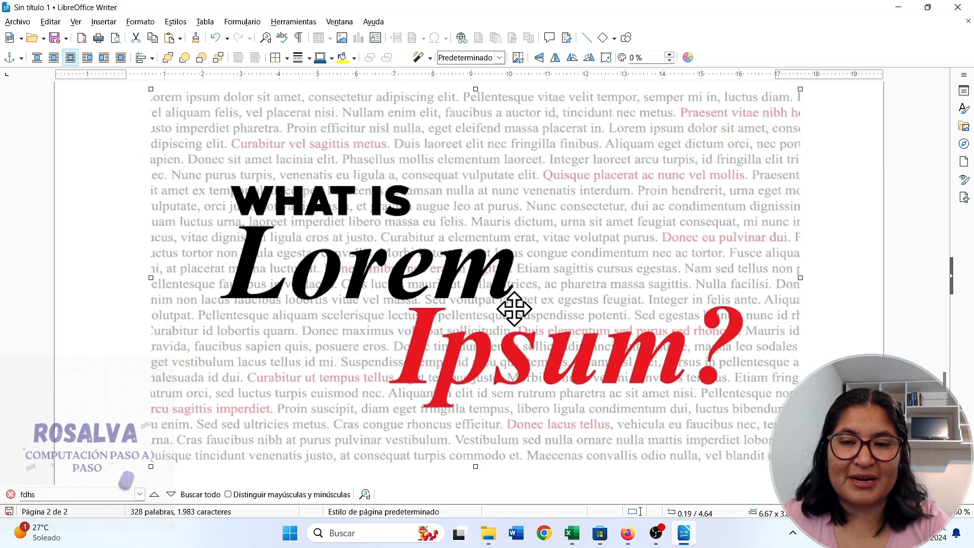
pyautogui.scroll(3, 558, 305)
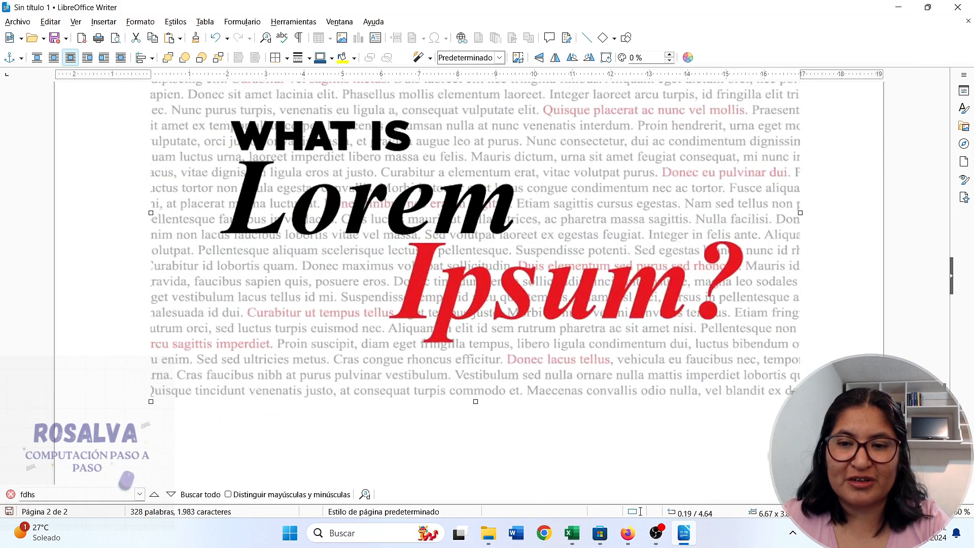
pyautogui.scroll(3, 645, 368)
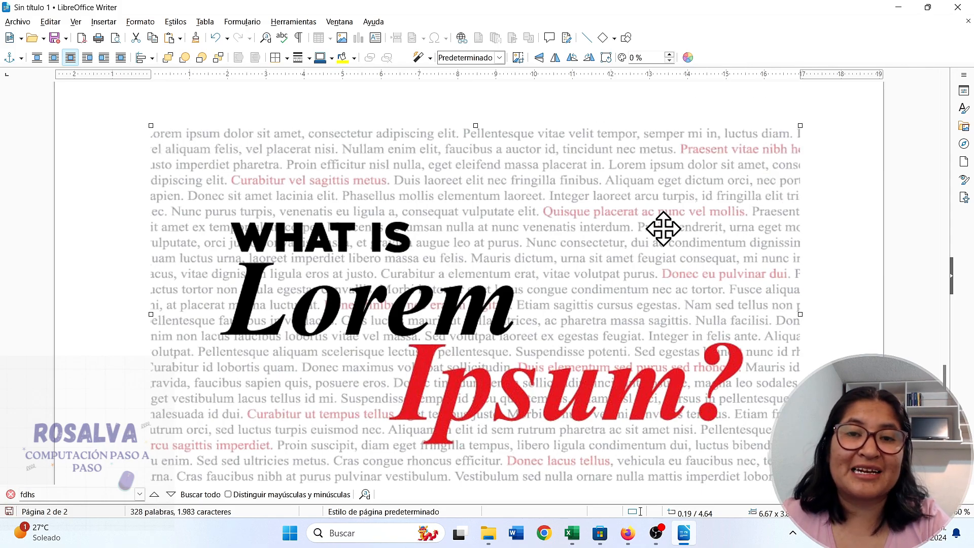
# Shrink the Lorem Ipsum image to about 4.71 inches wide and reposition it on page 2 at about 0.74 / 5.37.
pyautogui.scroll(-4, 663, 229)
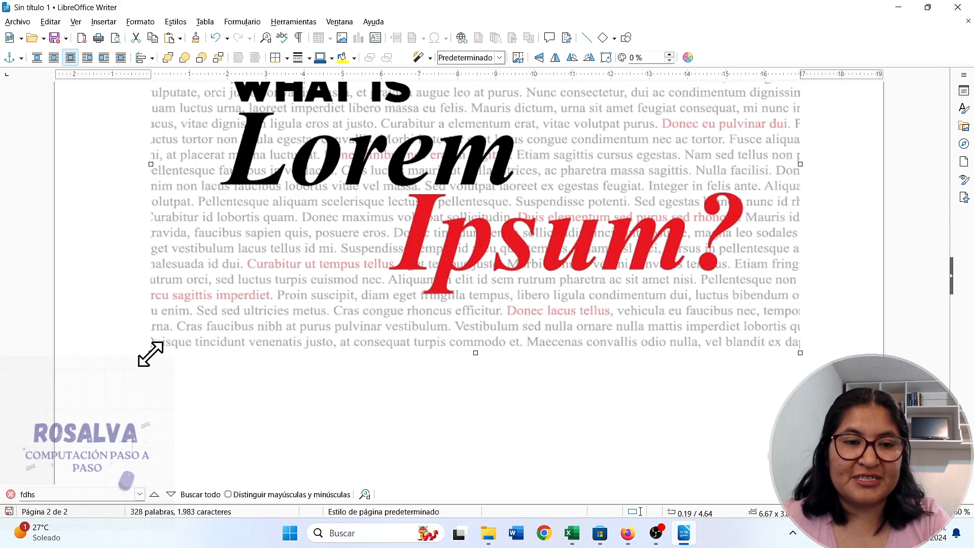
pyautogui.moveTo(151, 353); pyautogui.dragTo(341, 200)
pyautogui.moveTo(538, 217); pyautogui.dragTo(419, 288)
# Shrink the "Cómo comprar una computadora" image to about 5.57 inches wide.
pyautogui.scroll(10, 483, 298)
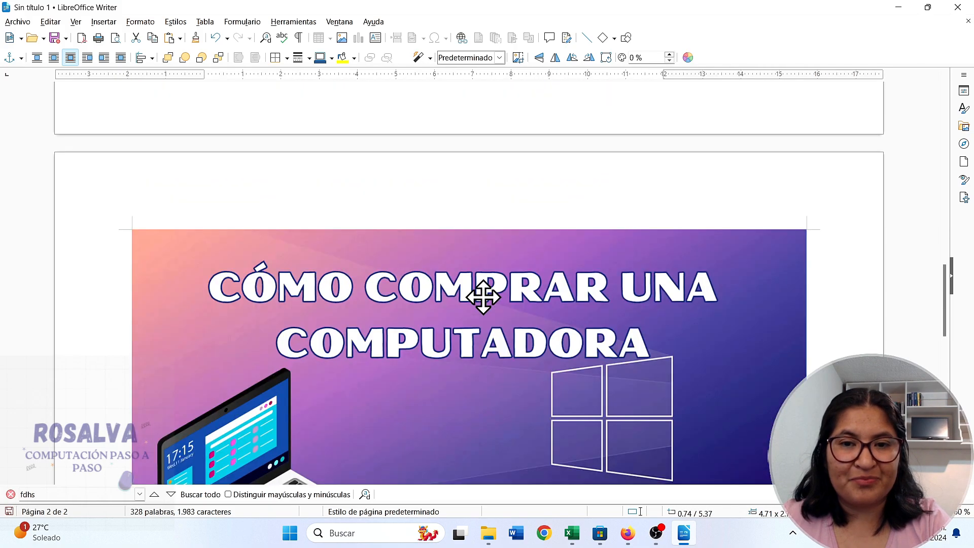
pyautogui.click(484, 298)
pyautogui.scroll(-5, 484, 297)
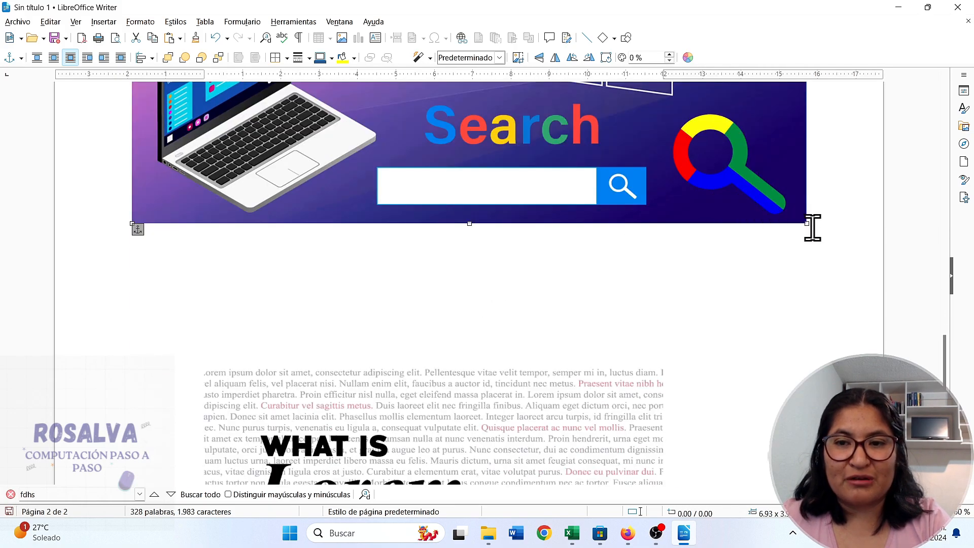
pyautogui.moveTo(807, 225); pyautogui.dragTo(660, 165)
pyautogui.scroll(4, 628, 254)
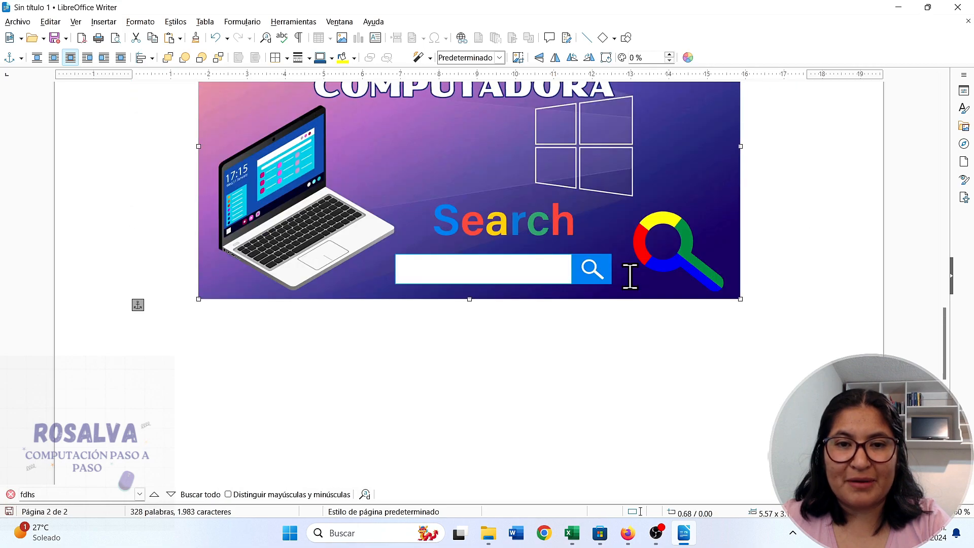
pyautogui.scroll(3, 715, 351)
pyautogui.scroll(-2, 715, 350)
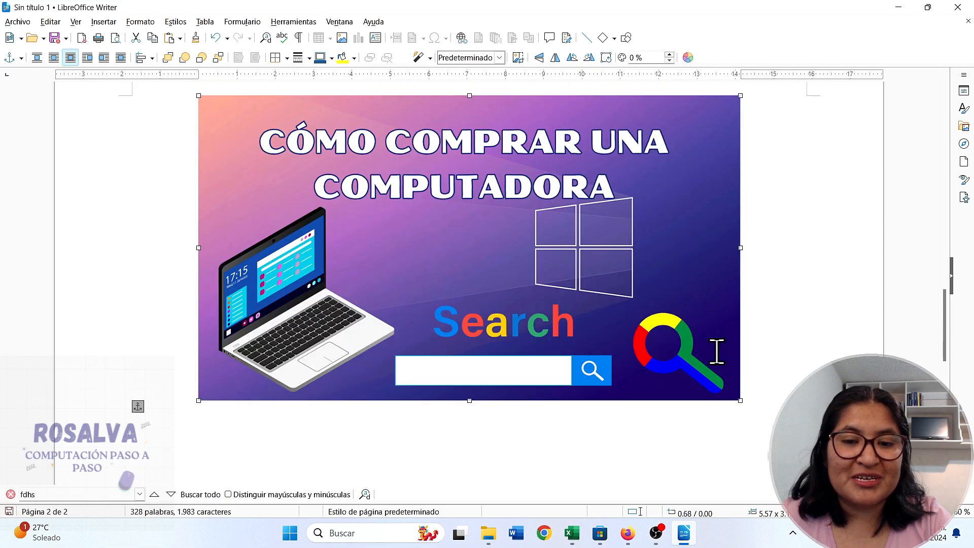
# Switch to File Explorer and open the Descargas folder to look at the available images.
pyautogui.click(629, 533)
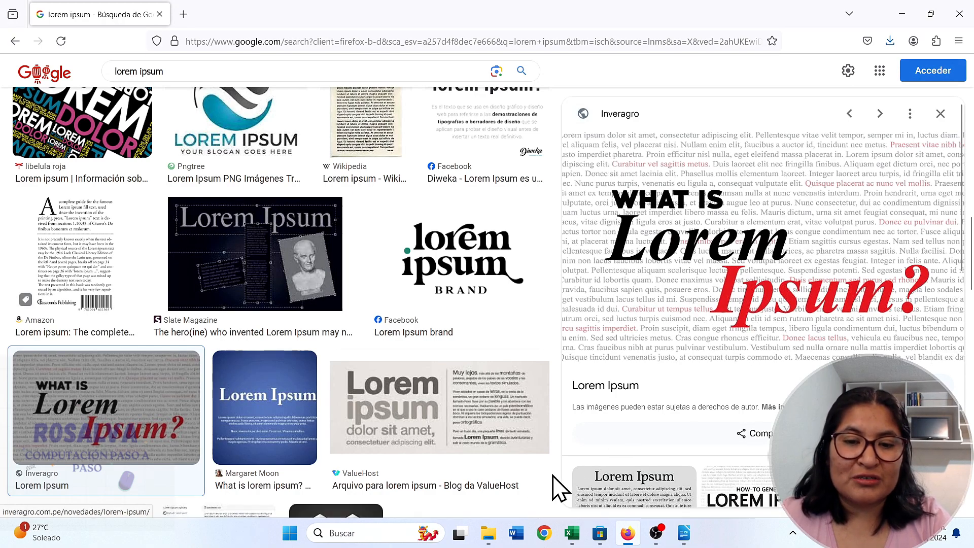
pyautogui.click(489, 533)
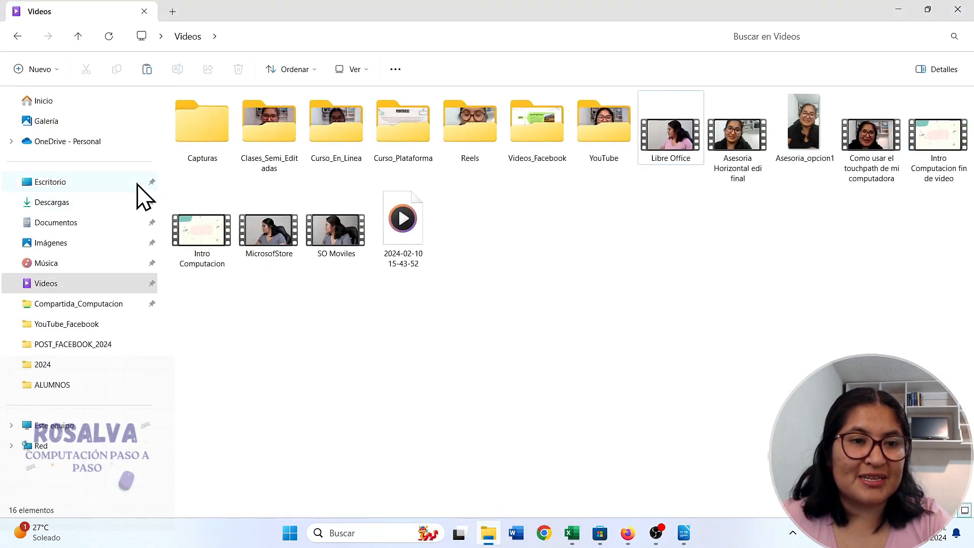
pyautogui.click(51, 203)
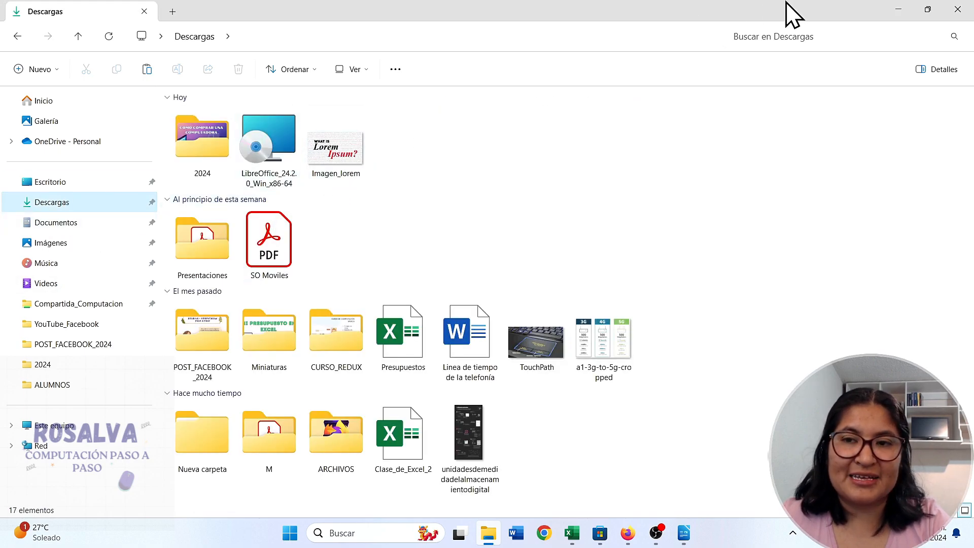
# Return to Writer and replace the selected computer image on page 2 with the Imagen_lorem image from the Descargas folder.
pyautogui.click(899, 10)
pyautogui.scroll(-3, 517, 266)
pyautogui.scroll(3, 493, 227)
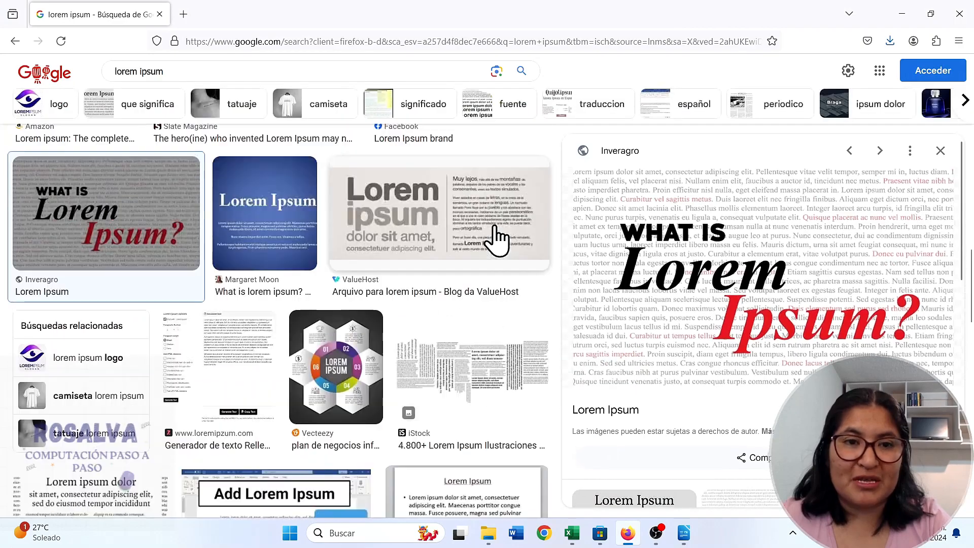
pyautogui.click(687, 532)
pyautogui.scroll(4, 439, 214)
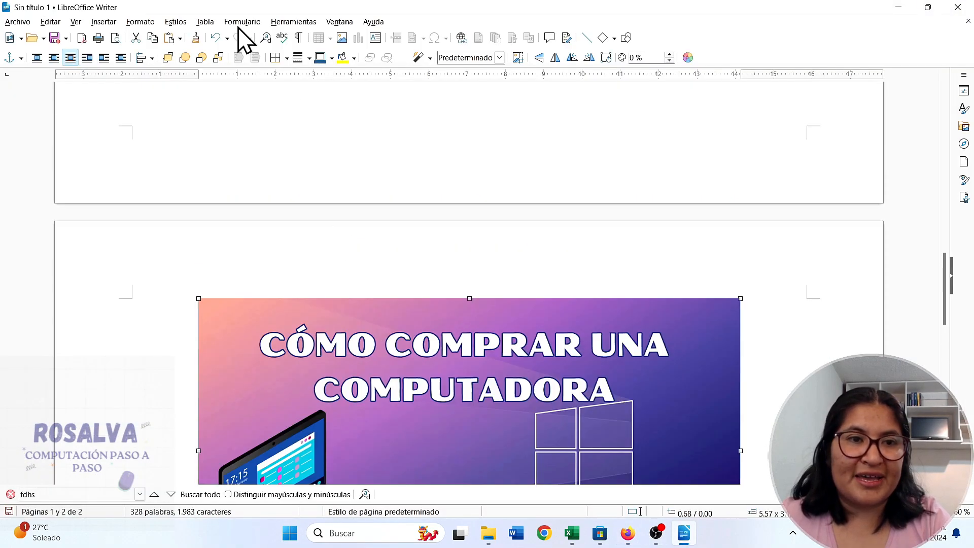
pyautogui.click(103, 21)
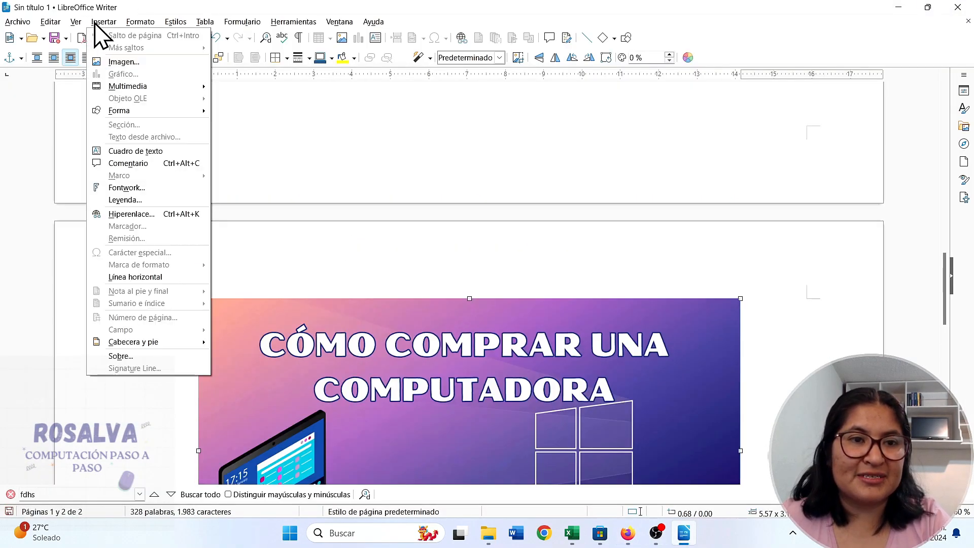
pyautogui.click(125, 63)
pyautogui.click(50, 203)
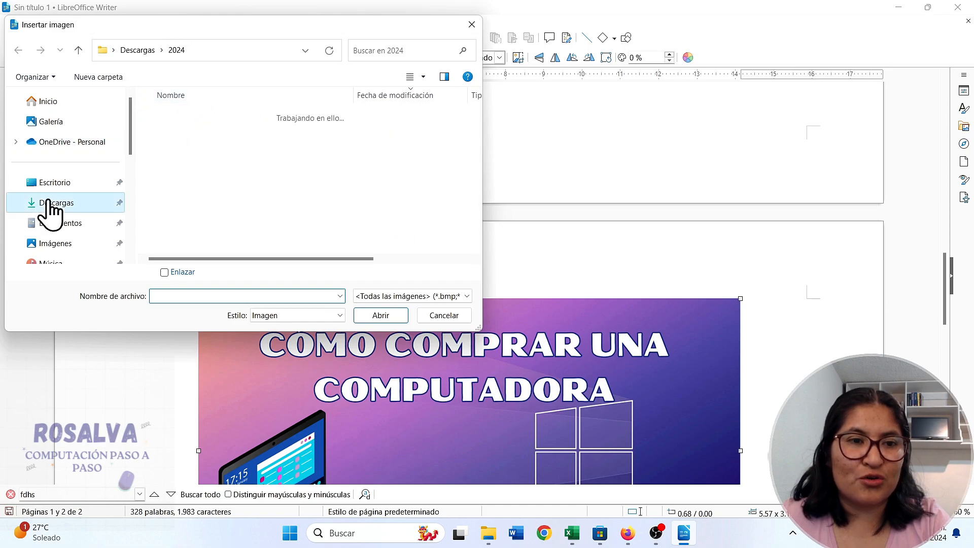
pyautogui.click(185, 134)
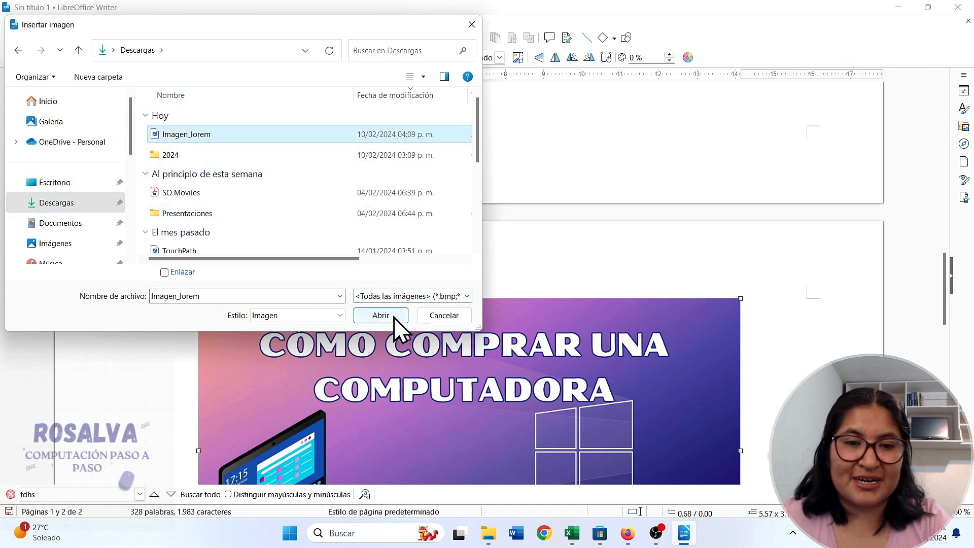
pyautogui.click(381, 315)
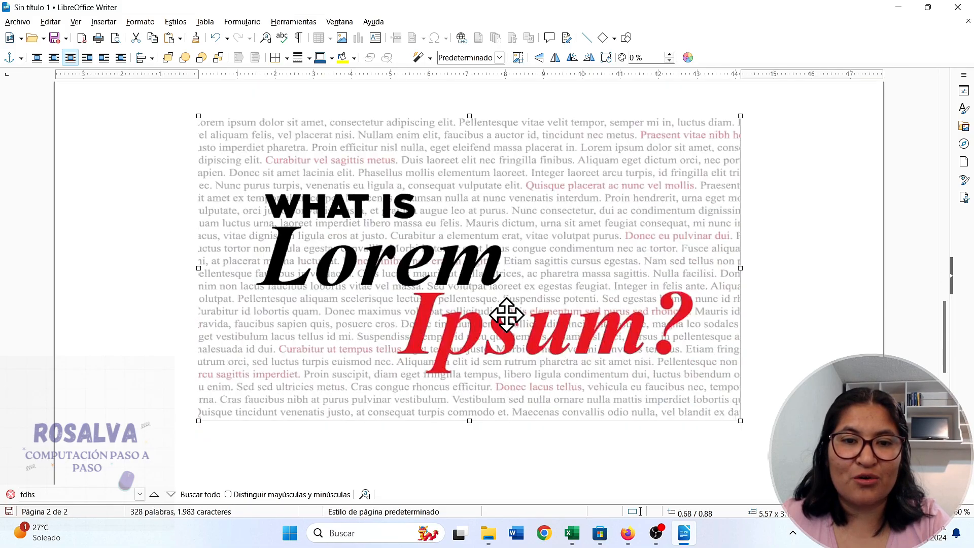
# Review the text formatting in the Lorem Ipsum paragraphs on page 1, including the bold, italic, colored, underlined and struck-through passages.
pyautogui.scroll(-5, 505, 222)
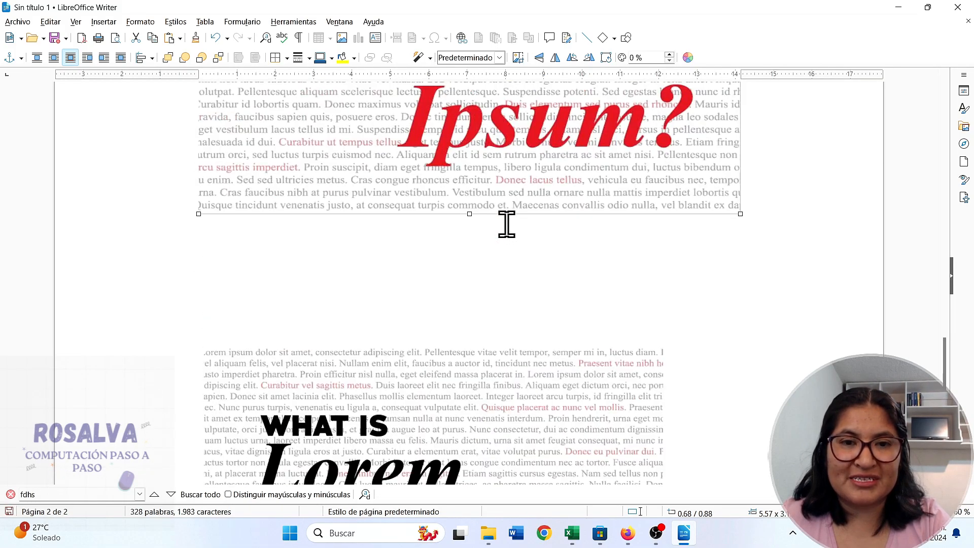
pyautogui.scroll(5, 505, 239)
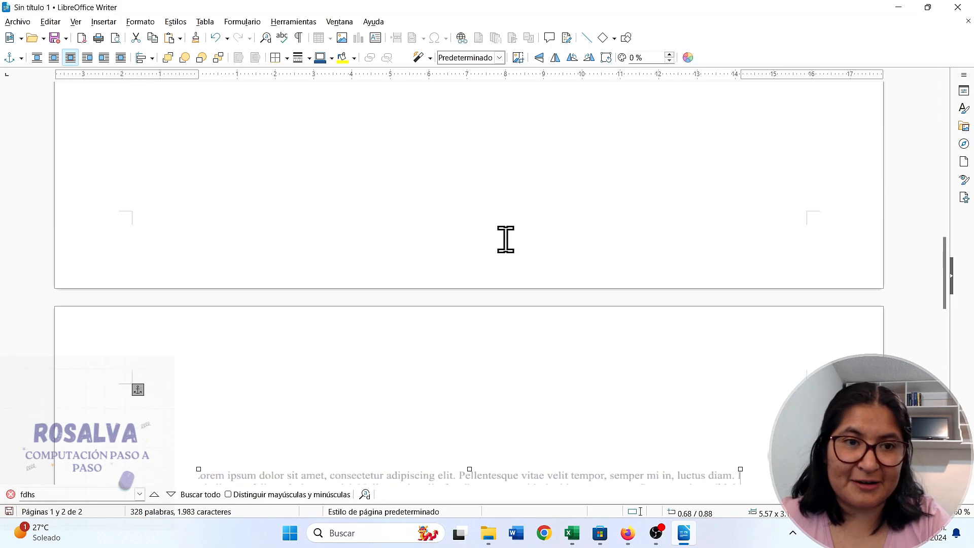
pyautogui.scroll(10, 505, 240)
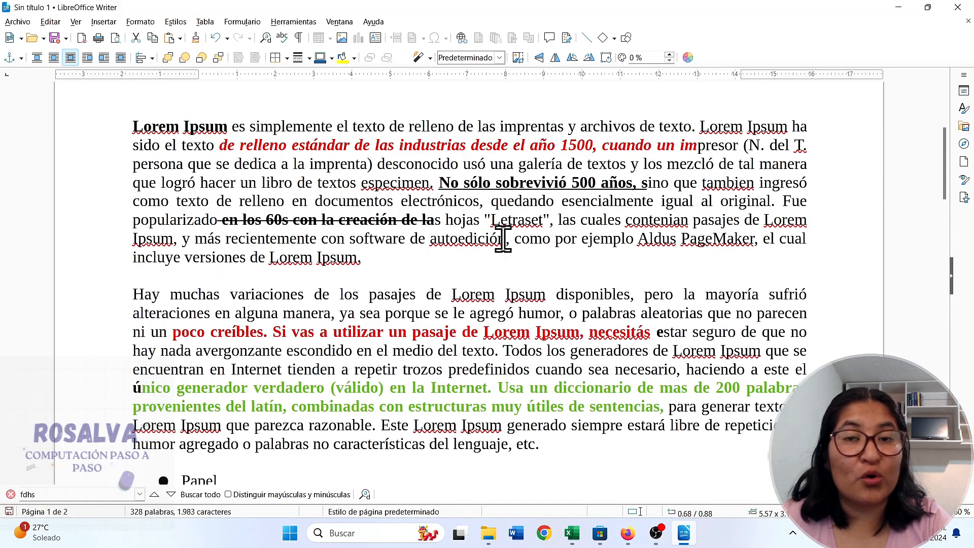
pyautogui.scroll(3, 503, 239)
pyautogui.moveTo(644, 247); pyautogui.dragTo(363, 248)
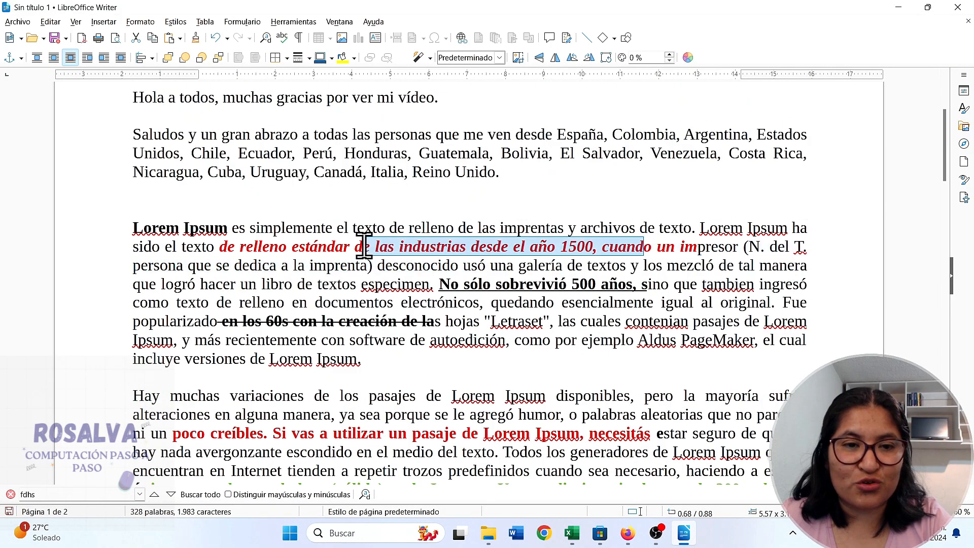
pyautogui.moveTo(223, 237); pyautogui.dragTo(166, 227)
pyautogui.moveTo(478, 284); pyautogui.dragTo(652, 285)
pyautogui.moveTo(401, 321); pyautogui.dragTo(252, 304)
# Review the bulleted and numbered lists and the images on page 2, ending back at the document's title.
pyautogui.scroll(-5, 401, 314)
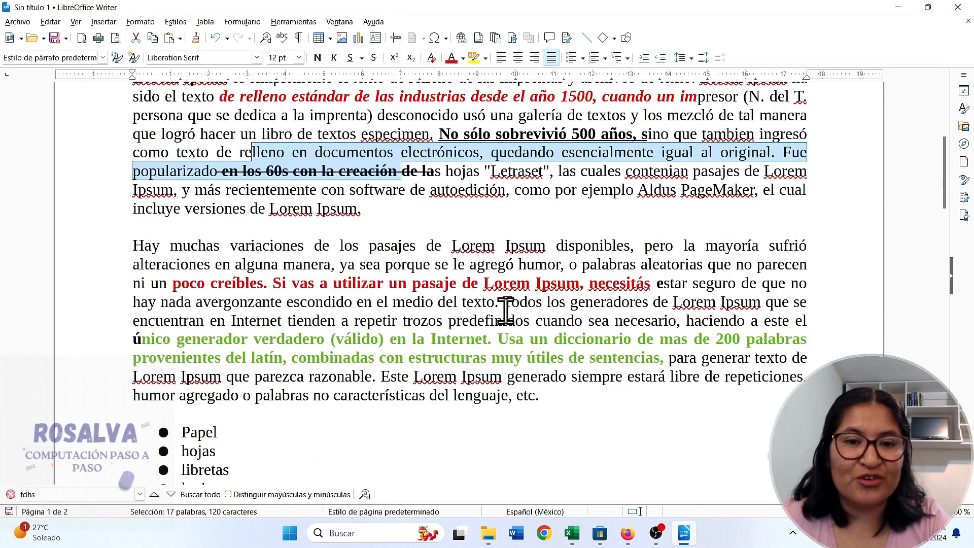
pyautogui.scroll(-5, 415, 335)
pyautogui.moveTo(224, 252); pyautogui.dragTo(181, 176)
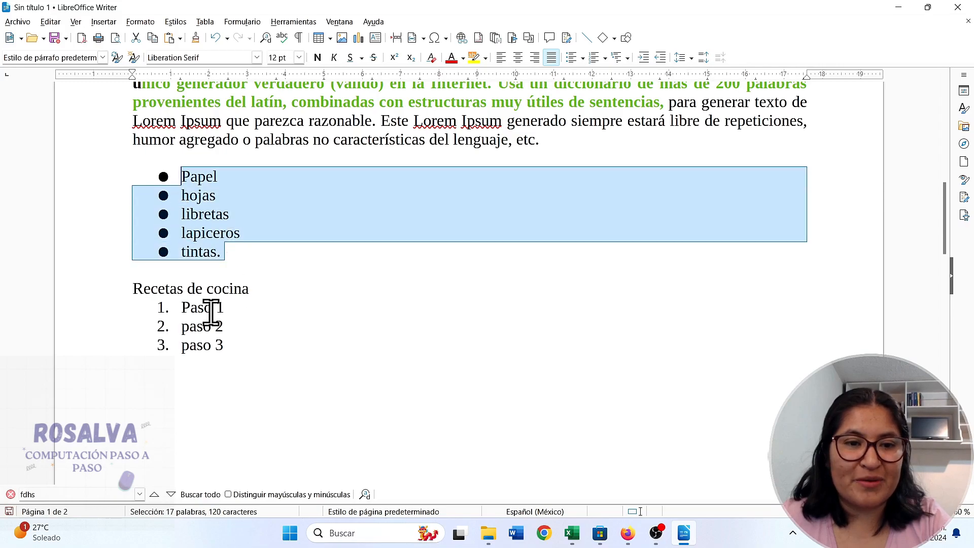
pyautogui.click(238, 340)
pyautogui.moveTo(238, 252); pyautogui.dragTo(147, 174)
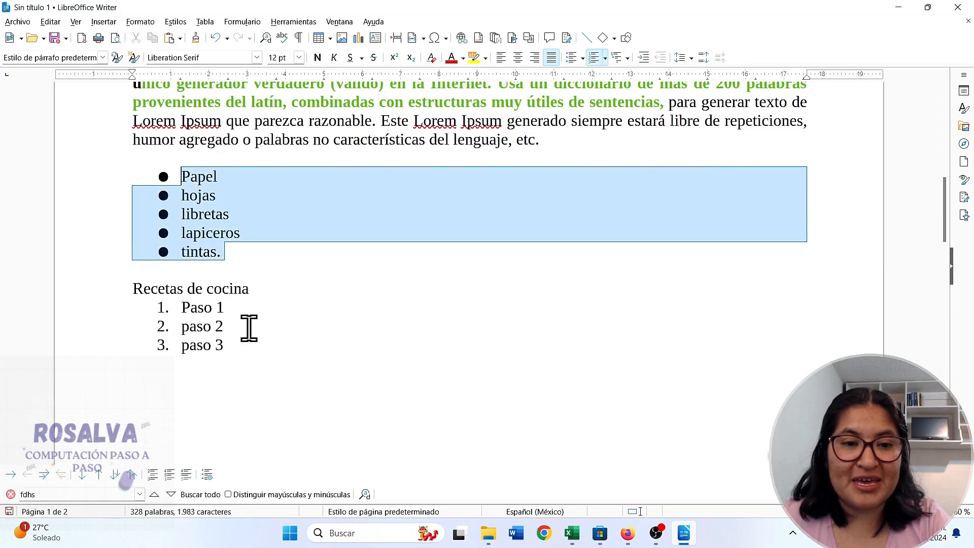
pyautogui.moveTo(248, 347); pyautogui.dragTo(133, 294)
pyautogui.scroll(-10, 314, 361)
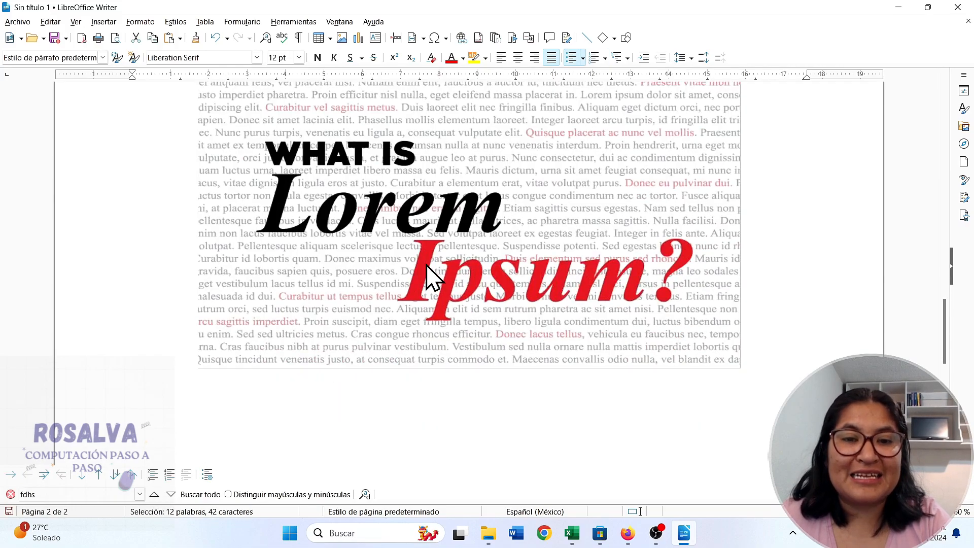
pyautogui.scroll(-5, 436, 252)
pyautogui.click(442, 259)
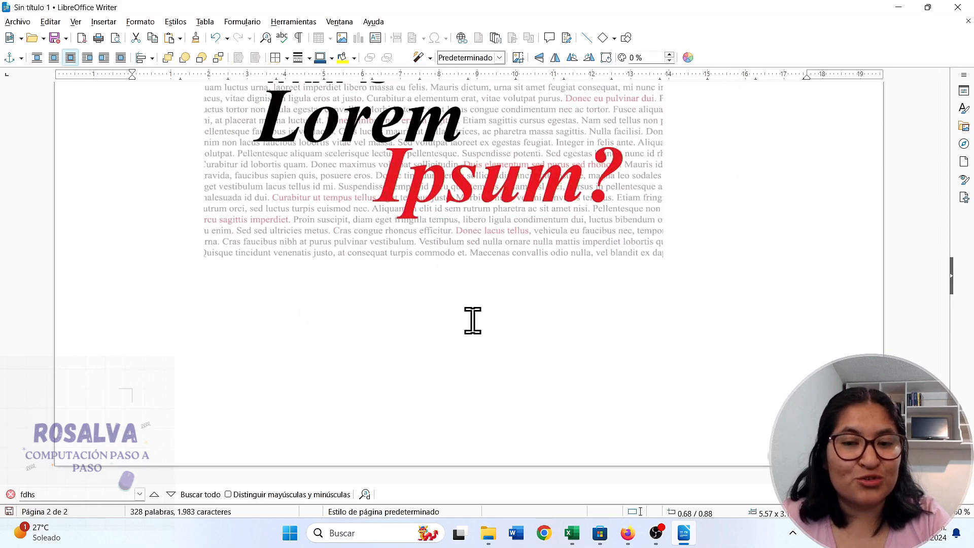
pyautogui.scroll(7, 680, 345)
pyautogui.press('Escape')
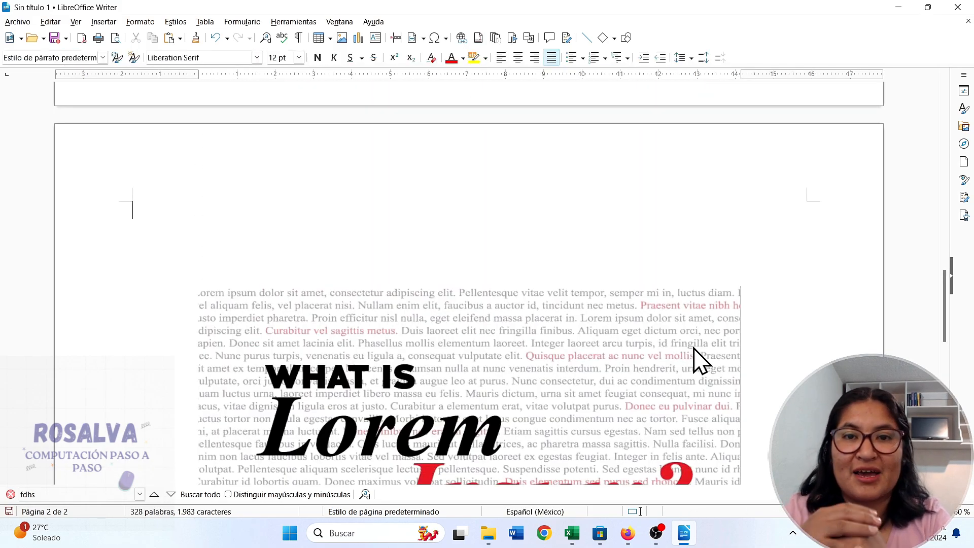
pyautogui.moveTo(947, 313); pyautogui.dragTo(947, 157)
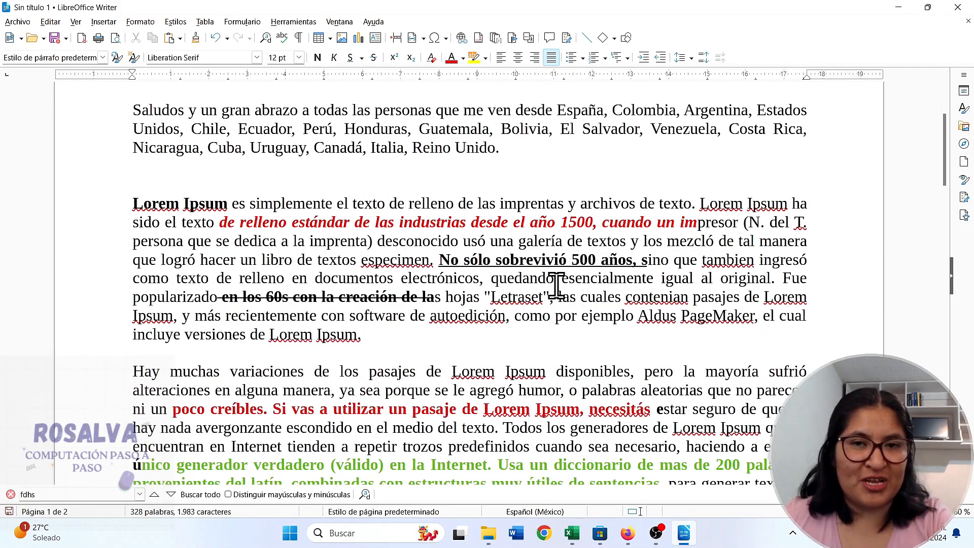
pyautogui.scroll(5, 556, 287)
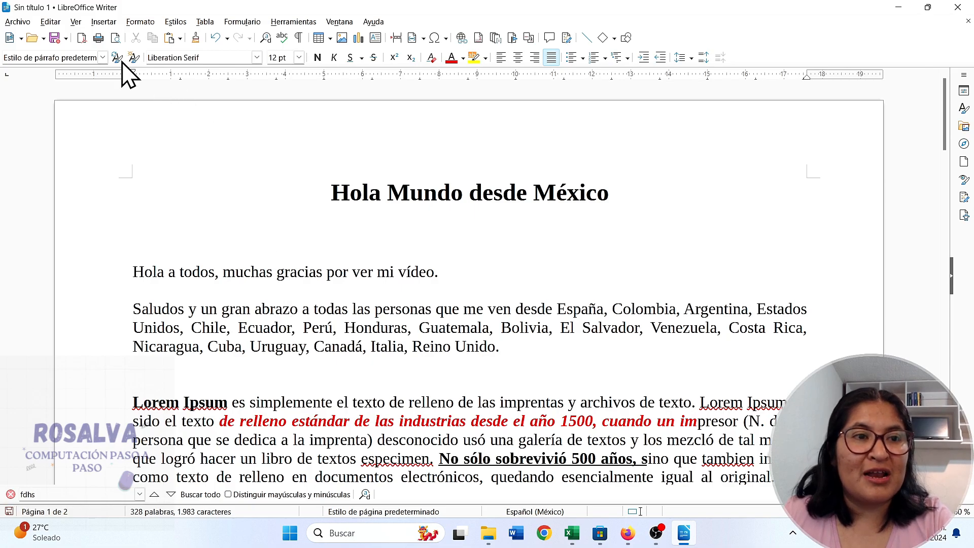
pyautogui.click(18, 21)
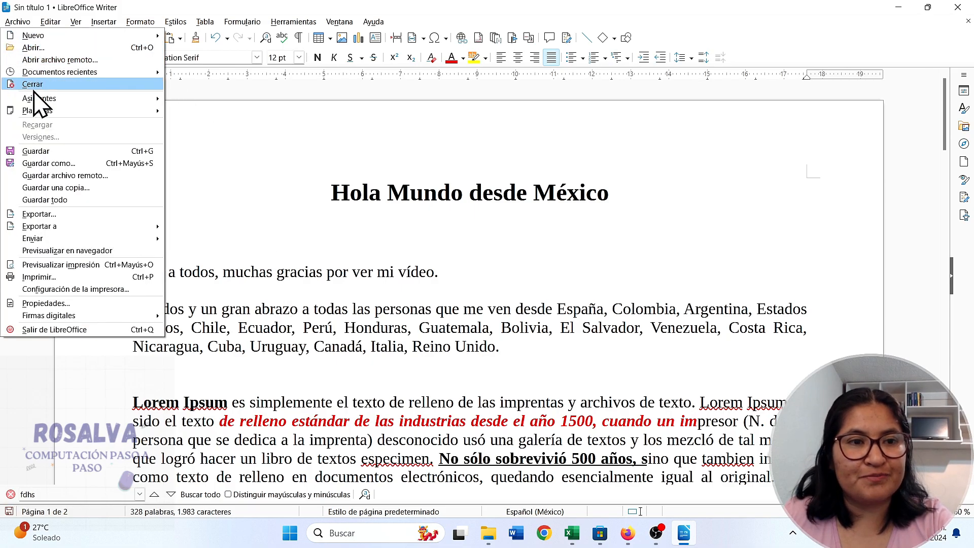
pyautogui.click(84, 162)
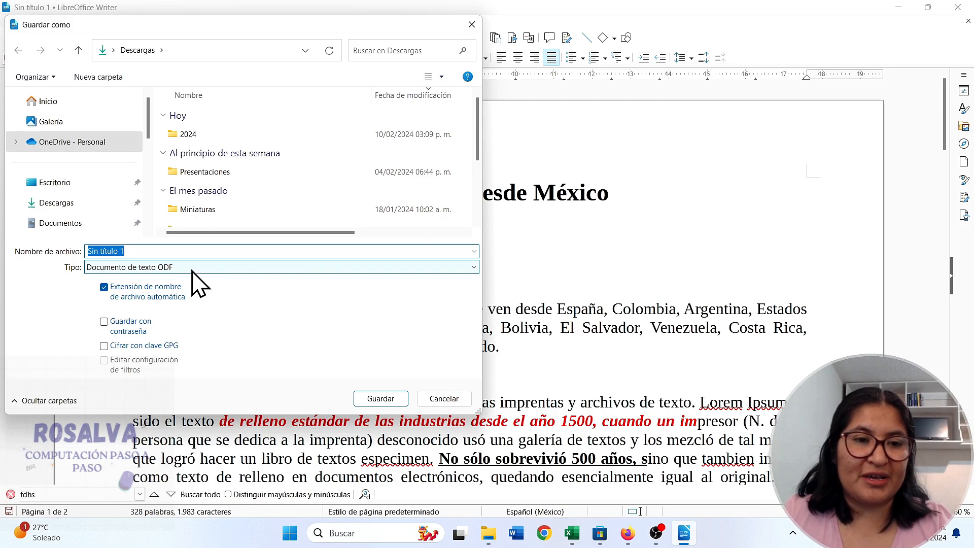
pyautogui.moveTo(127, 251); pyautogui.dragTo(77, 264)
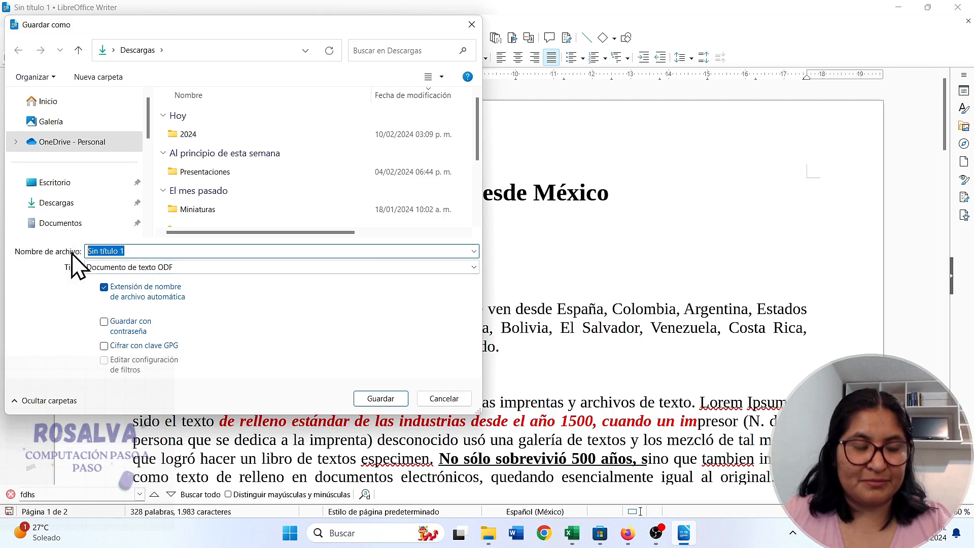
pyautogui.write('Holadesdesdemexico')
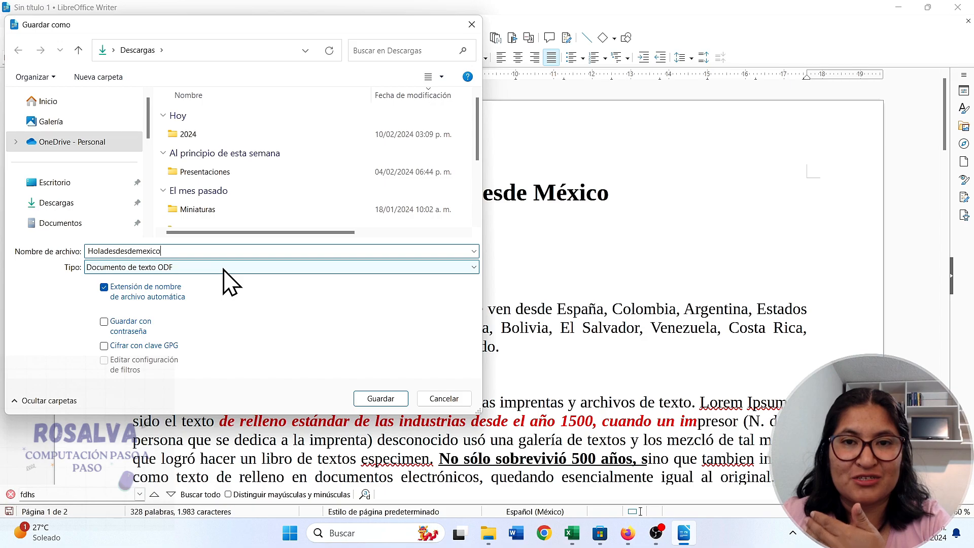
pyautogui.click(440, 397)
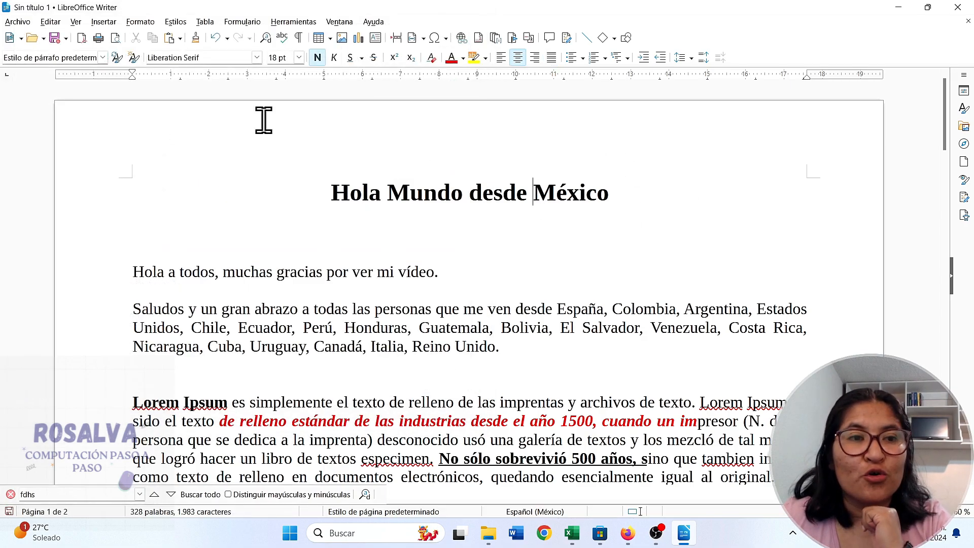
# Save the document in the Descargas folder as Hola_Mexico, in the ODF text document format.
pyautogui.click(18, 21)
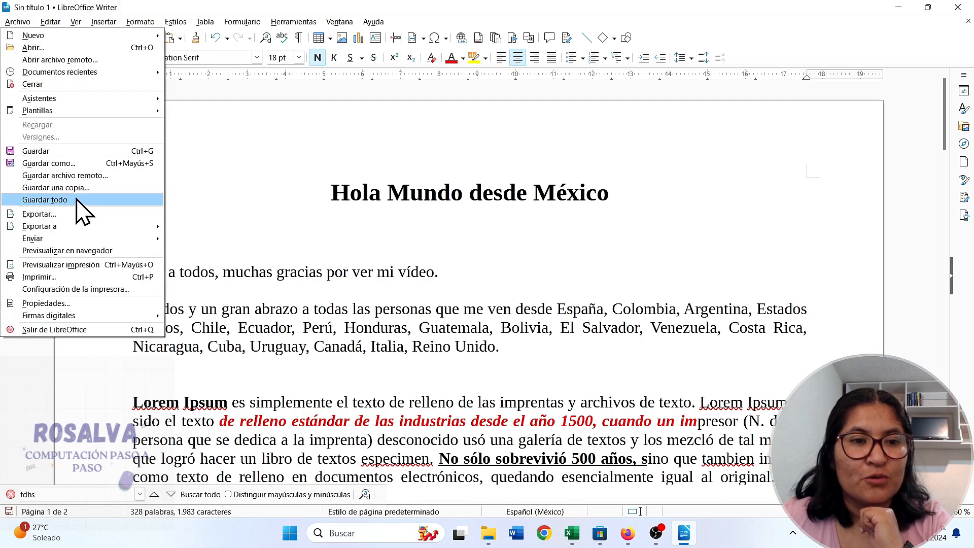
pyautogui.click(76, 164)
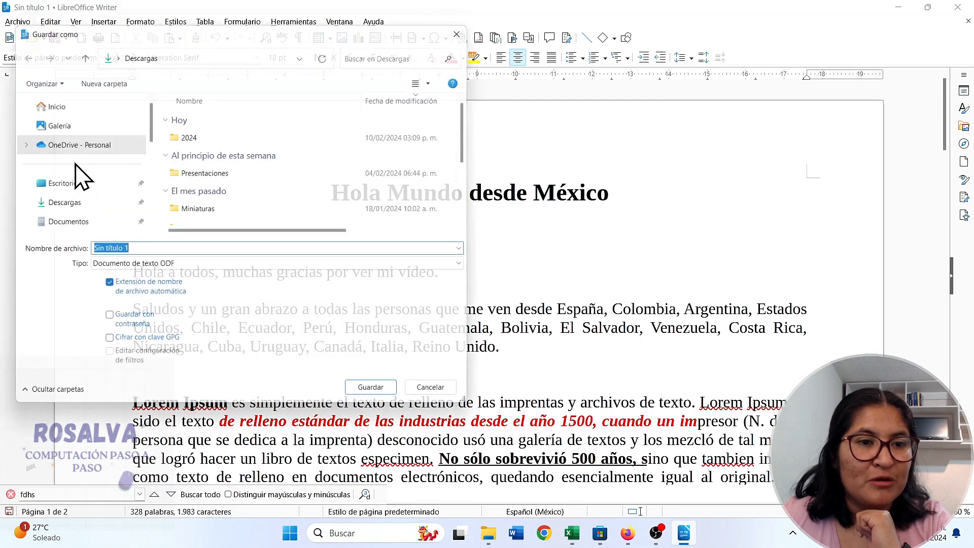
pyautogui.moveTo(238, 22); pyautogui.dragTo(370, 41)
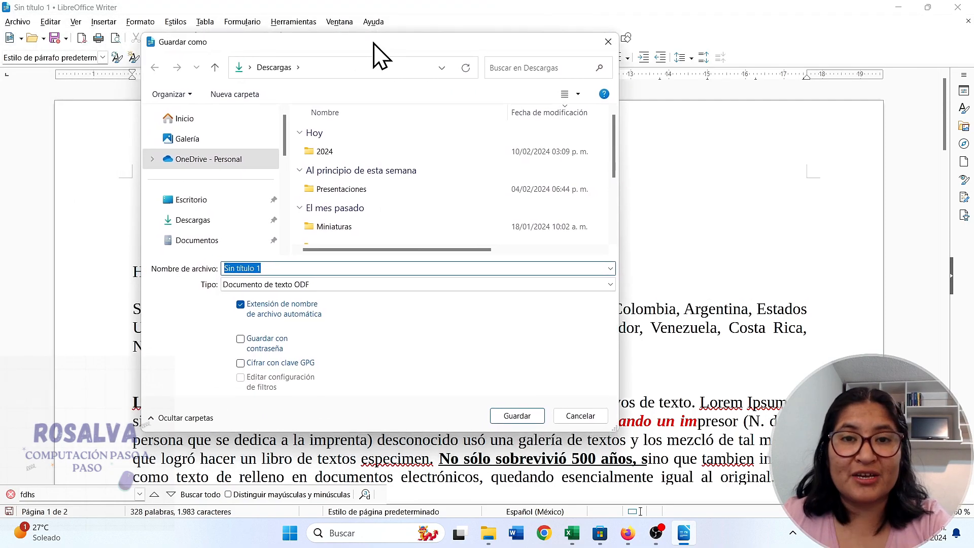
pyautogui.click(188, 220)
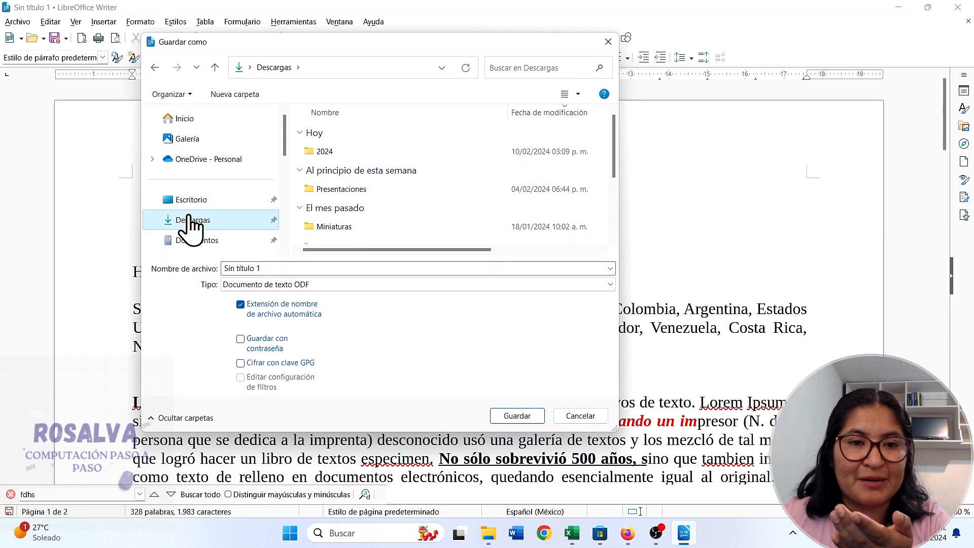
pyautogui.click(290, 269)
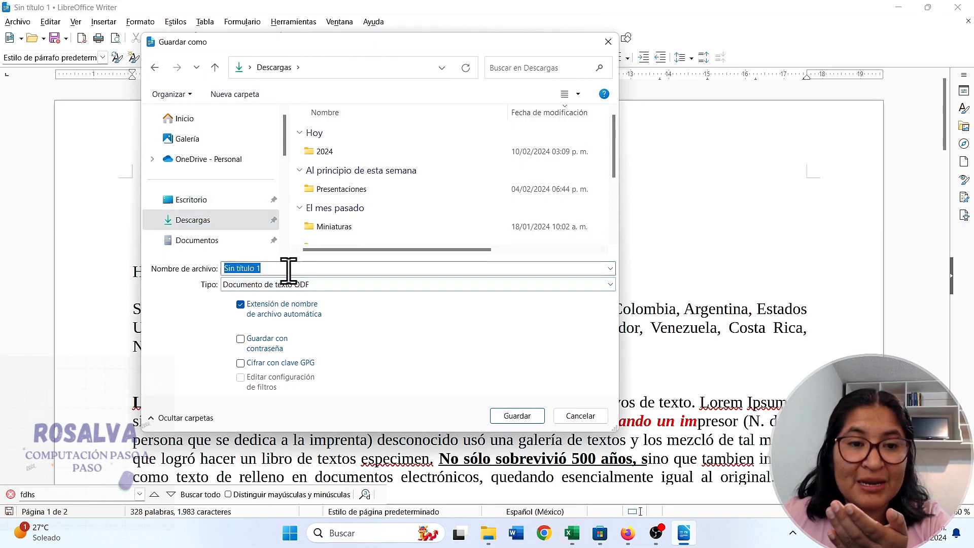
pyautogui.write('Hola_Mexico')
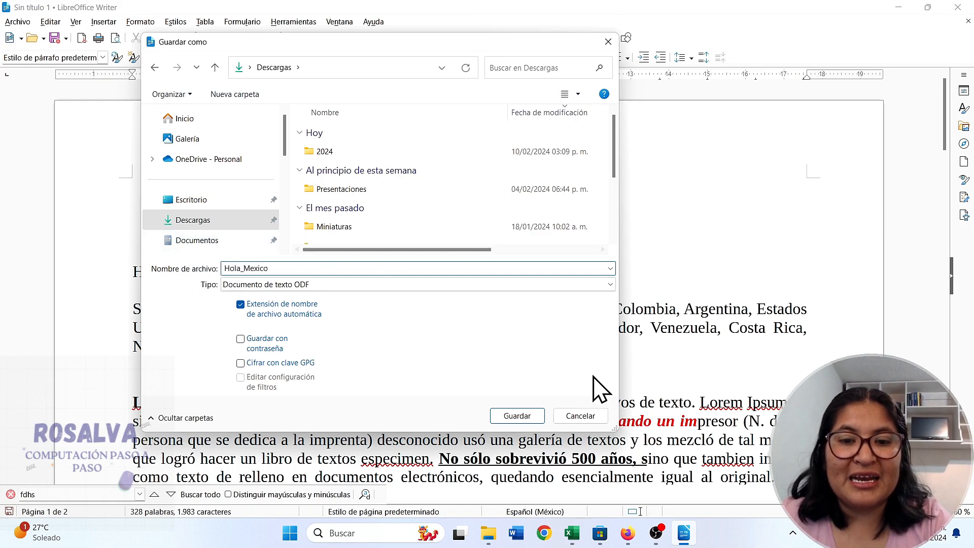
pyautogui.click(522, 419)
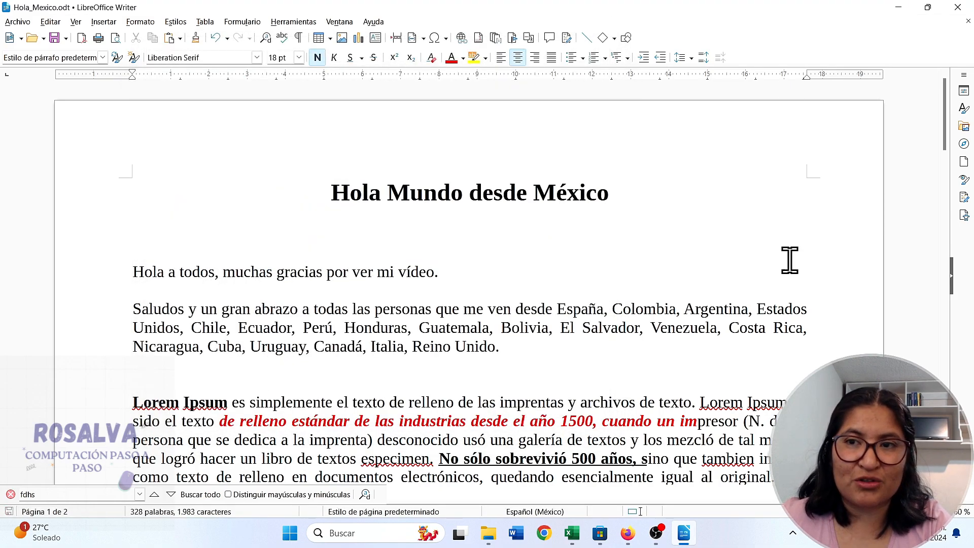
# Close the saved document and switch to File Explorer to show the Descargas folder.
pyautogui.click(958, 7)
pyautogui.click(943, 7)
pyautogui.click(816, 146)
pyautogui.click(503, 533)
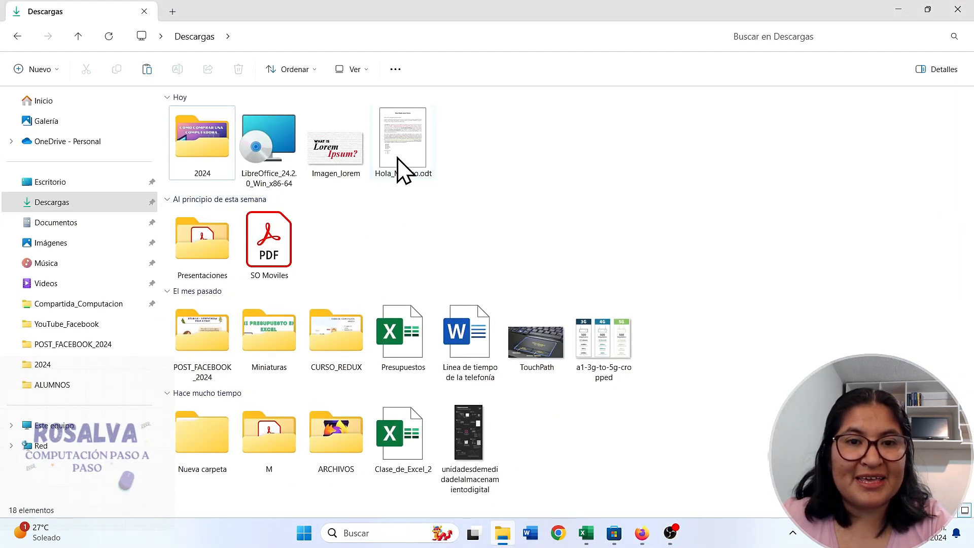
# Open Hola_Mexico.odt from the Descargas folder with Word, just once.
pyautogui.click(419, 153)
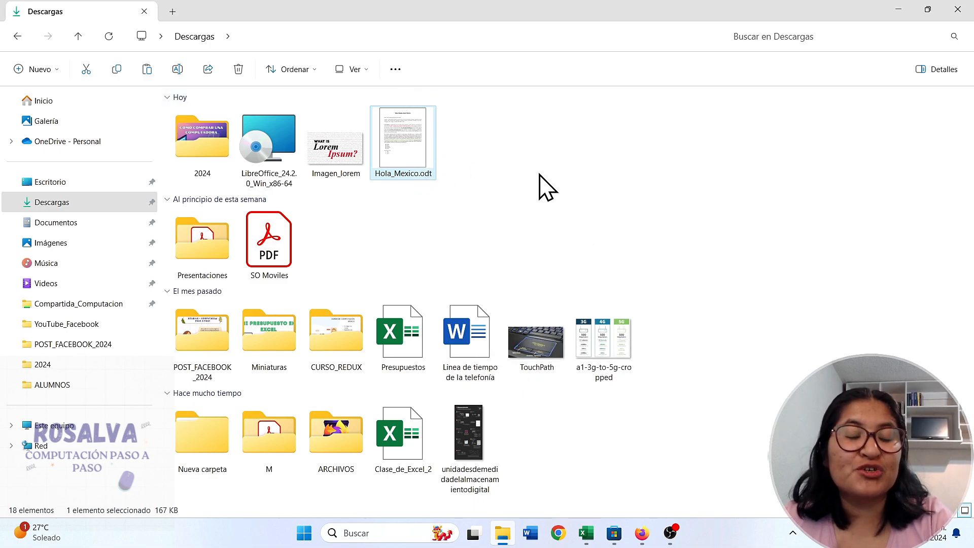
pyautogui.rightClick(399, 147)
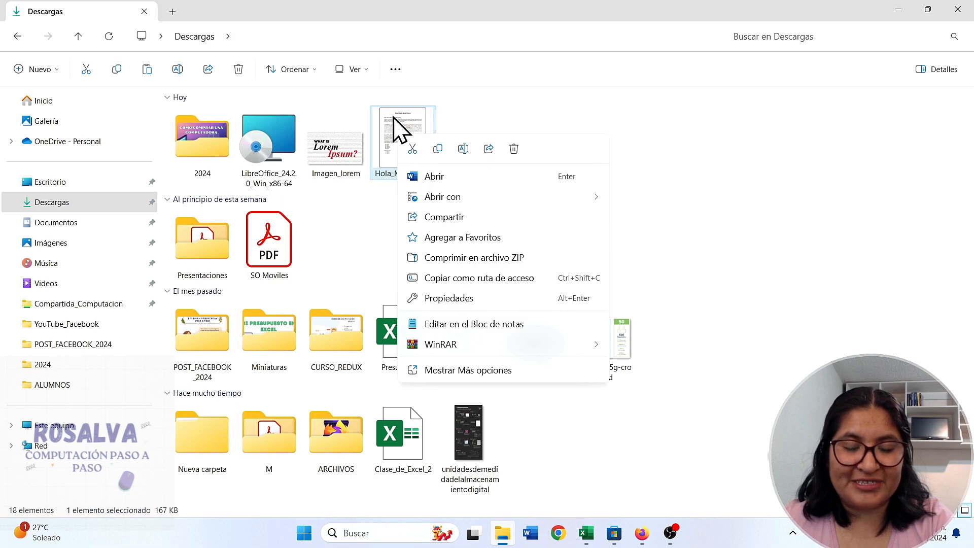
pyautogui.moveTo(557, 197)
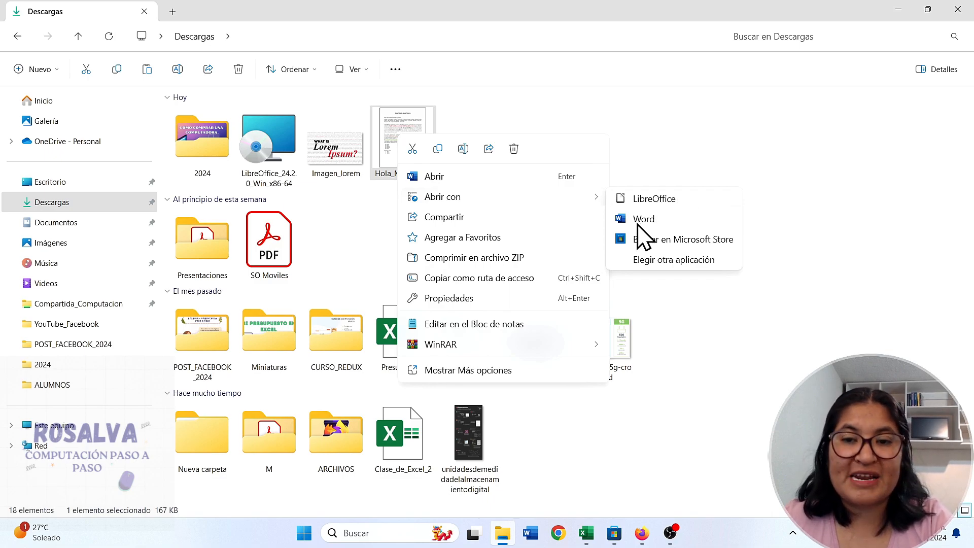
pyautogui.click(653, 222)
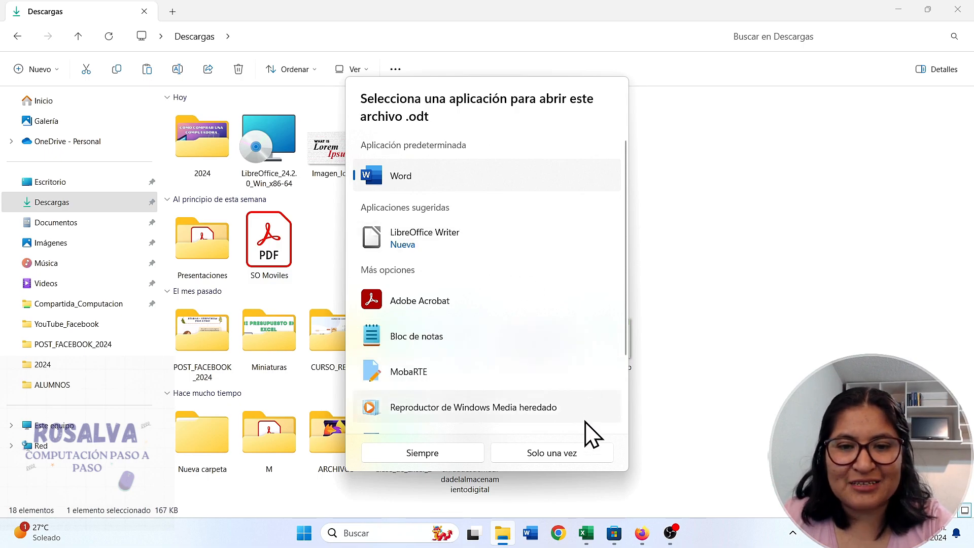
pyautogui.click(552, 453)
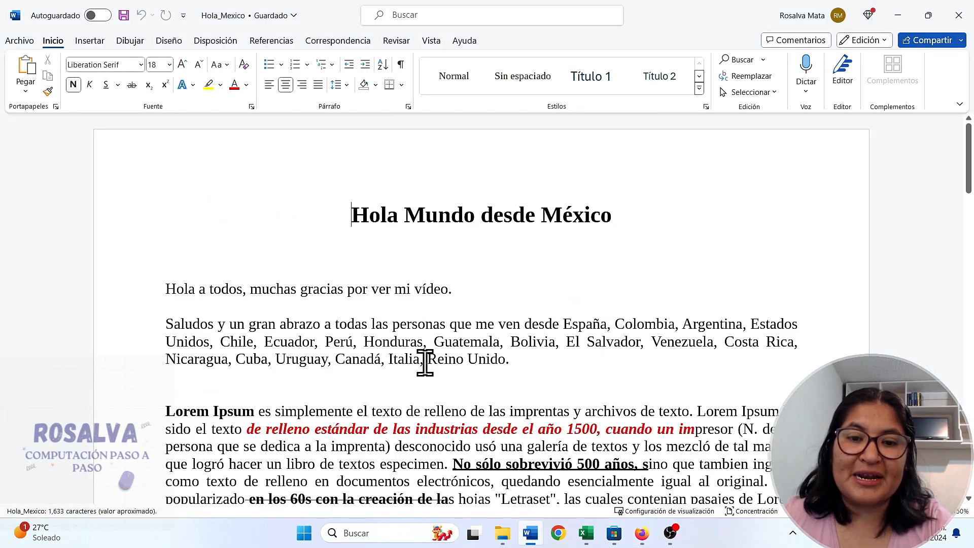
# Look through the document in Word, examining the formatted text, the bulleted and numbered lists, and the Lorem Ipsum image.
pyautogui.scroll(-3, 425, 360)
pyautogui.scroll(-6, 425, 361)
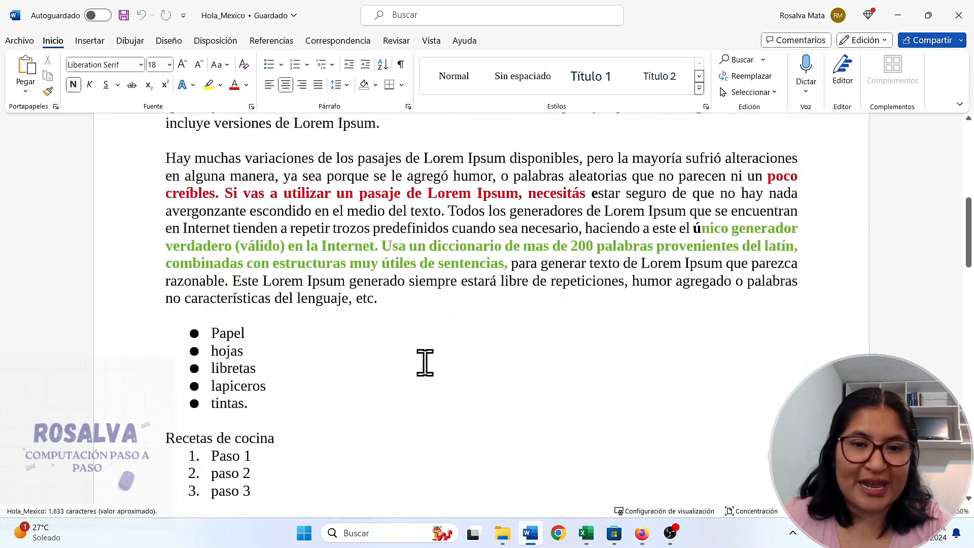
pyautogui.scroll(-3, 425, 361)
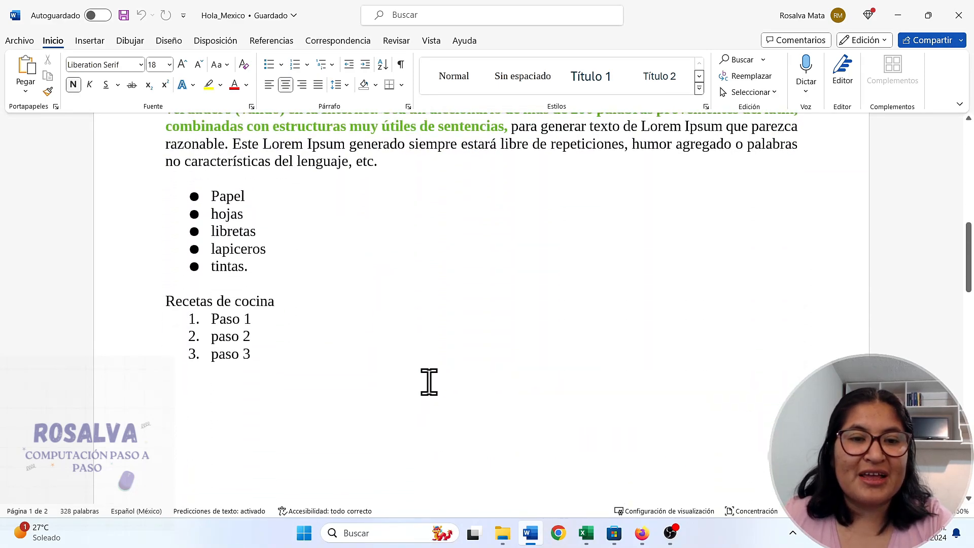
pyautogui.scroll(12, 434, 402)
pyautogui.click(433, 406)
pyautogui.scroll(-10, 440, 402)
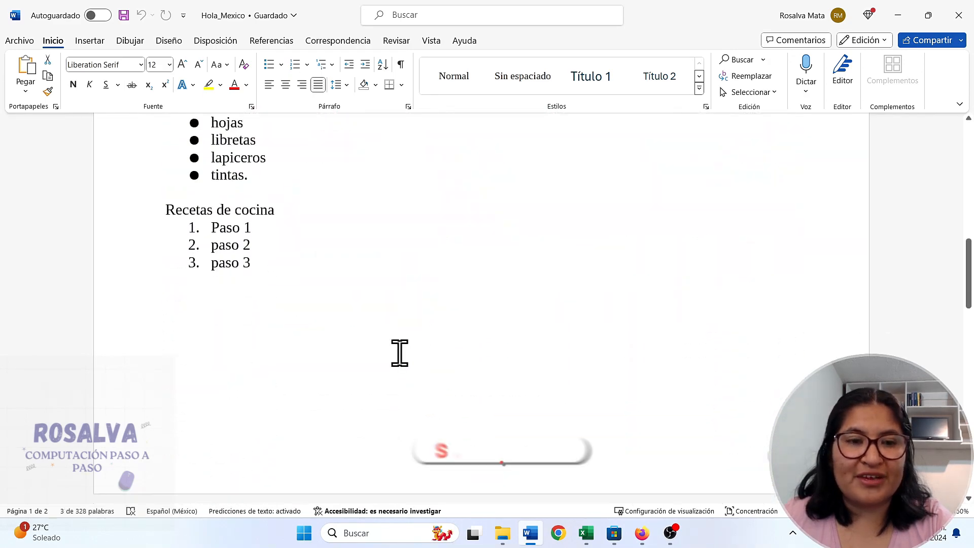
pyautogui.click(379, 324)
pyautogui.scroll(-8, 381, 332)
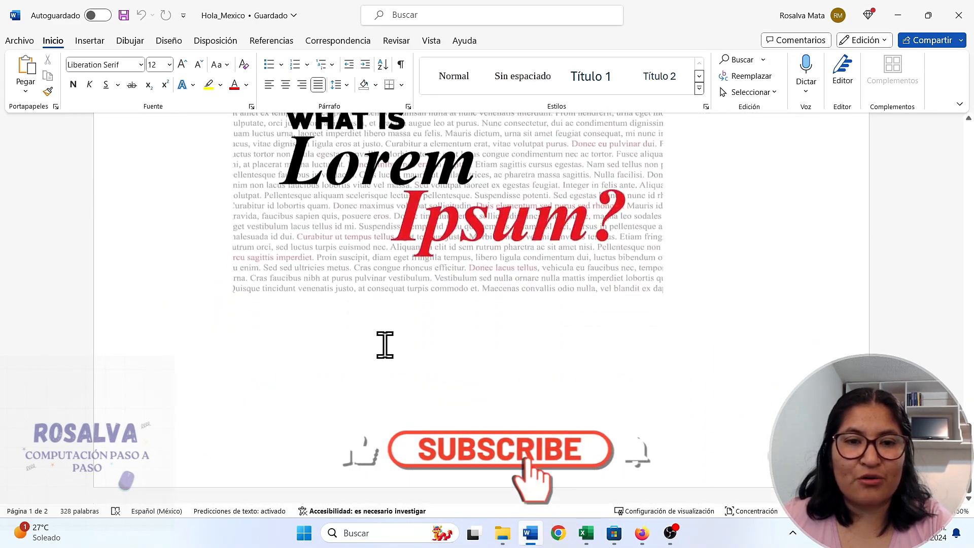
pyautogui.scroll(12, 341, 310)
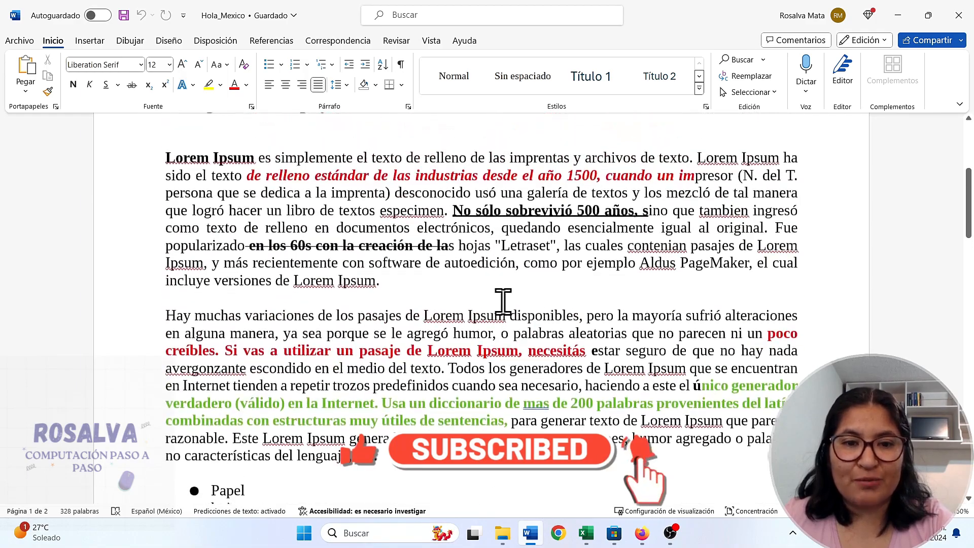
# Place the cursor at the end of the first Lorem Ipsum paragraph, switch to Firefox and open es.lipsum.com from Google's general results.
pyautogui.click(523, 302)
pyautogui.click(642, 533)
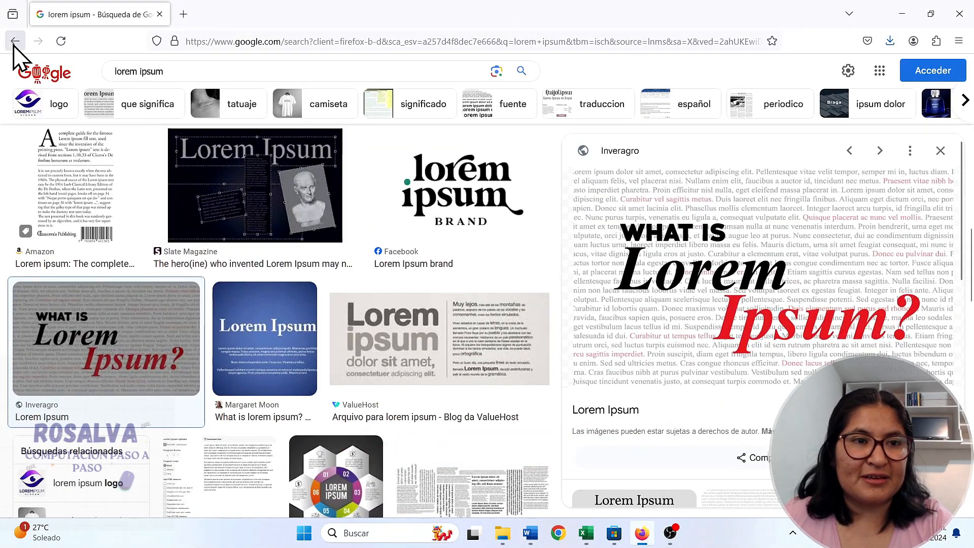
pyautogui.click(16, 40)
pyautogui.scroll(10, 315, 293)
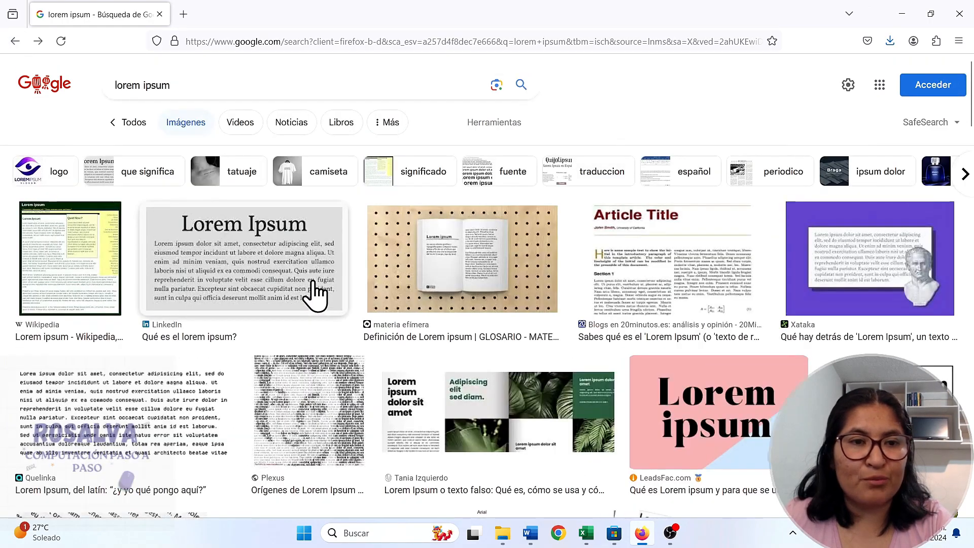
pyautogui.click(130, 128)
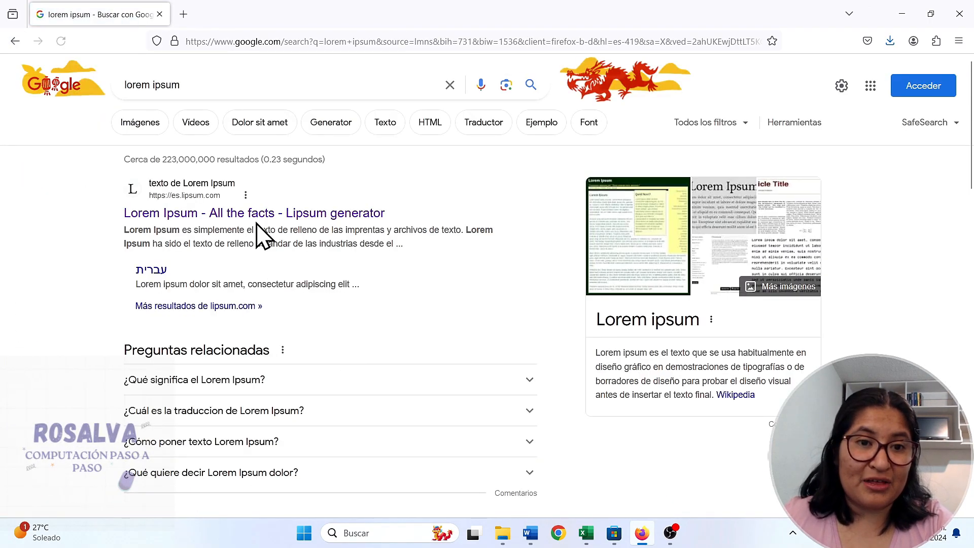
pyautogui.click(256, 214)
# Copy the whole paragraph under the heading "¿Por qué lo usamos?" on the Lorem Ipsum page.
pyautogui.scroll(-5, 517, 311)
pyautogui.moveTo(637, 329); pyautogui.dragTo(501, 163)
pyautogui.click(505, 174)
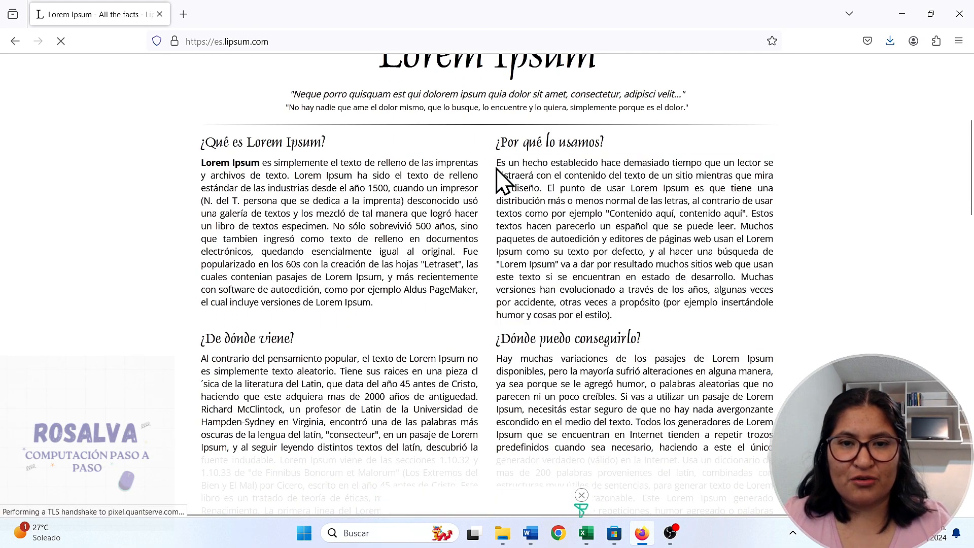
pyautogui.tripleClick(498, 171)
pyautogui.hotkey('ctrl', 'c')
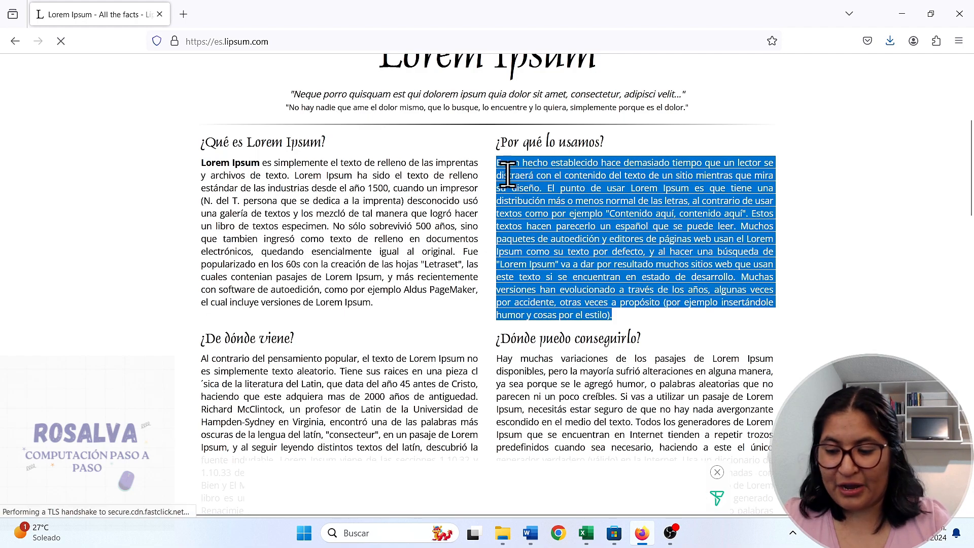
# Paste the copied paragraph in Word below the first Lorem Ipsum paragraph, separated by a blank line, and save the document keeping its current format.
pyautogui.click(530, 533)
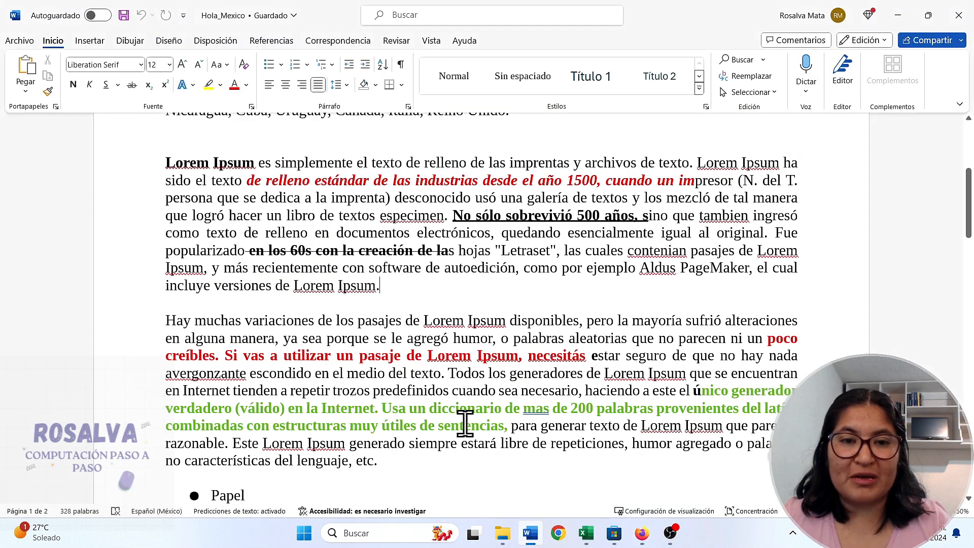
pyautogui.press('Return')
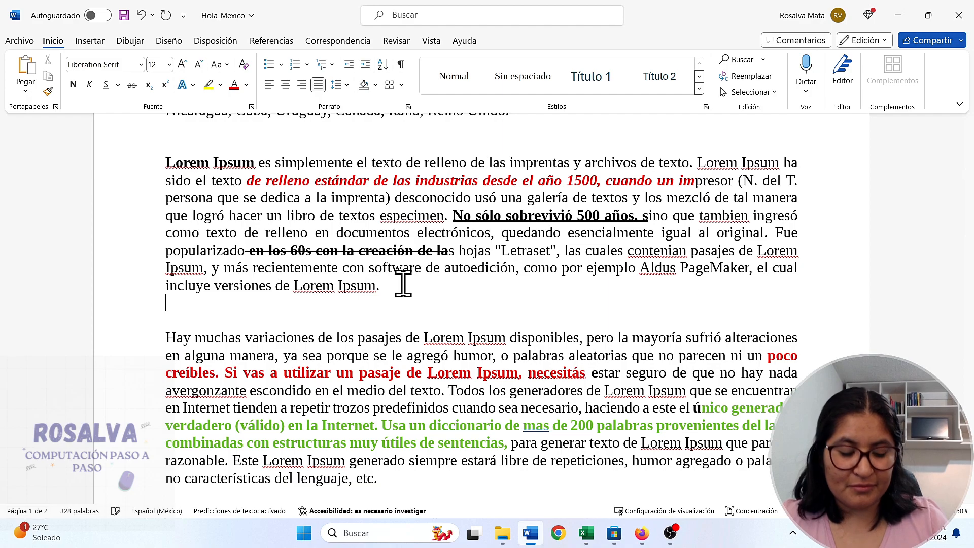
pyautogui.hotkey('ctrl', 'v')
pyautogui.click(404, 283)
pyautogui.press('Return')
pyautogui.scroll(-3, 404, 285)
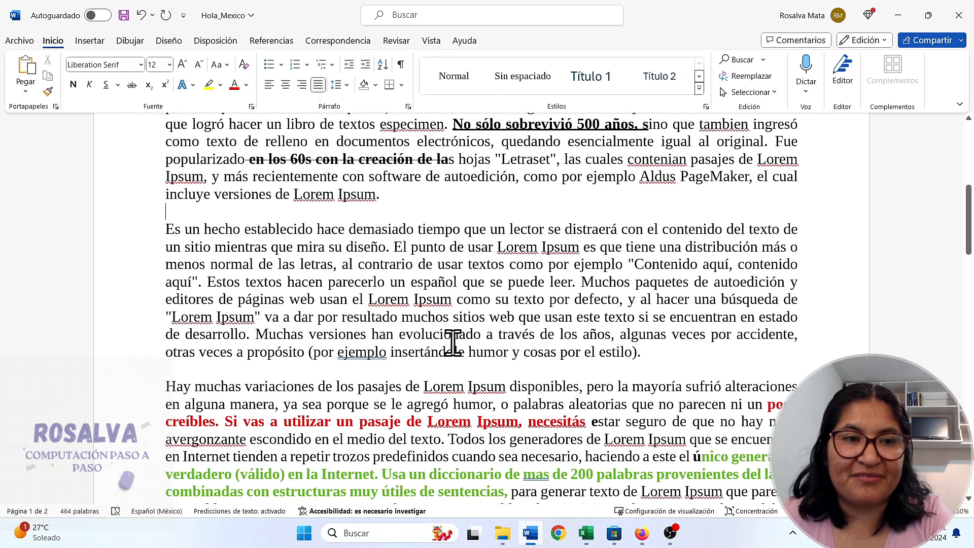
pyautogui.click(123, 17)
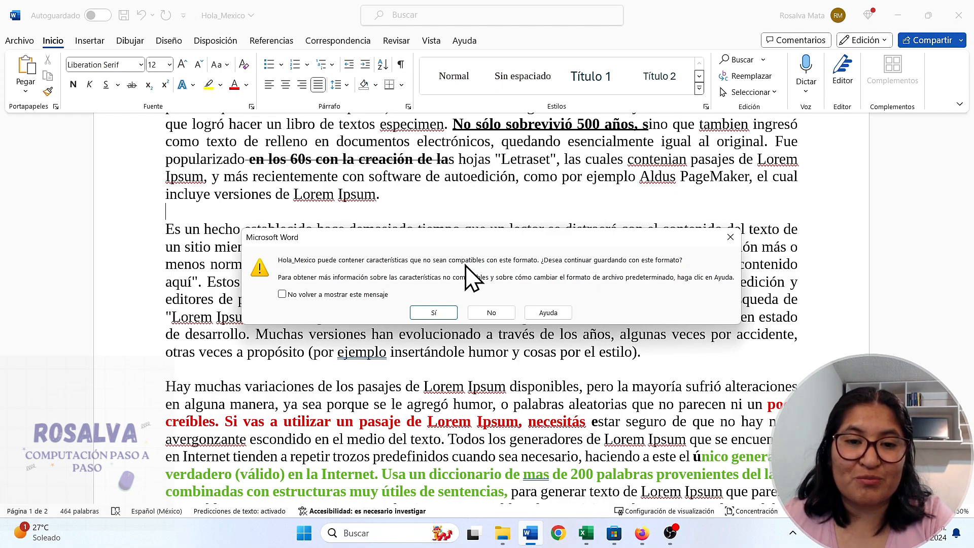
pyautogui.click(434, 311)
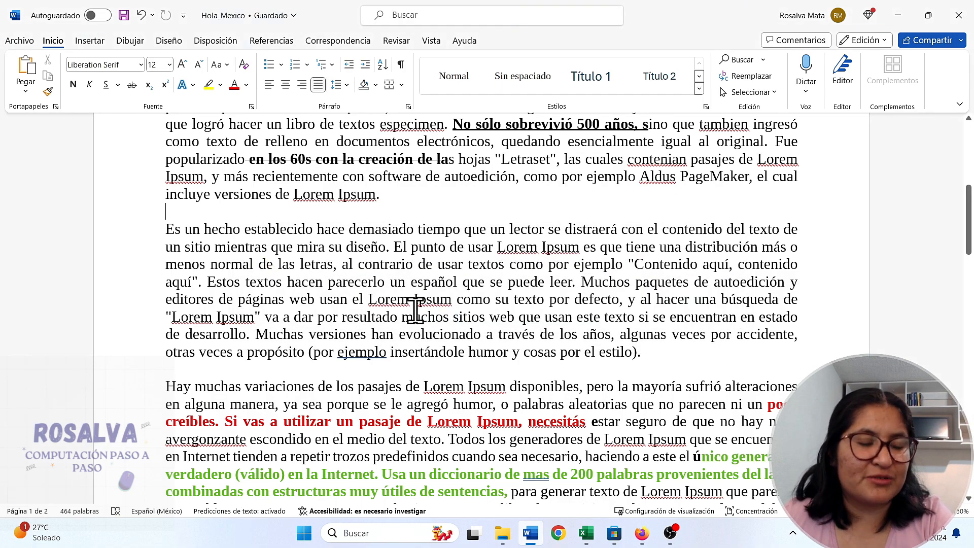
# Review the added paragraph beginning "Es un hecho establecido" and its fit with the text around it.
pyautogui.moveTo(668, 348); pyautogui.dragTo(158, 235)
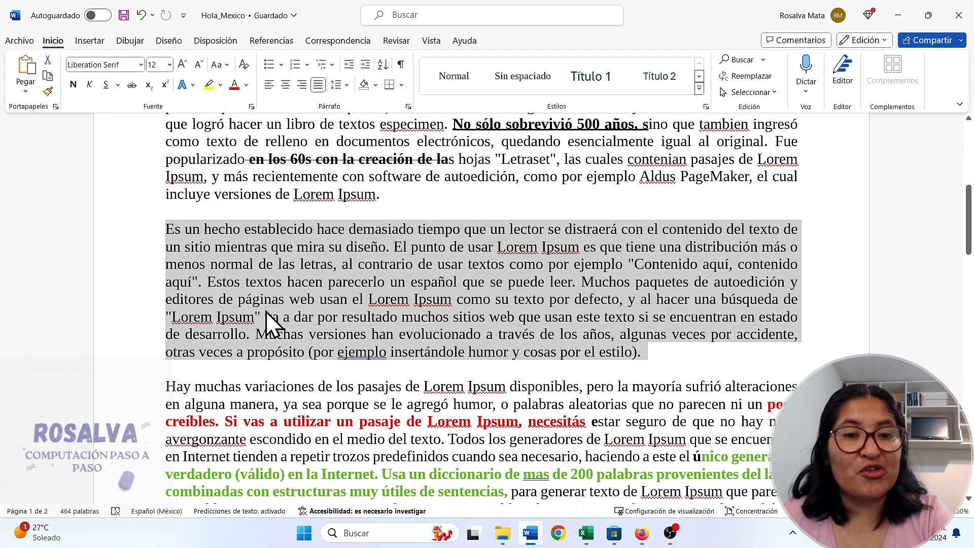
pyautogui.click(440, 300)
pyautogui.rightClick(440, 300)
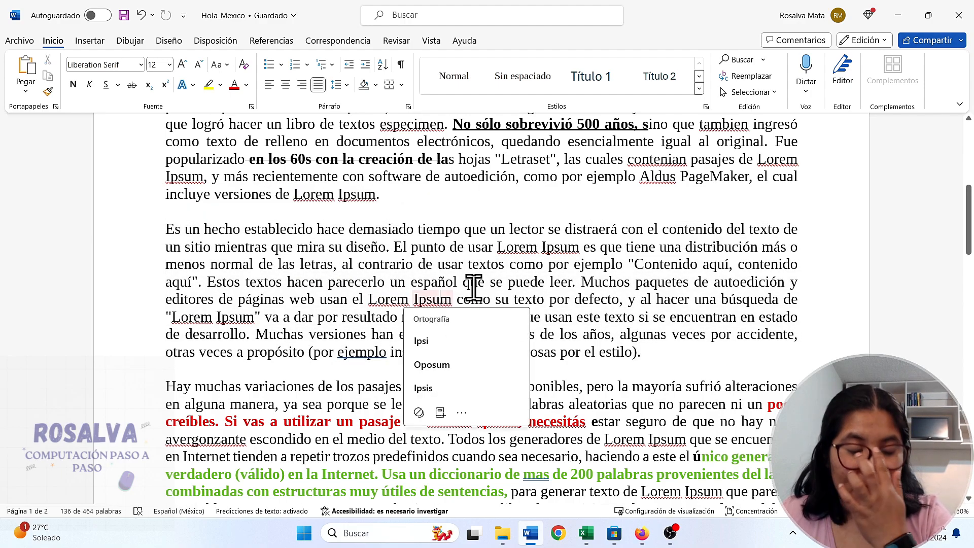
pyautogui.click(659, 348)
pyautogui.moveTo(657, 349); pyautogui.dragTo(167, 226)
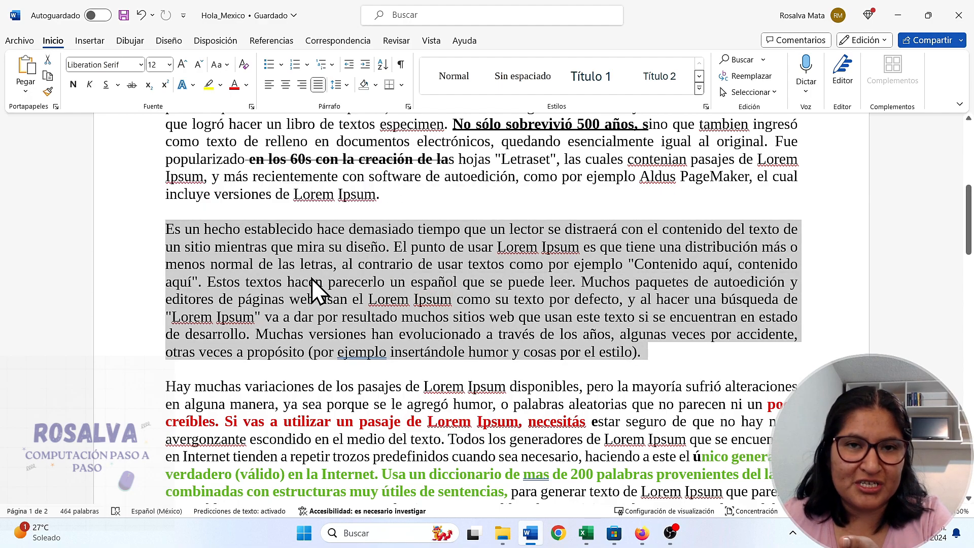
pyautogui.click(310, 280)
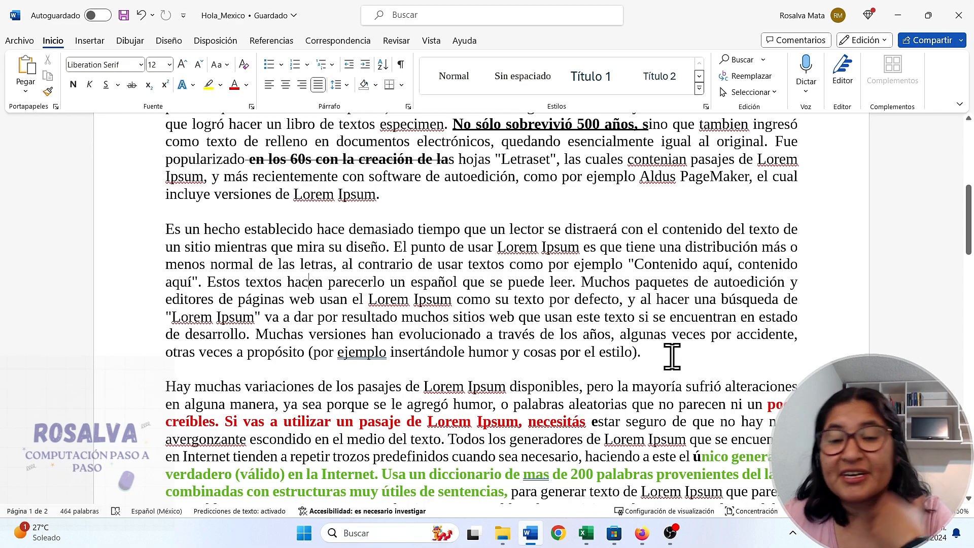
pyautogui.moveTo(659, 353); pyautogui.dragTo(187, 238)
pyautogui.click(279, 271)
pyautogui.scroll(2, 491, 328)
pyautogui.scroll(2, 491, 329)
pyautogui.scroll(-3, 490, 328)
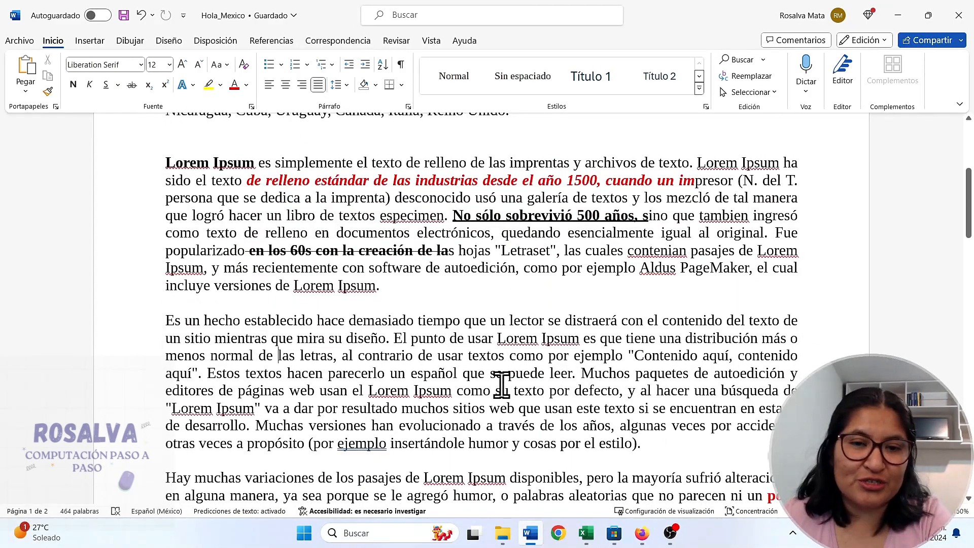
pyautogui.scroll(3, 501, 387)
pyautogui.scroll(-5, 501, 387)
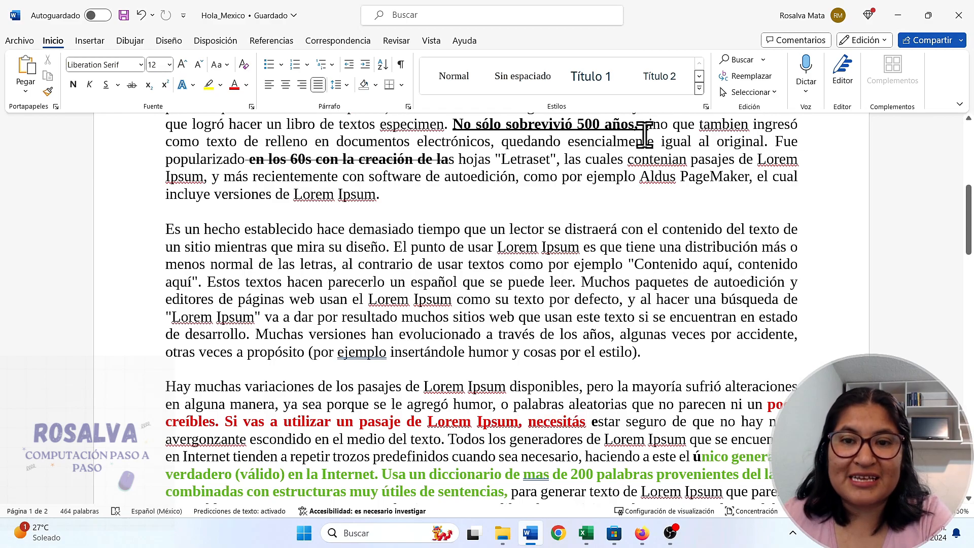
# Close the document in Word and return to the Descargas folder in File Explorer.
pyautogui.moveTo(698, 15); pyautogui.dragTo(711, 32)
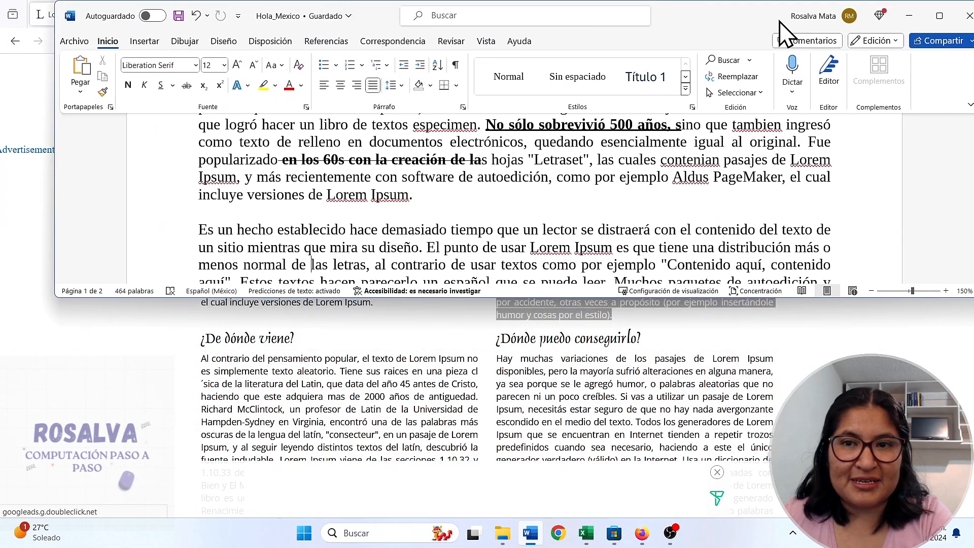
pyautogui.click(944, 11)
pyautogui.click(502, 533)
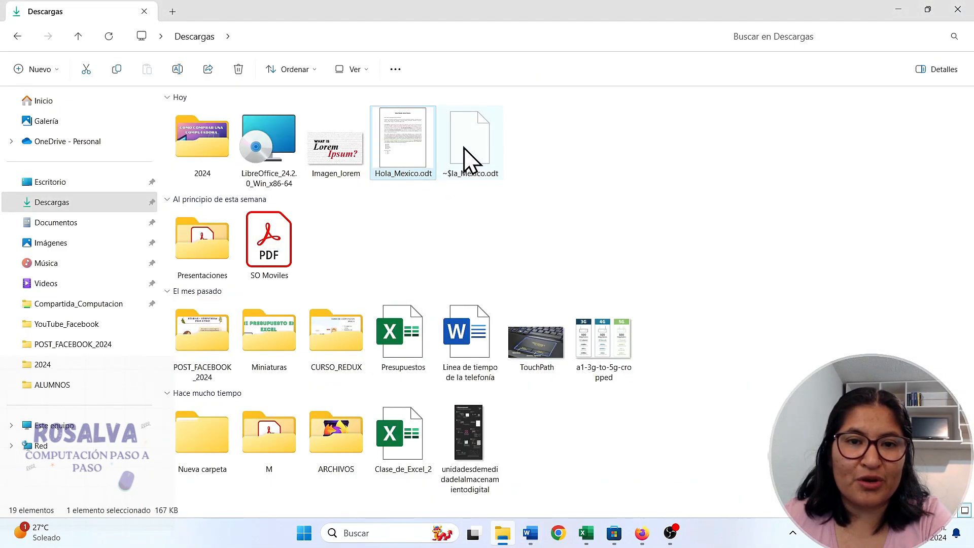
pyautogui.click(461, 228)
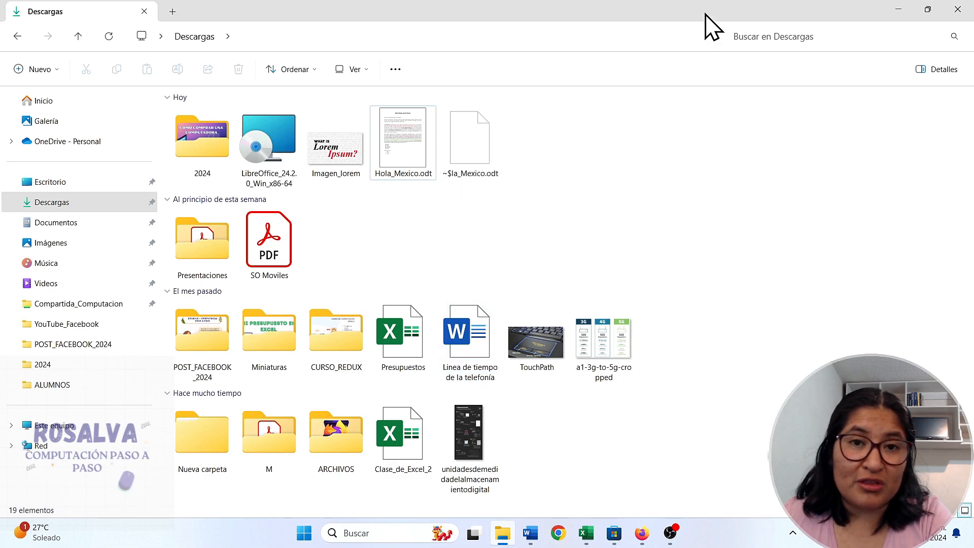
pyautogui.click(899, 10)
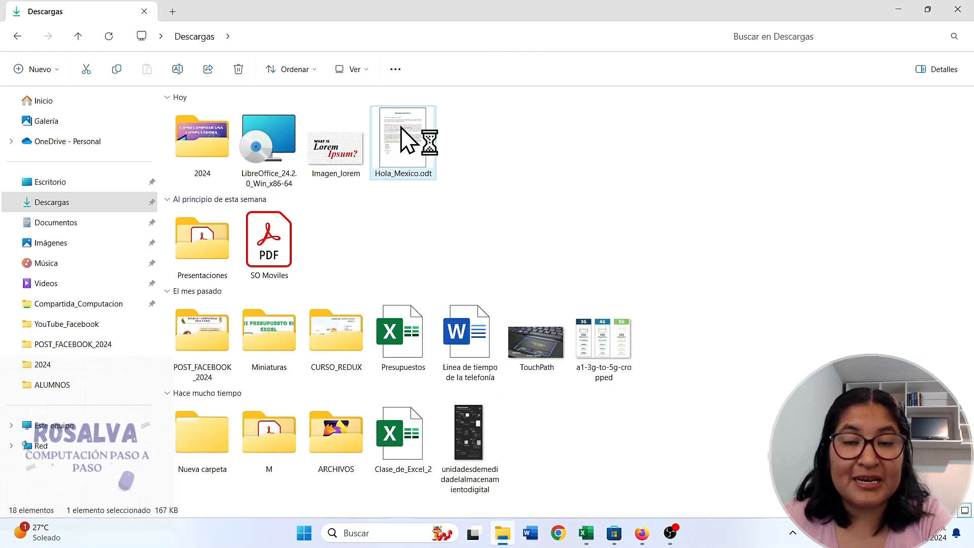
# Open Hola_Mexico.odt from the Descargas folder with LibreOffice.
pyautogui.rightClick(403, 125)
pyautogui.click(419, 237)
pyautogui.rightClick(392, 133)
pyautogui.moveTo(591, 180)
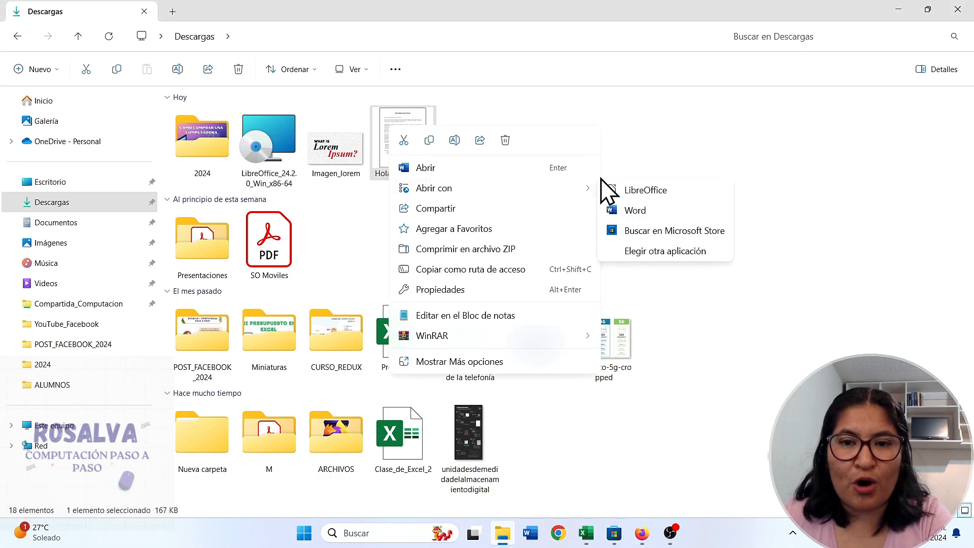
pyautogui.click(670, 189)
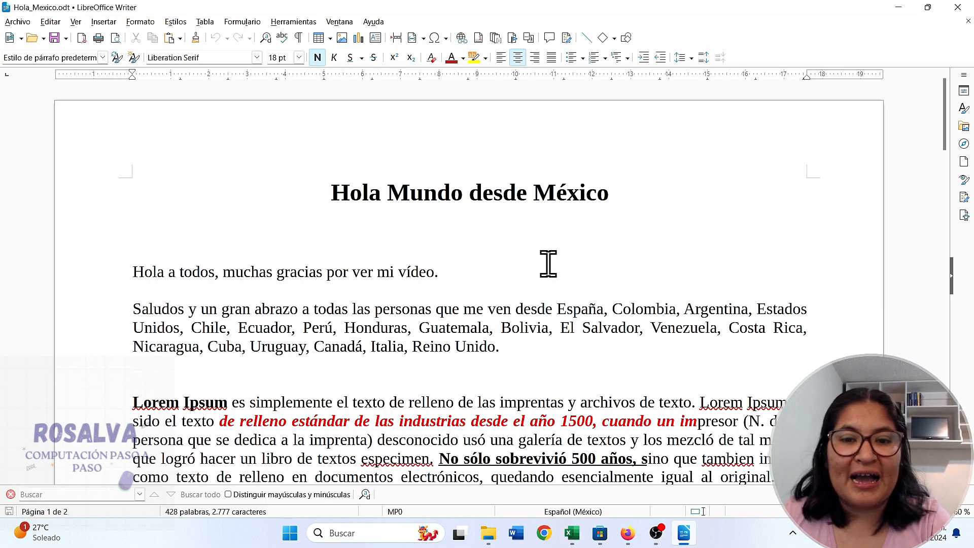
# Review the reopened document in Writer, examining the added paragraph, the lists, the image on page 2 and the greeting paragraph naming the countries.
pyautogui.scroll(-20, 548, 263)
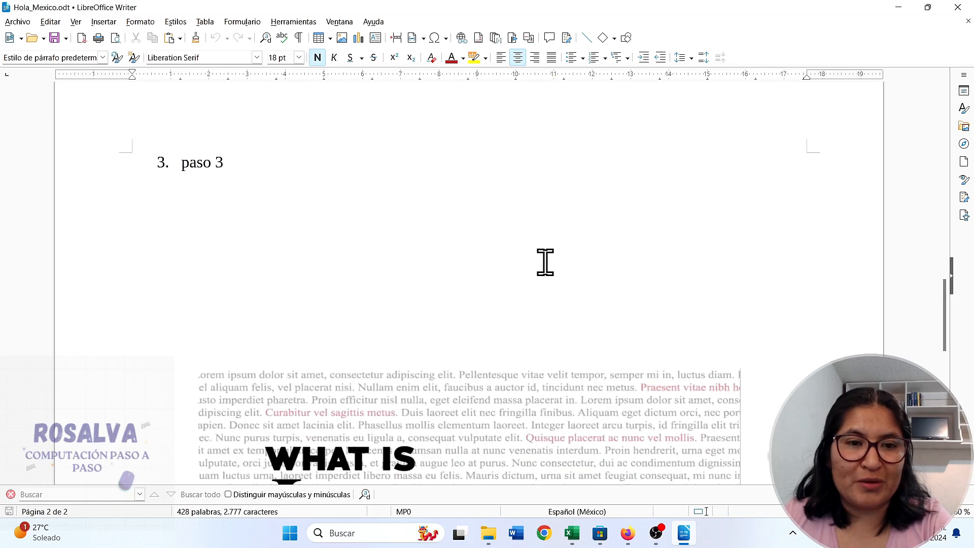
pyautogui.scroll(10, 545, 262)
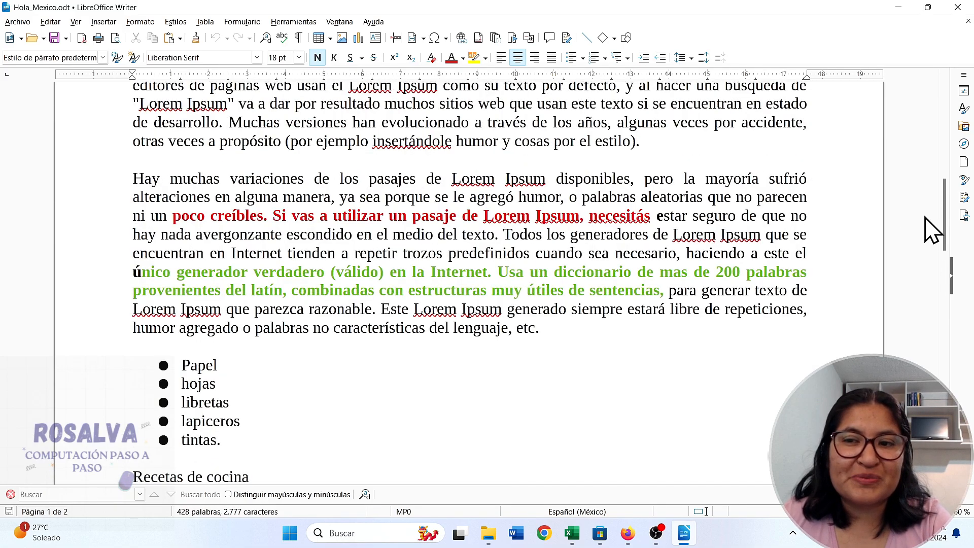
pyautogui.moveTo(942, 226); pyautogui.dragTo(939, 135)
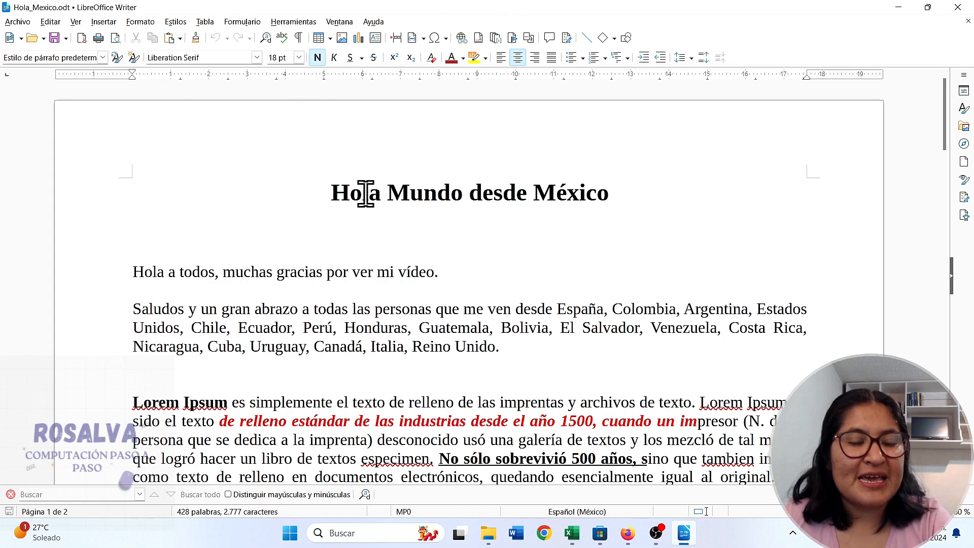
pyautogui.scroll(-1, 415, 387)
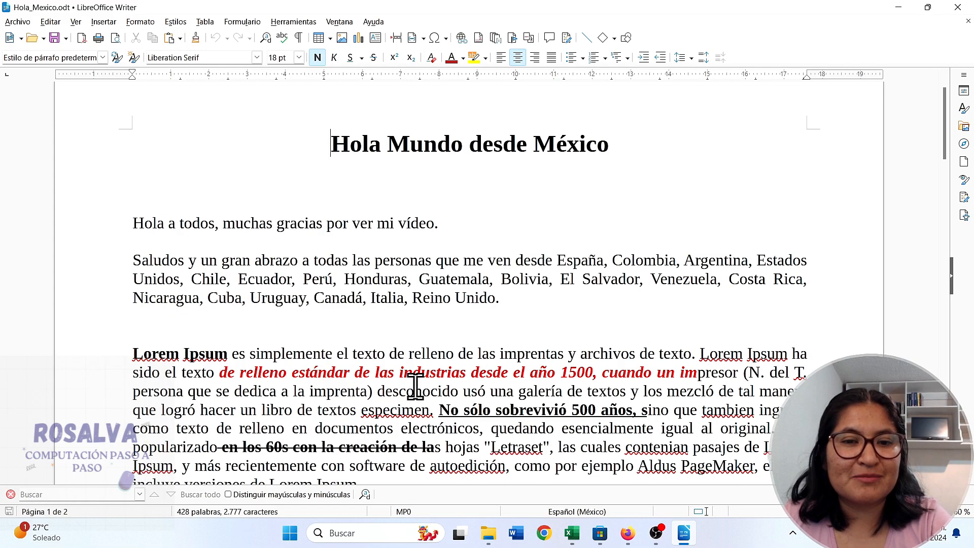
pyautogui.scroll(-3, 415, 387)
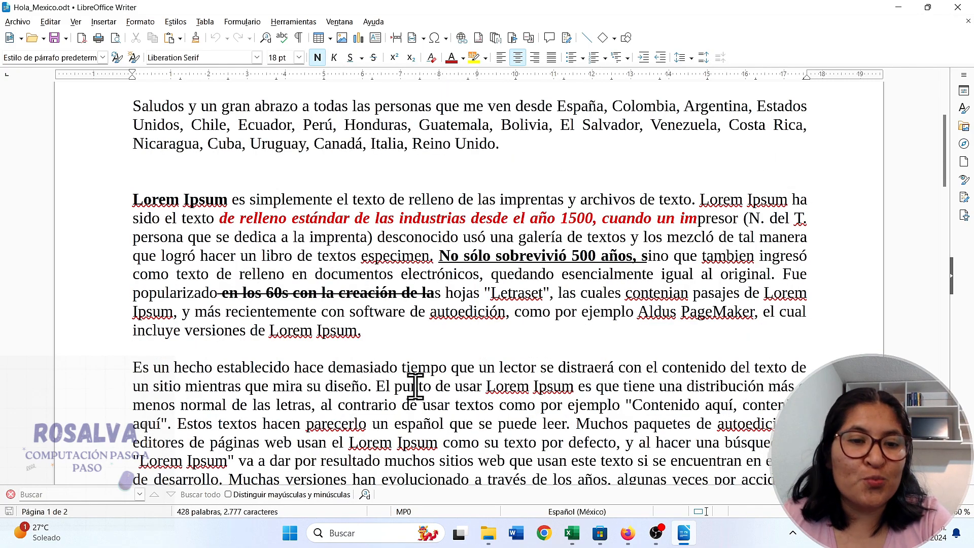
pyautogui.scroll(4, 531, 436)
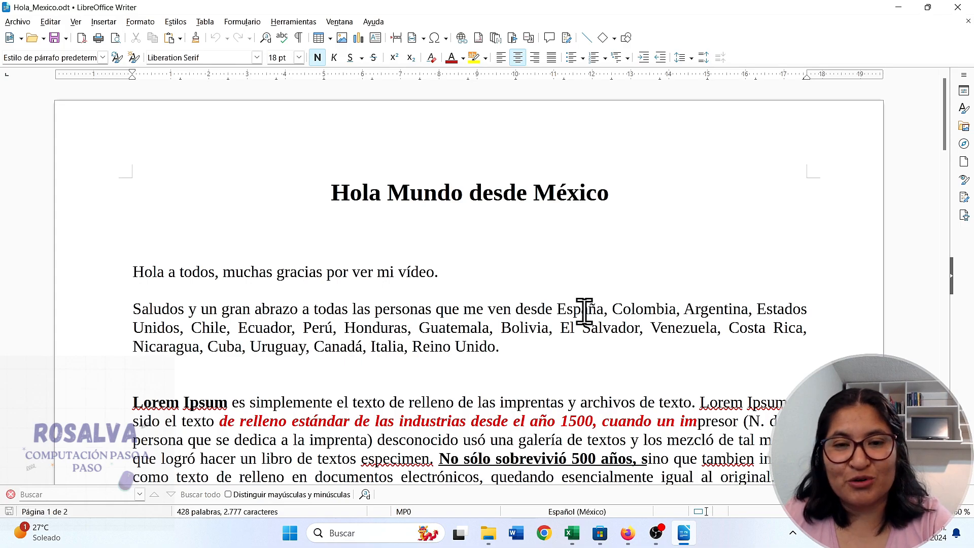
pyautogui.moveTo(544, 345); pyautogui.dragTo(131, 314)
pyautogui.click(508, 355)
pyautogui.moveTo(508, 355); pyautogui.dragTo(118, 314)
pyautogui.click(615, 345)
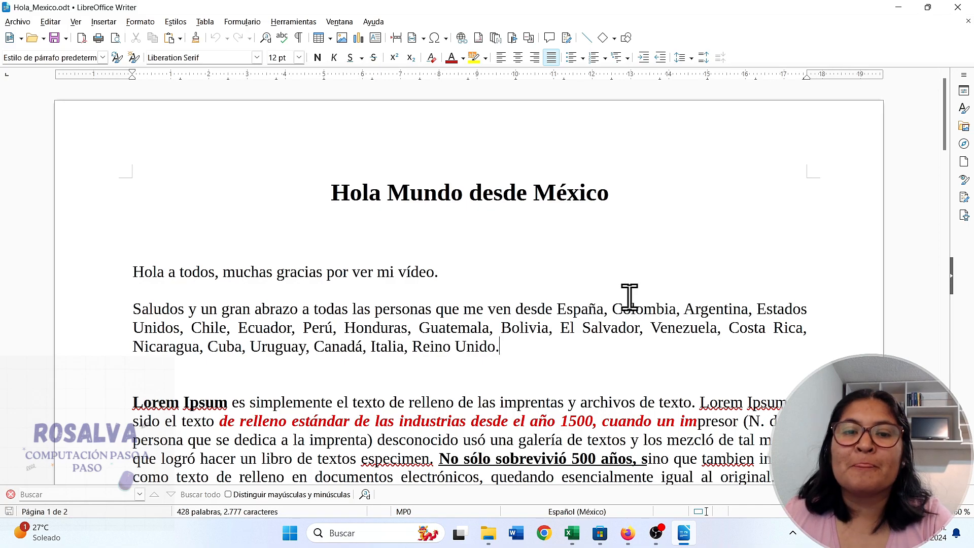
pyautogui.scroll(-2, 630, 295)
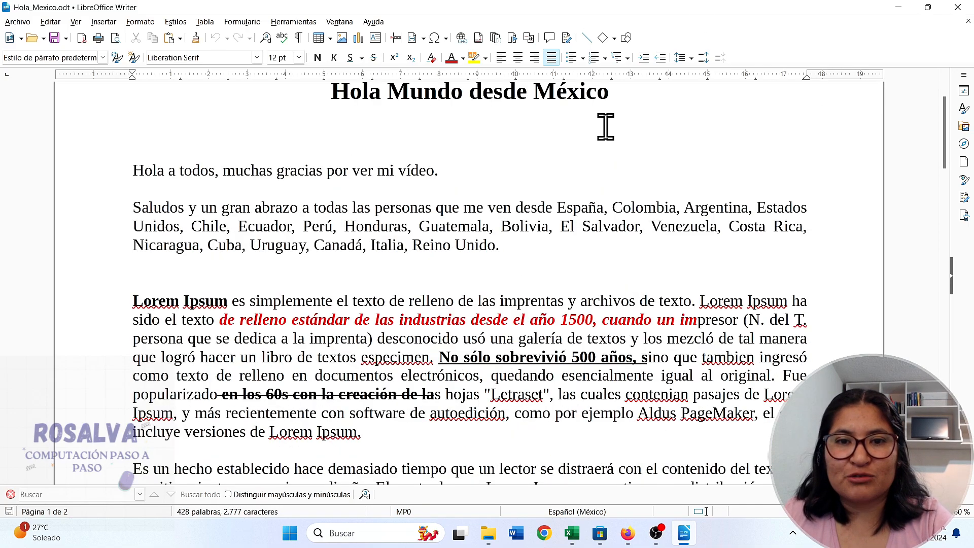